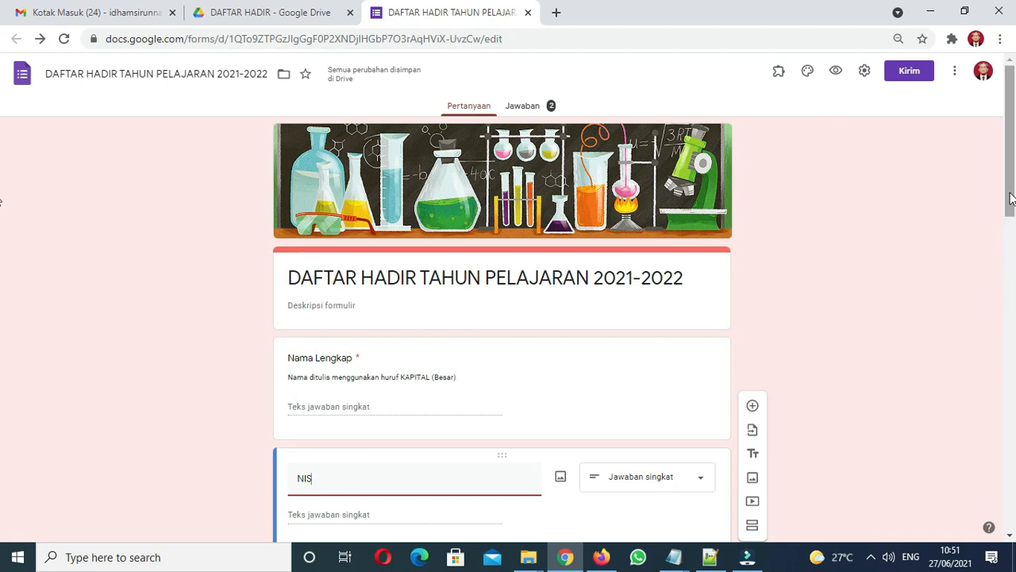
Step: Launch Drive from Gmail's Google apps grid and close the old DAFTAR HADIR Drive and attendance form tabs
left_click_drag(1011, 198, 993, 161)
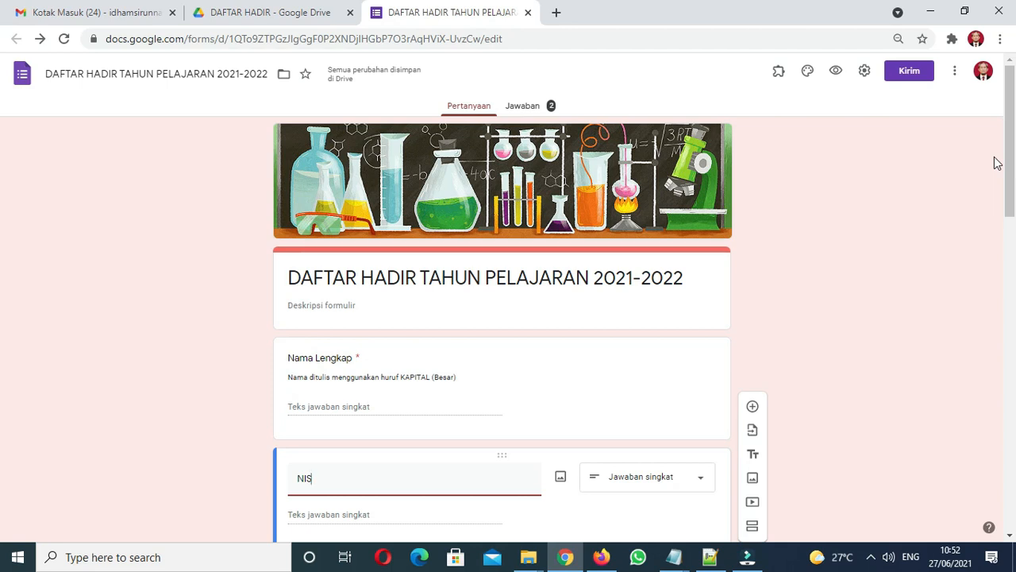
left_click(984, 77)
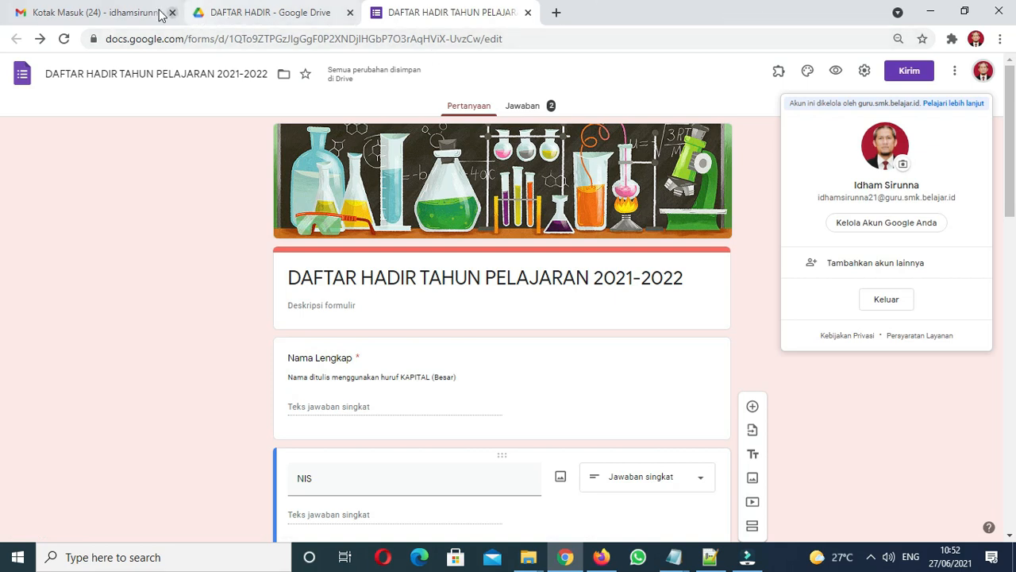
left_click(115, 13)
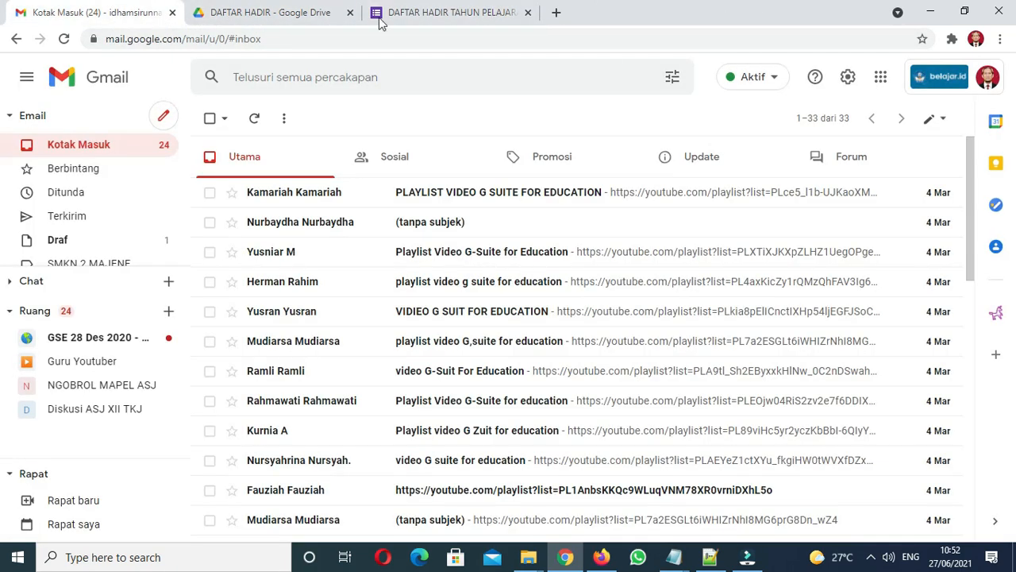
left_click(881, 80)
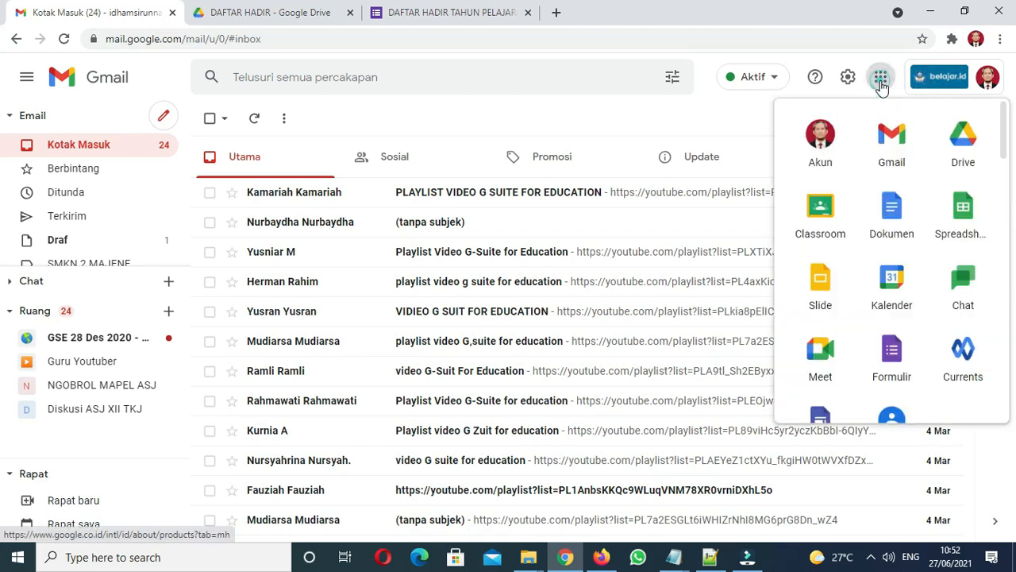
left_click(963, 144)
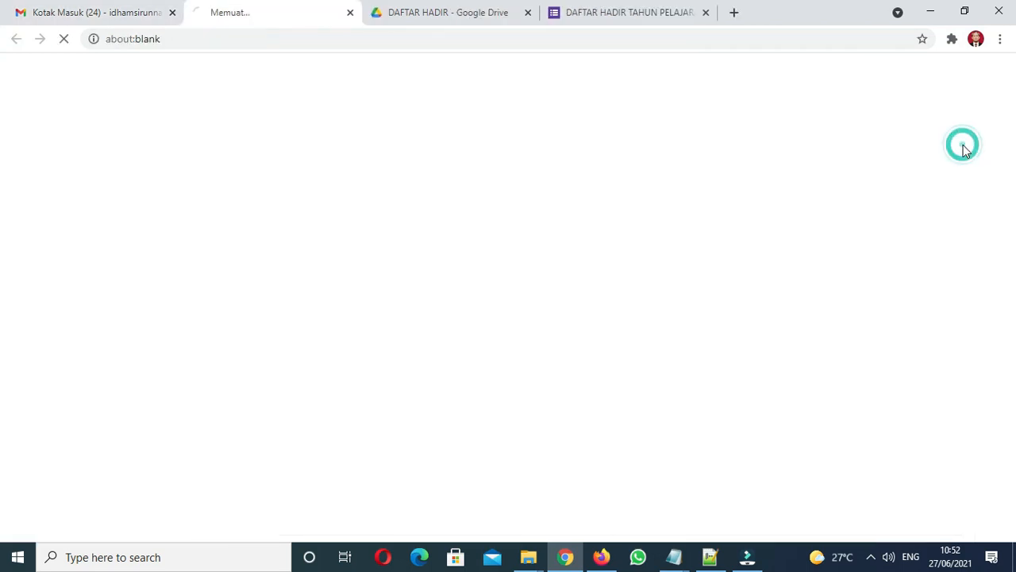
left_click(527, 13)
left_click(526, 13)
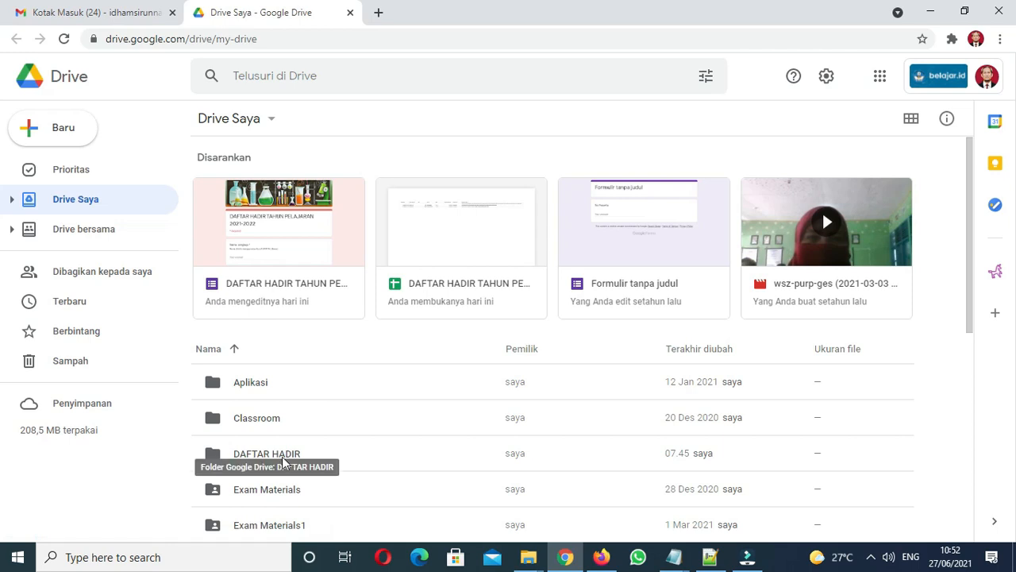
Step: Inside the DAFTAR HADIR folder, create a new Google Formulir as a Formulir kosong (blank form)
double_click(230, 456)
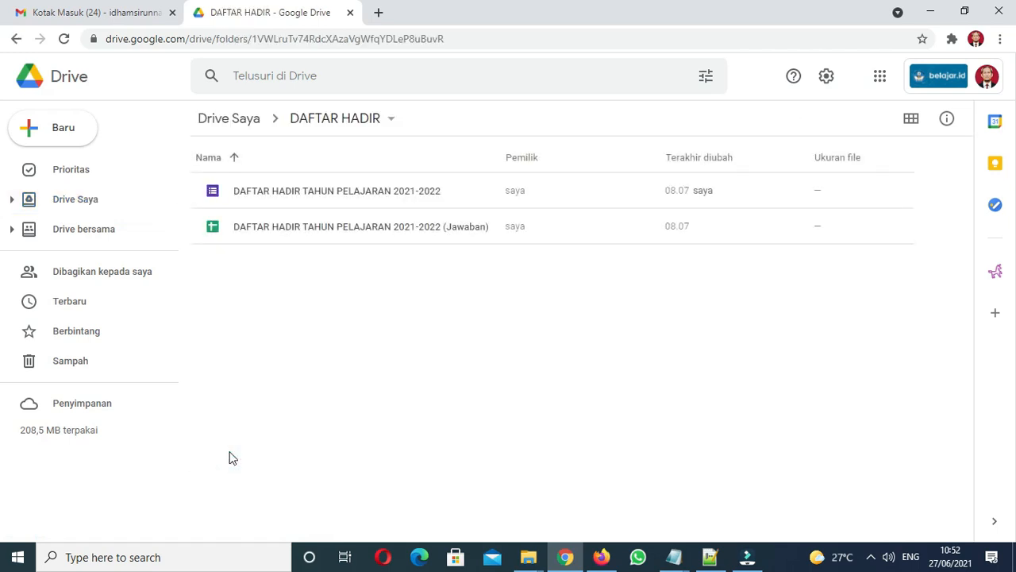
left_click(319, 301)
left_click(60, 132)
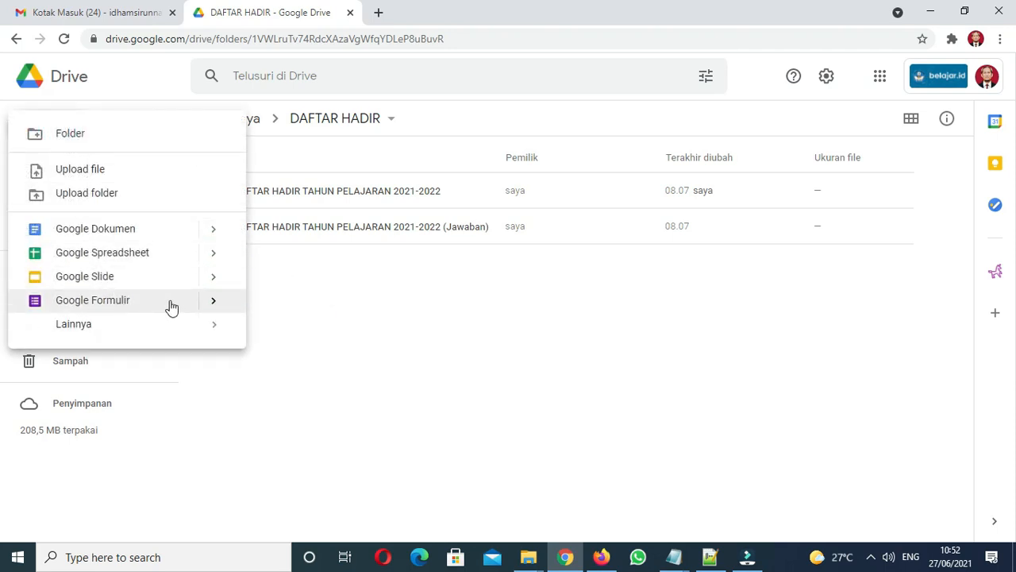
mouse_move(214, 308)
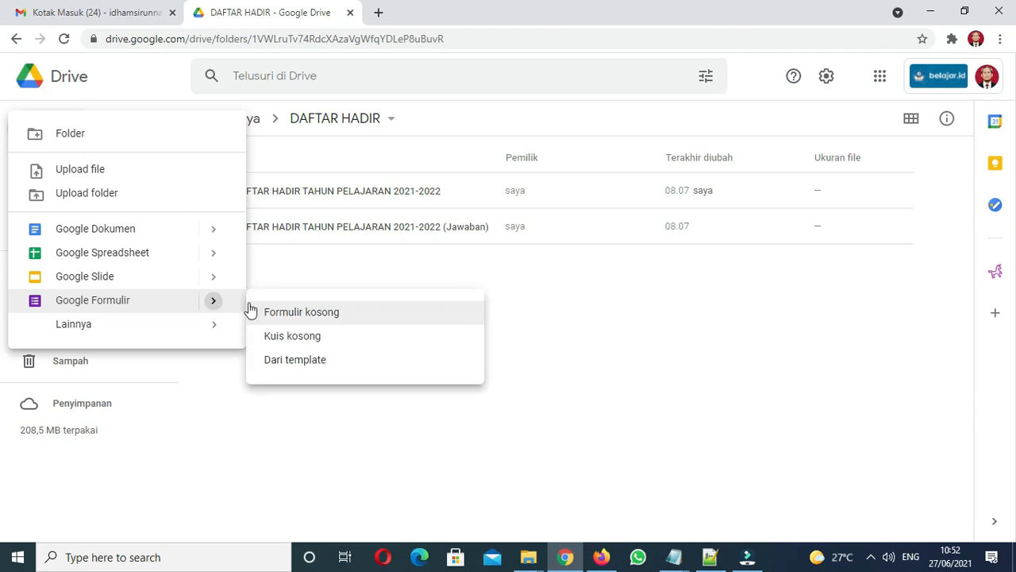
left_click(557, 336)
right_click(298, 300)
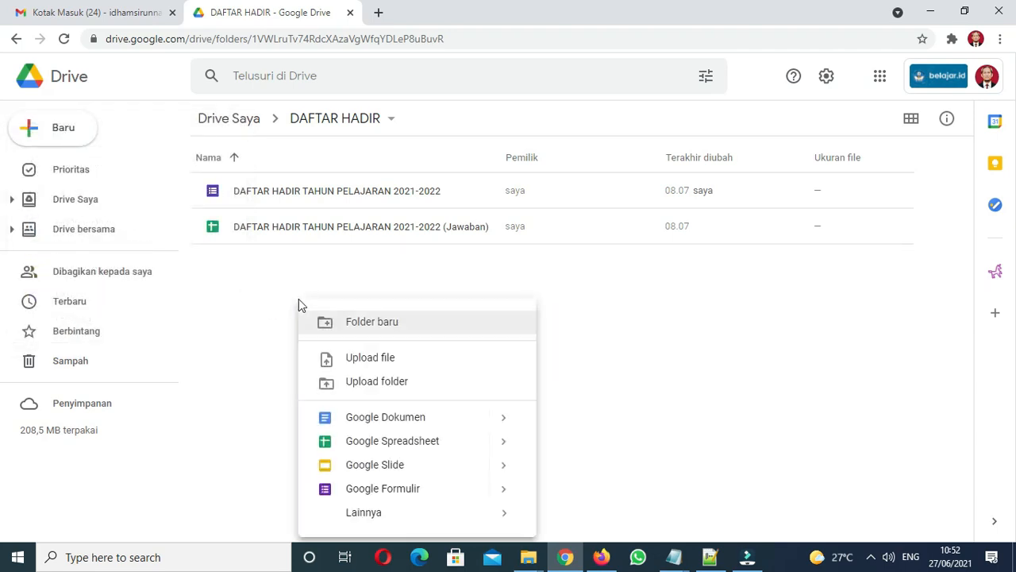
left_click(504, 489)
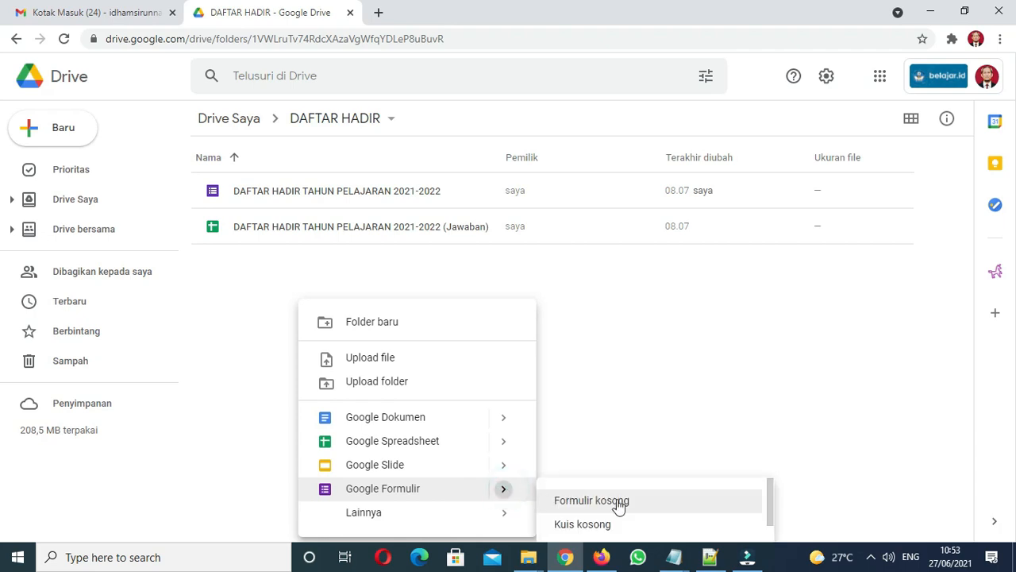
left_click(618, 503)
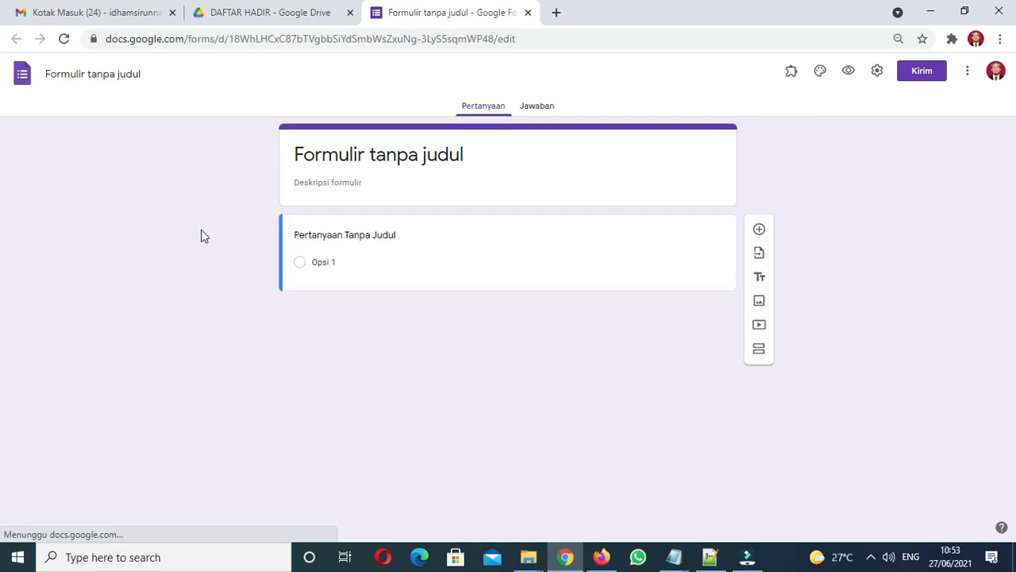
Step: Rename the untitled form to 'DAFTAR HADIR SISWA VERSI GURU'
left_click(103, 70)
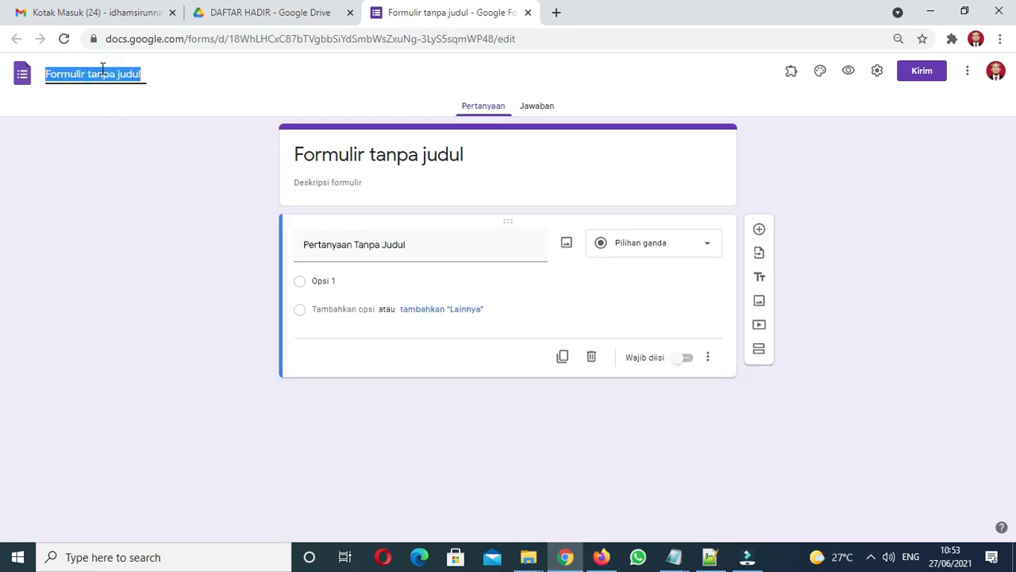
type("D")
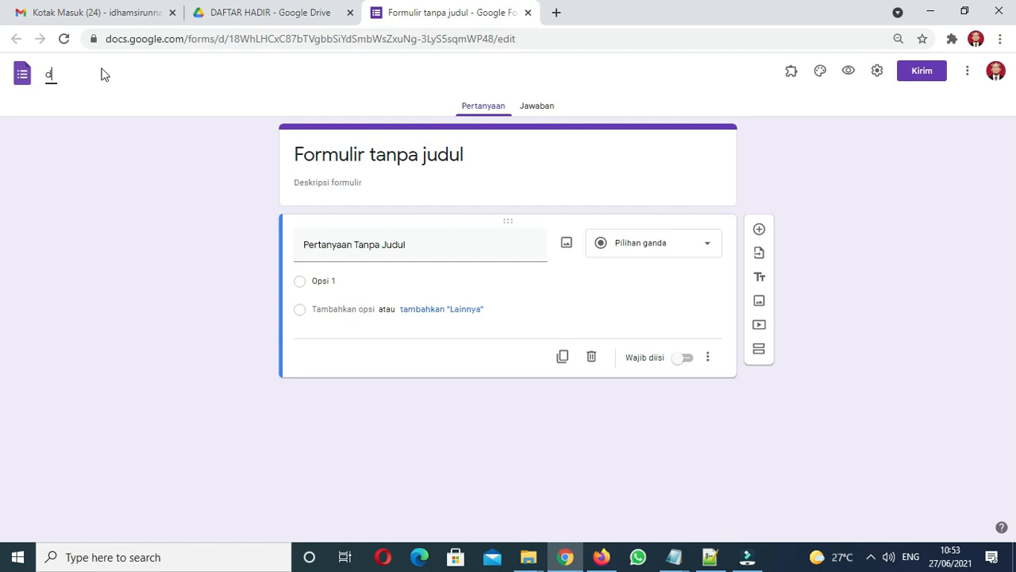
key("Caps_Lock")
type("AFTAR HADIR SISWA VERSI ")
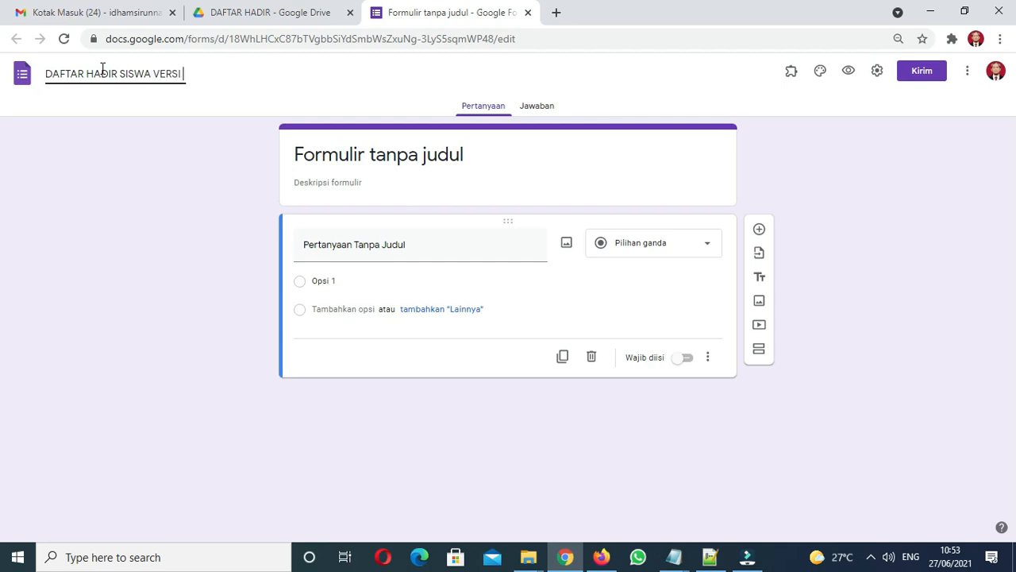
type("GURU")
left_click(389, 166)
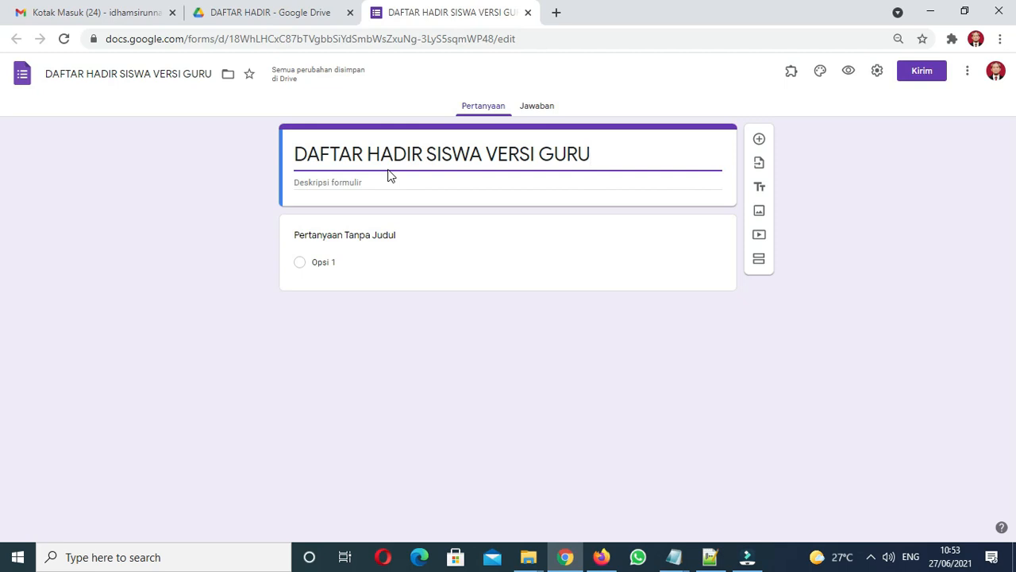
left_click(378, 239)
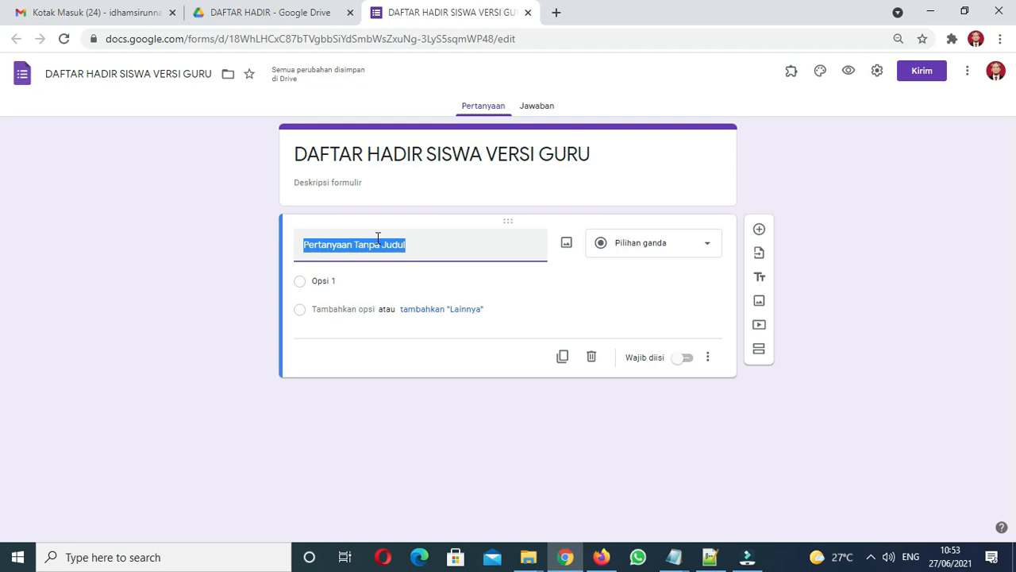
Step: Draft a 'Mata Pelajaran' question with choices Administrasi Sistem Jaringan and Dasar Desain Grafis
type("MATA")
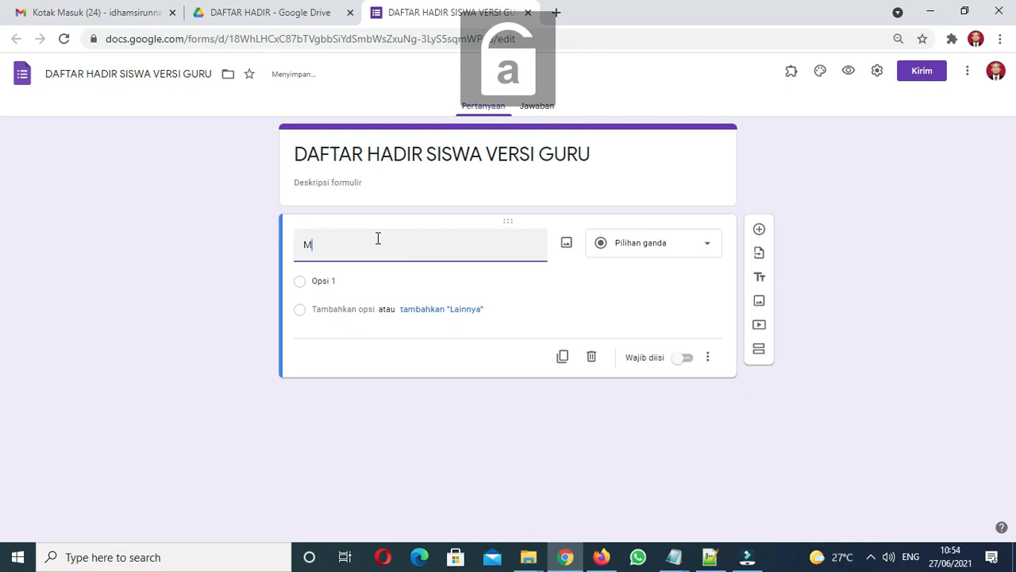
type("ata Pelajaran")
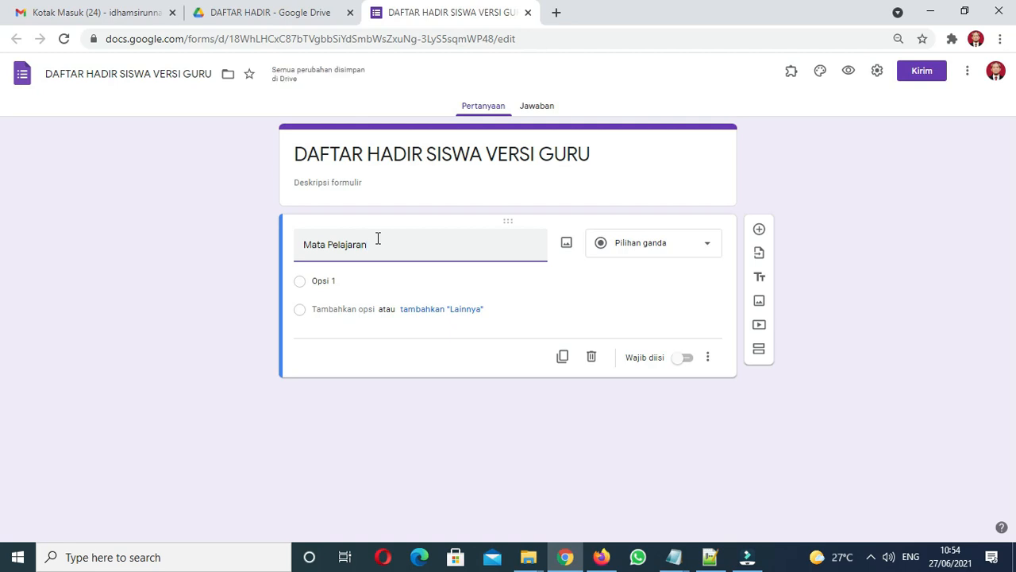
left_click(379, 281)
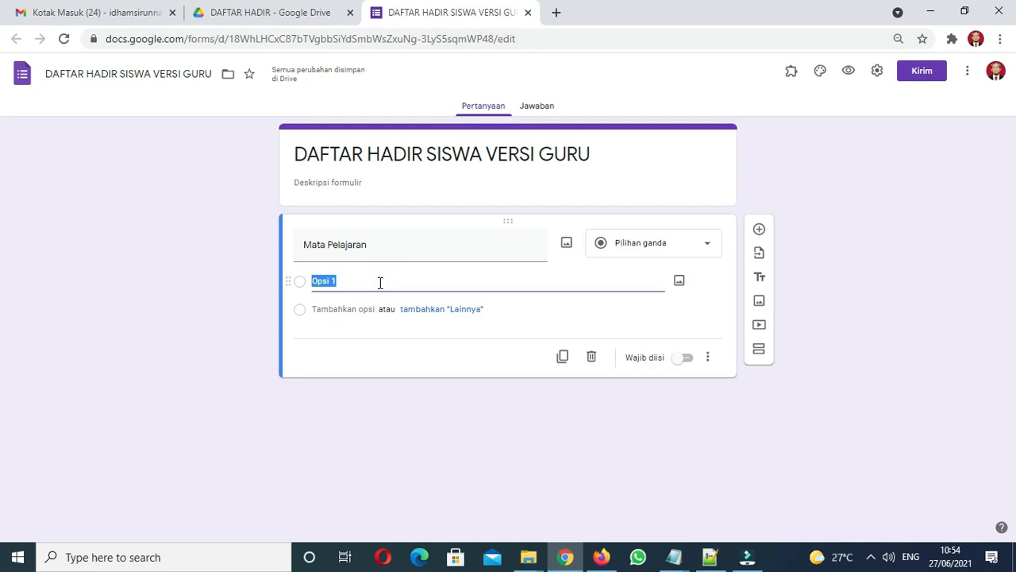
type("Administrasi Sistem Jaringan")
left_click(358, 309)
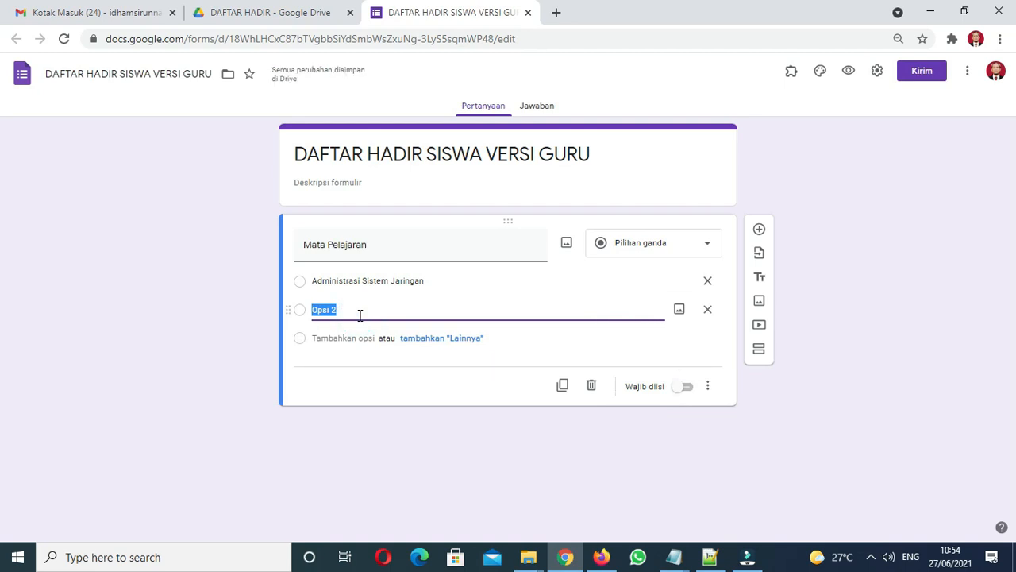
type("Desain")
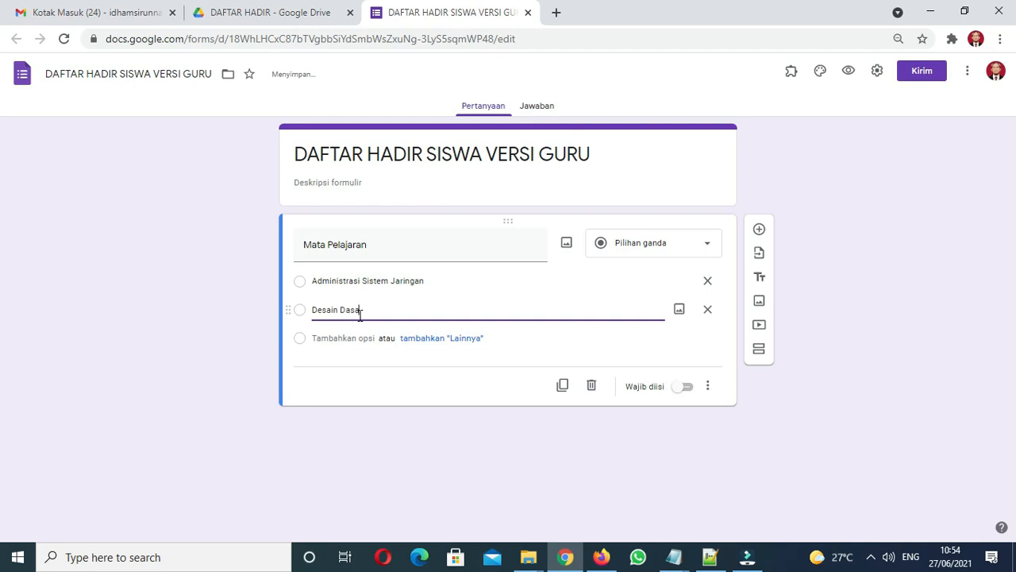
key("BackSpace")
key("BackSpace")
key("BackSpace")
key("BackSpace")
type("r Desa")
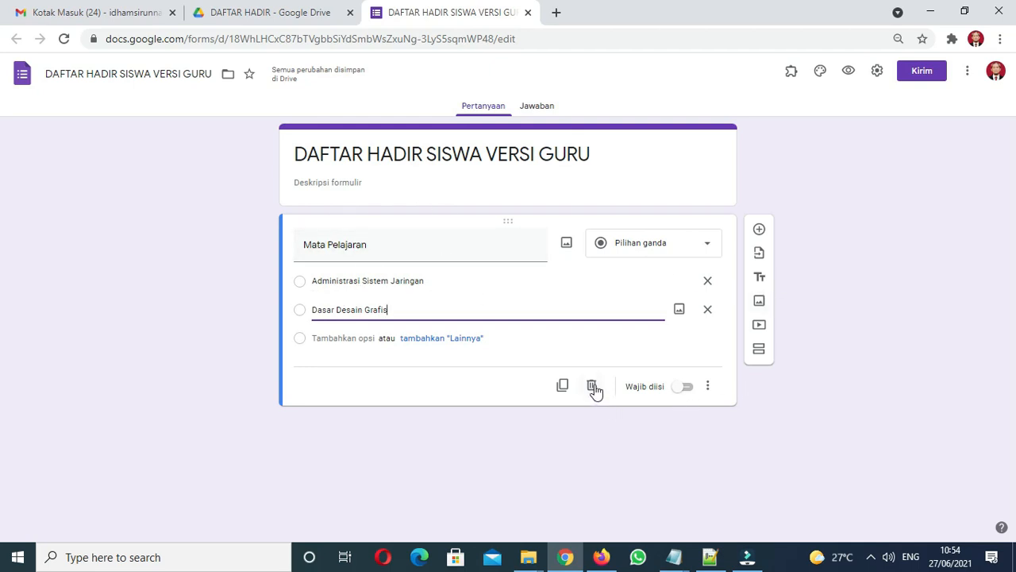
Step: Remove the Dasar Desain Grafis choice, then delete the whole Mata Pelajaran question
left_click(707, 309)
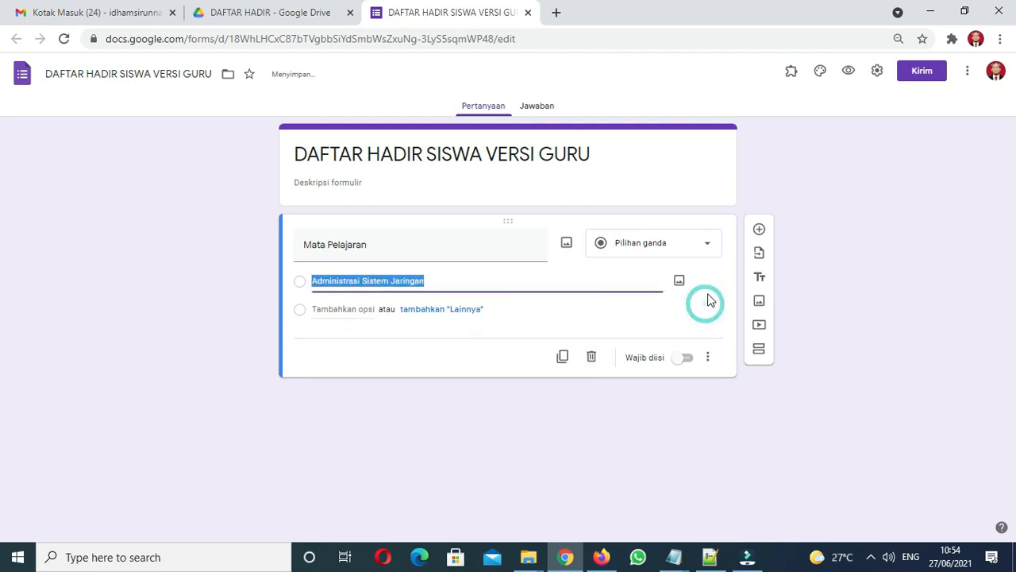
left_click(424, 252)
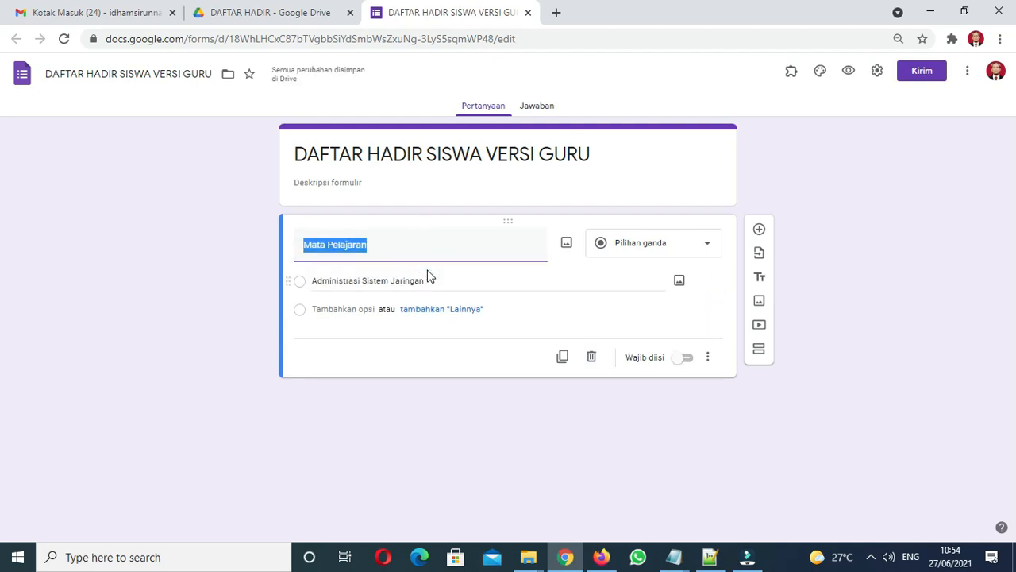
left_click(590, 363)
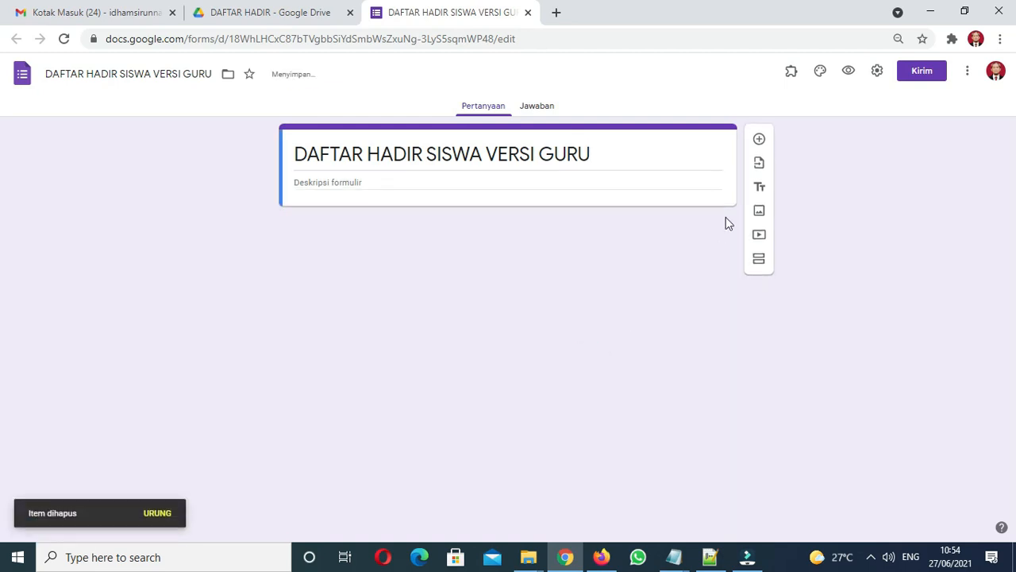
Step: Add a required 'Tanggal' question, then a second question titled 'Pertemuan ke'
left_click(763, 139)
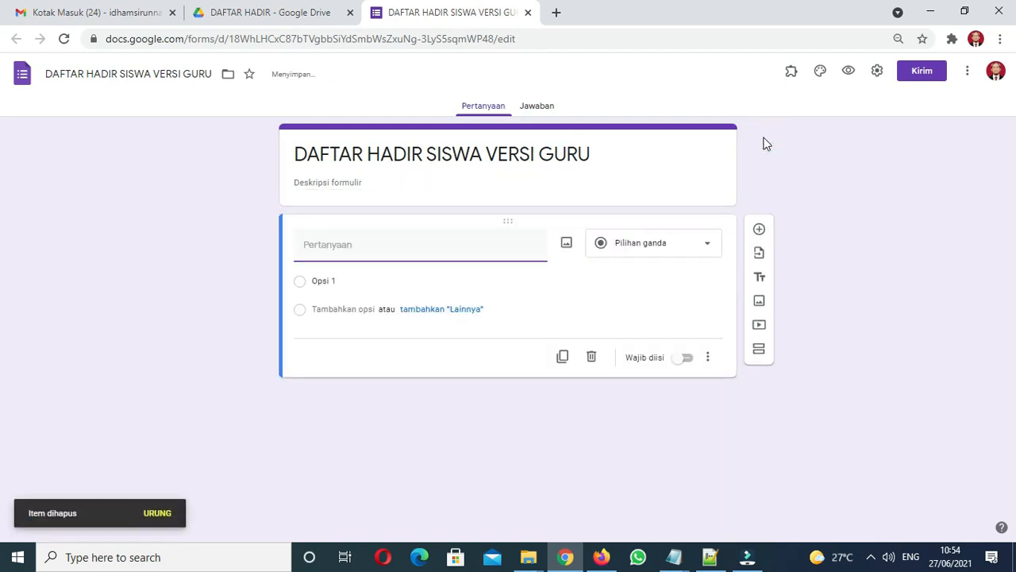
type("Tanggal")
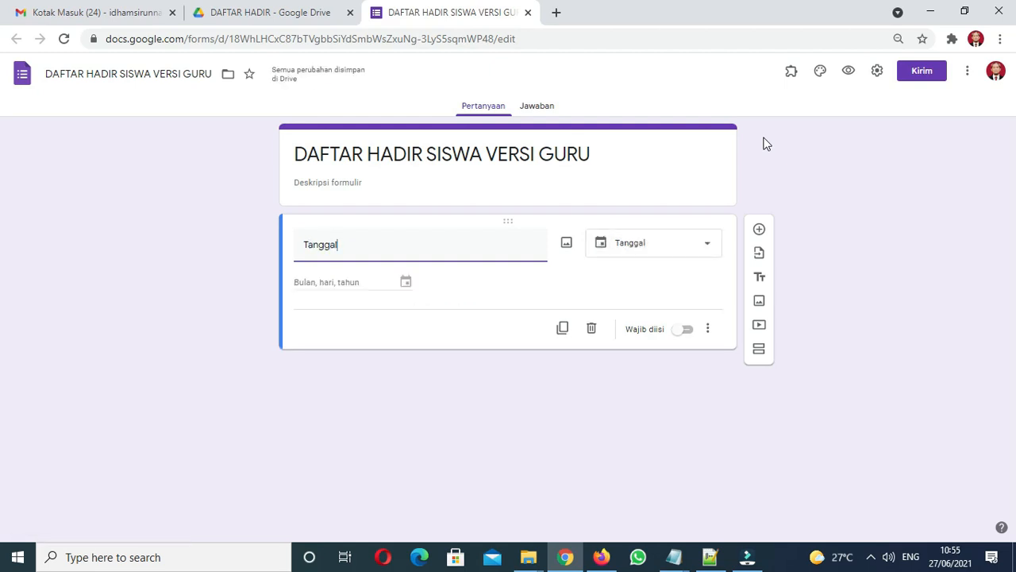
left_click(682, 329)
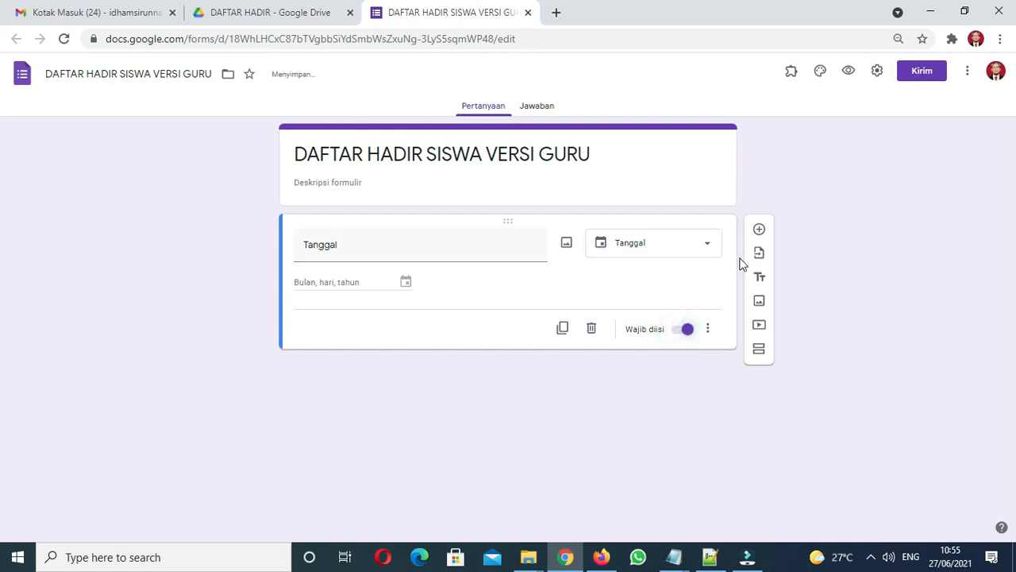
left_click(757, 232)
type("Pe")
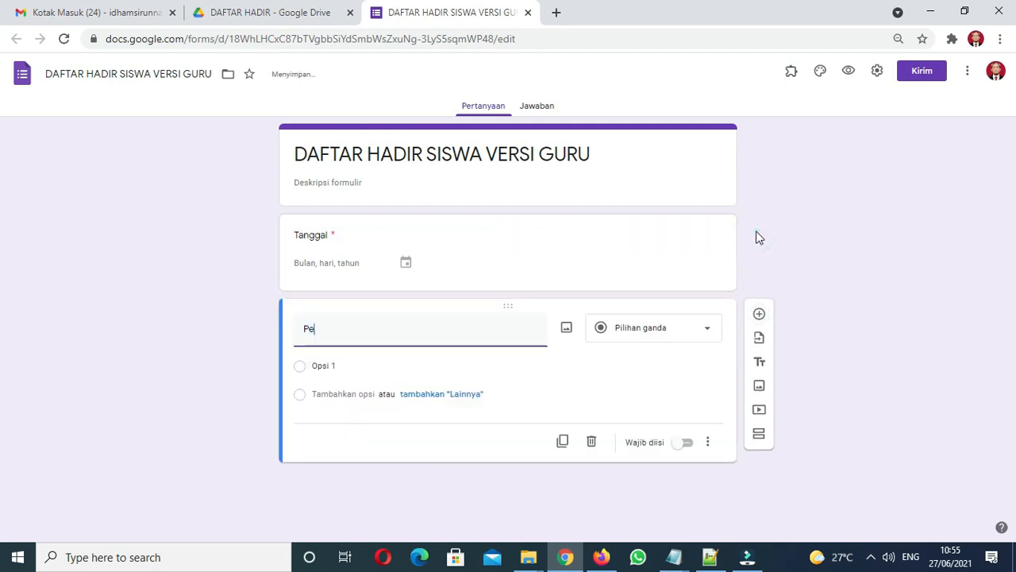
type("rtemuan ke-")
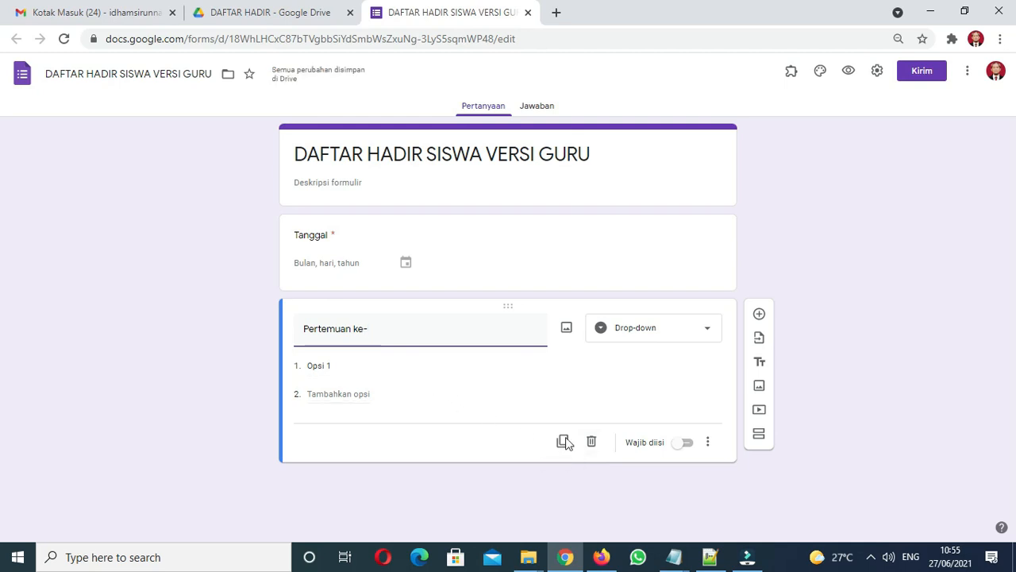
Step: Paste Pertemuan 1 to Pertemuan 16 from Notepad as the drop-down's answer options
mouse_move(673, 556)
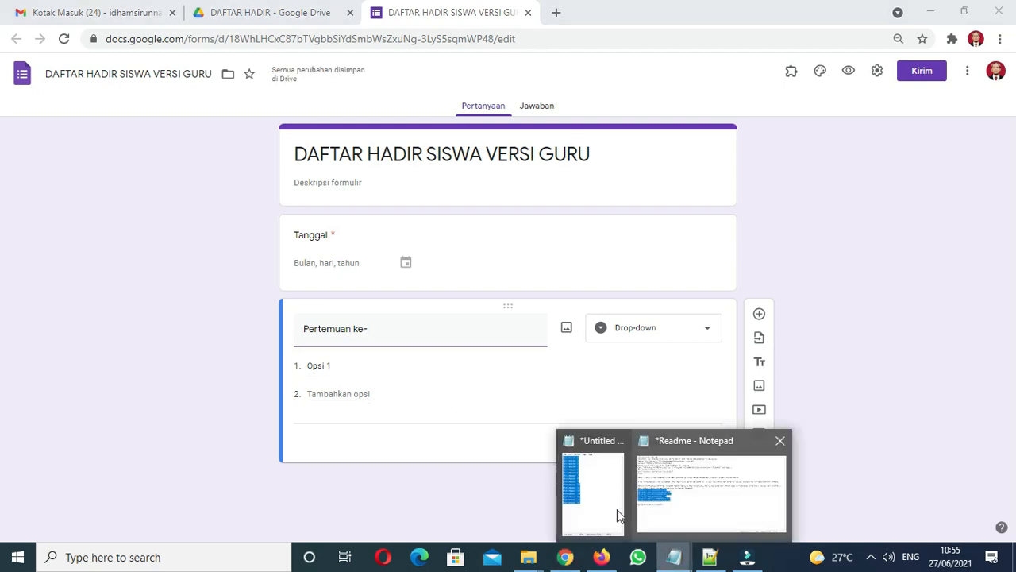
left_click(588, 493)
left_click(534, 333)
left_click_drag(526, 358, 472, 144)
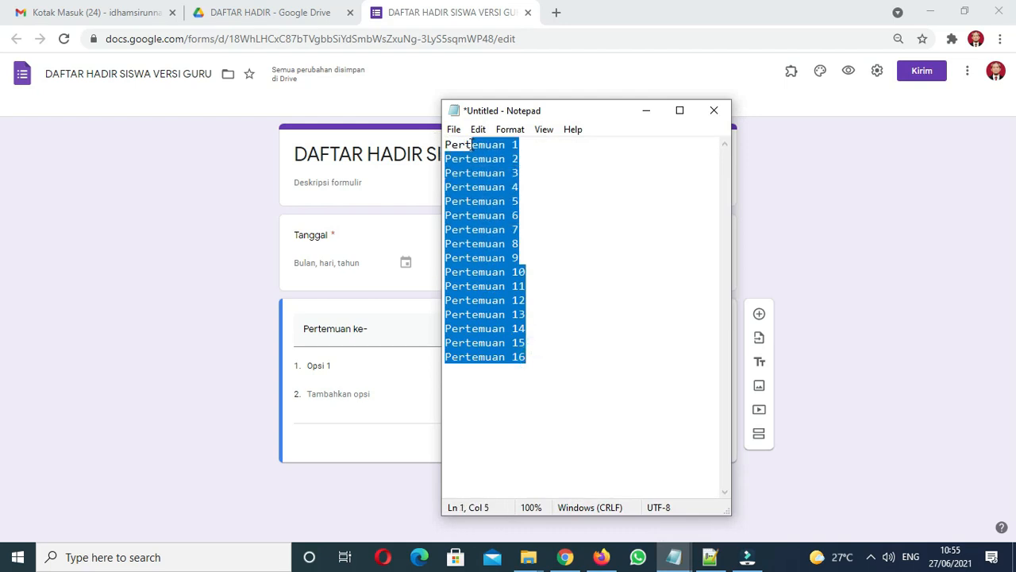
left_click_drag(529, 357, 438, 144)
key("ctrl+c")
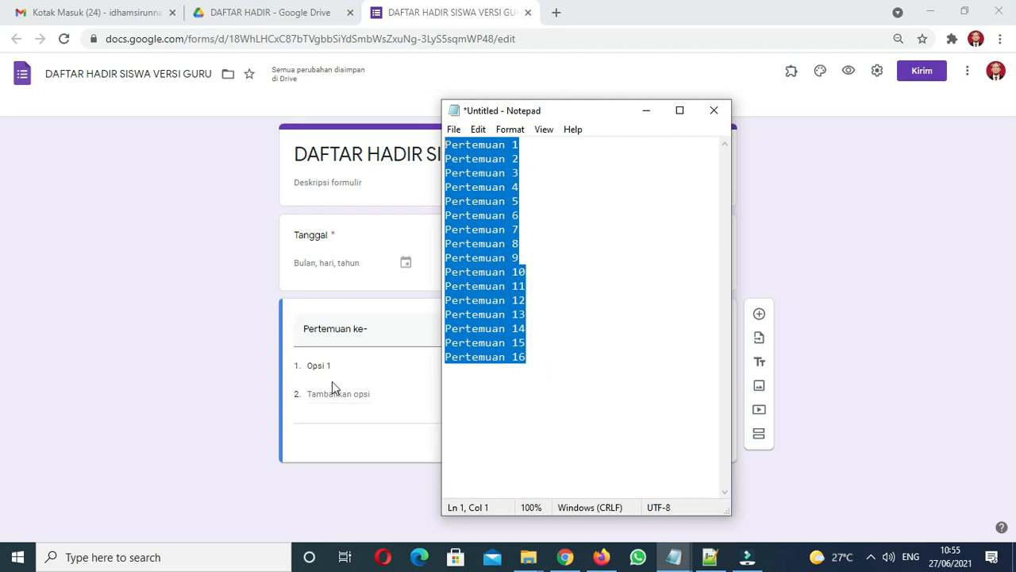
left_click(336, 365)
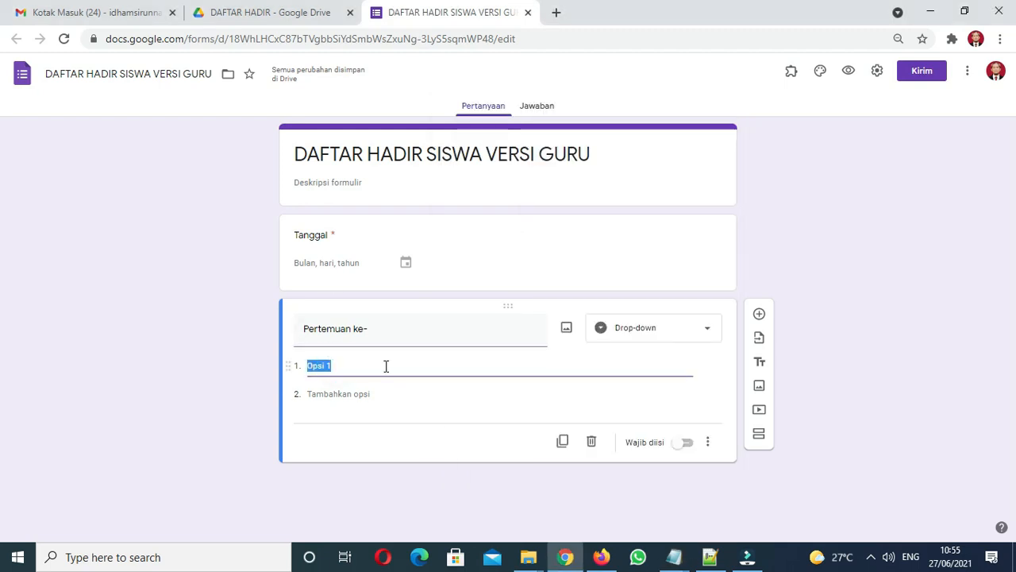
right_click(315, 362)
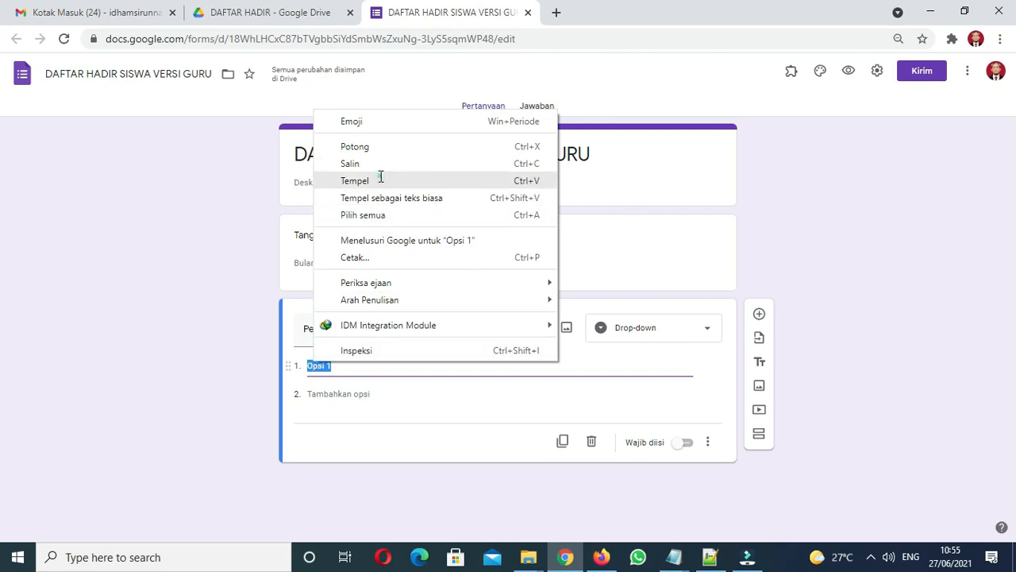
left_click(381, 175)
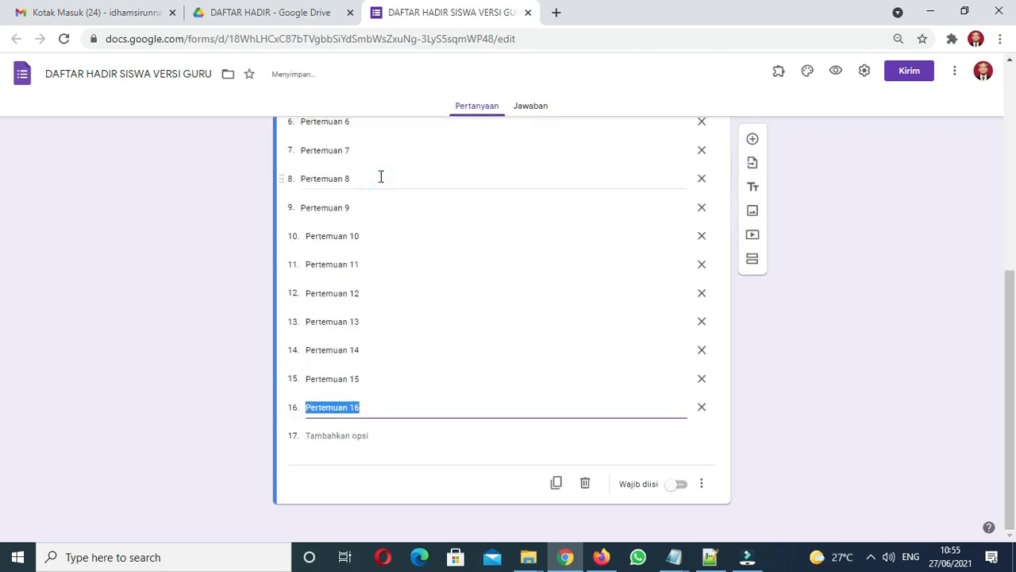
Step: Make 'Pertemuan ke-' required, keep it a drop-down, and preview the form
left_click(679, 486)
scroll(3, 317, "up", 4)
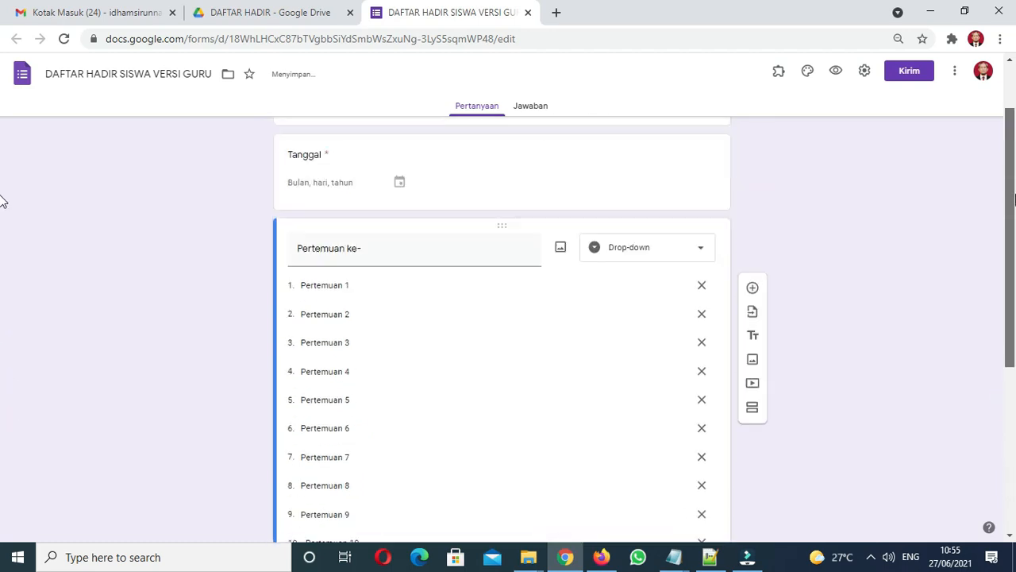
scroll(3, 201, "up", 1)
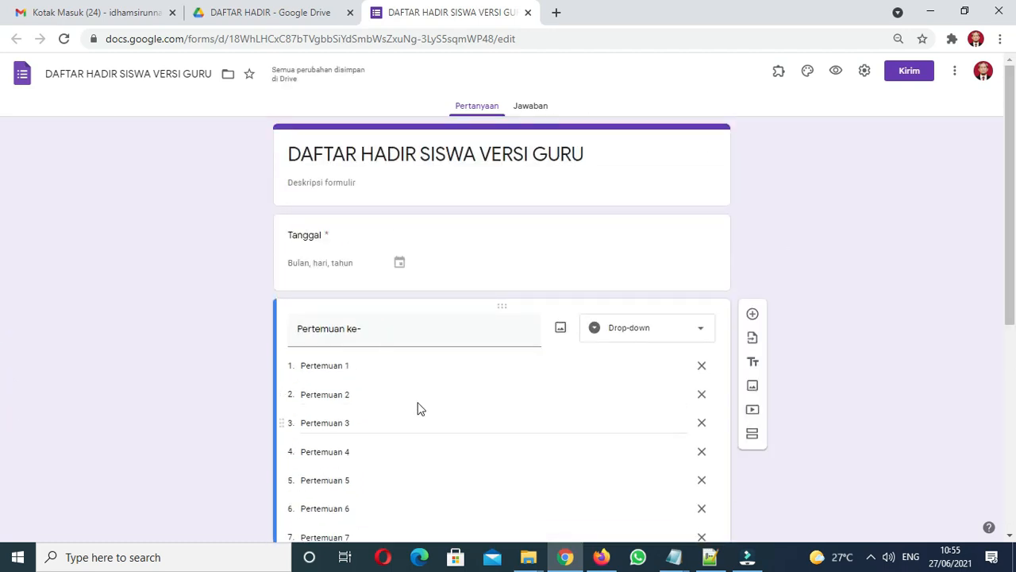
left_click(666, 334)
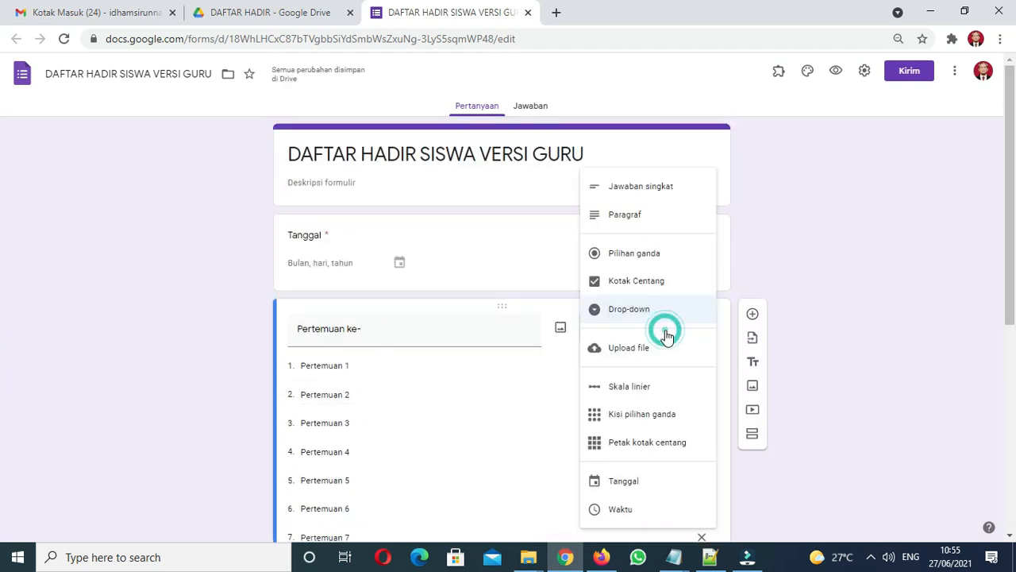
left_click(658, 313)
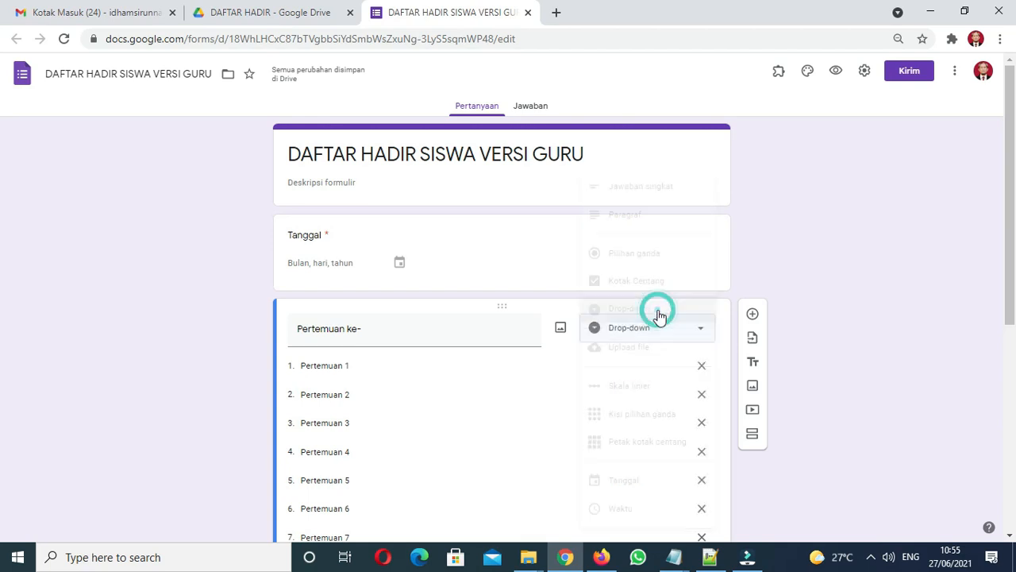
left_click_drag(1010, 279, 1014, 240)
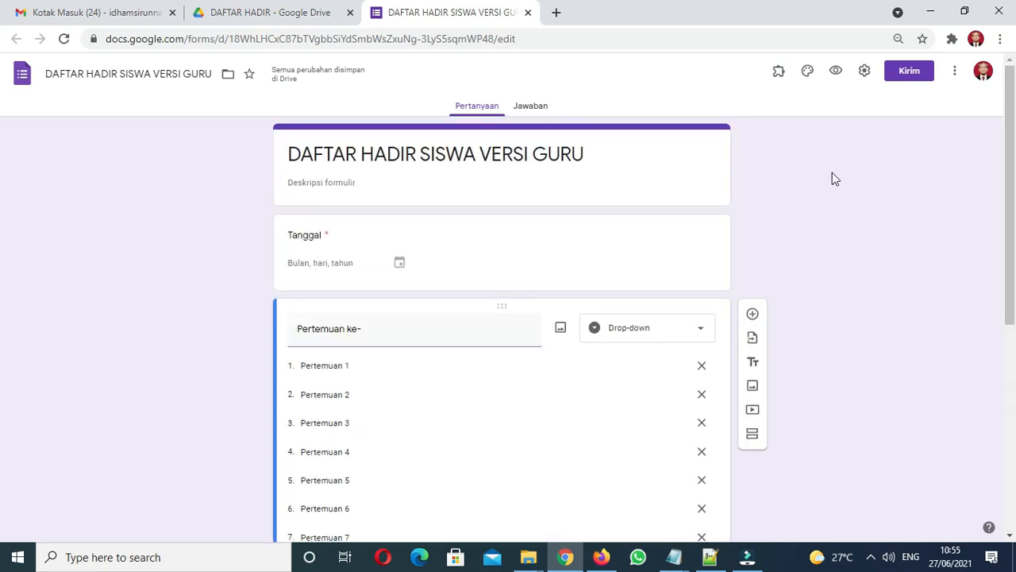
left_click(835, 77)
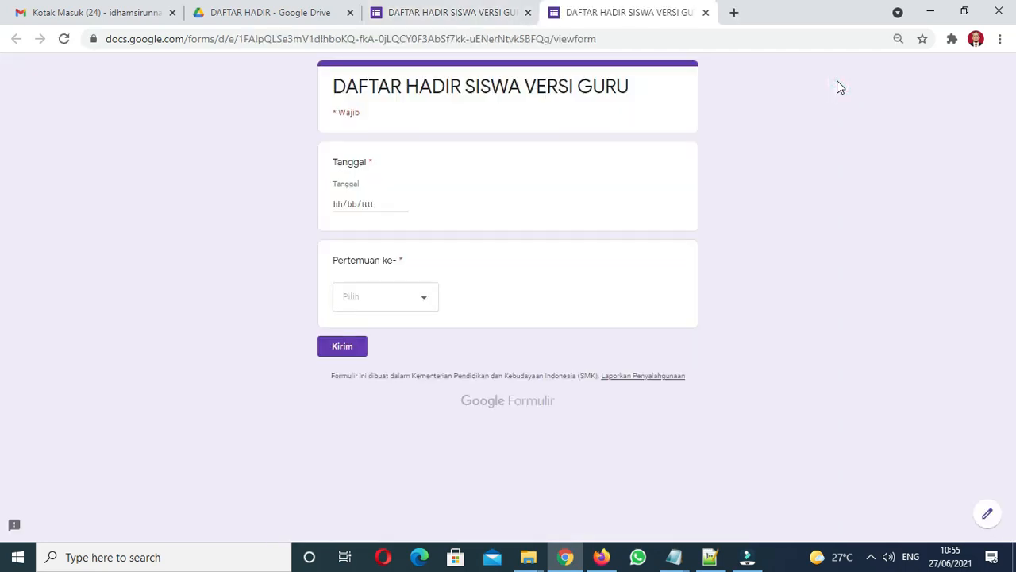
Step: Choose Pertemuan 8 as a test answer in the preview, then leave the preview for the editor
left_click(422, 297)
scroll(434, 285, "down", 1)
left_click(398, 300)
left_click(705, 12)
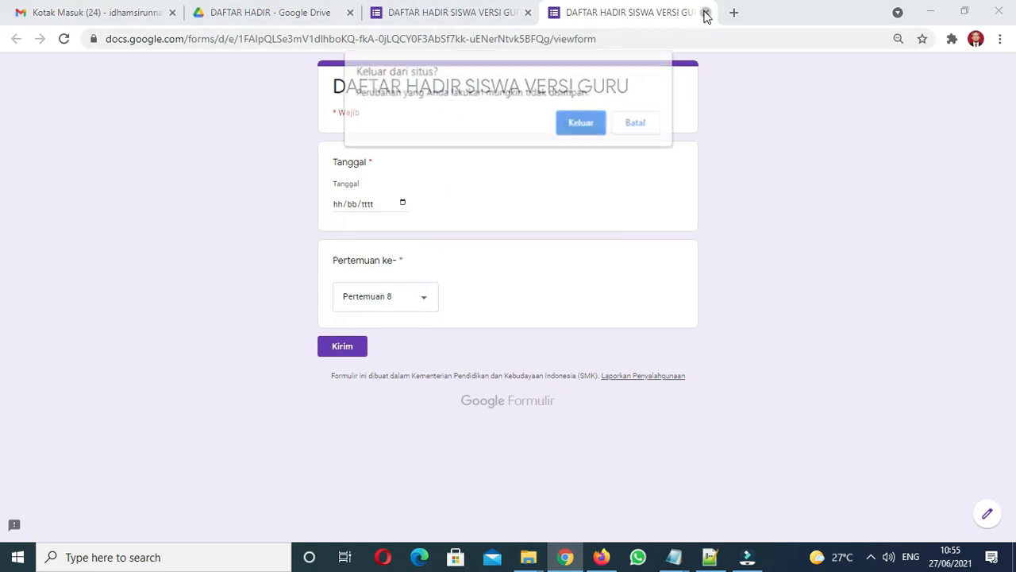
left_click(581, 123)
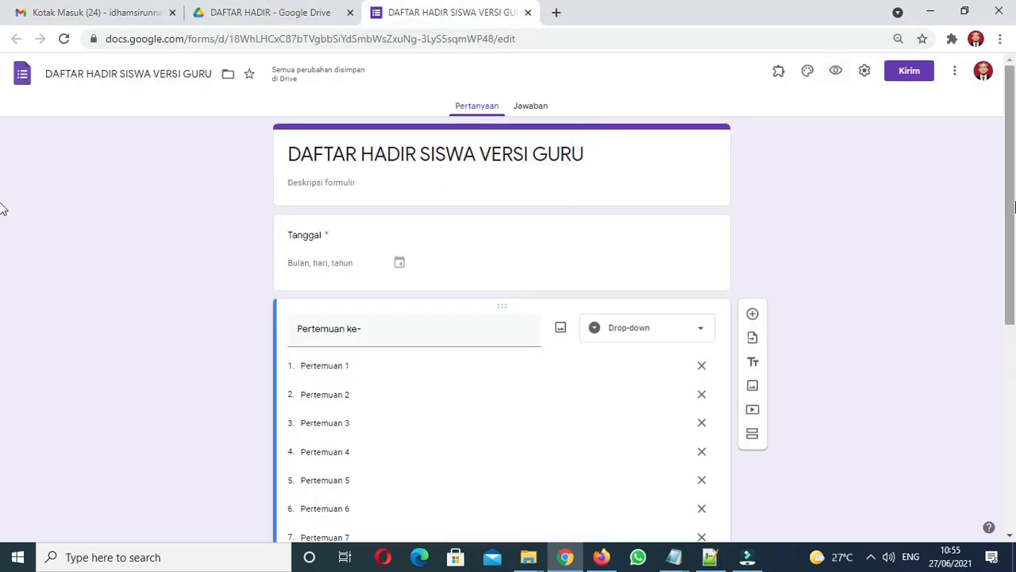
left_click_drag(1011, 213, 995, 434)
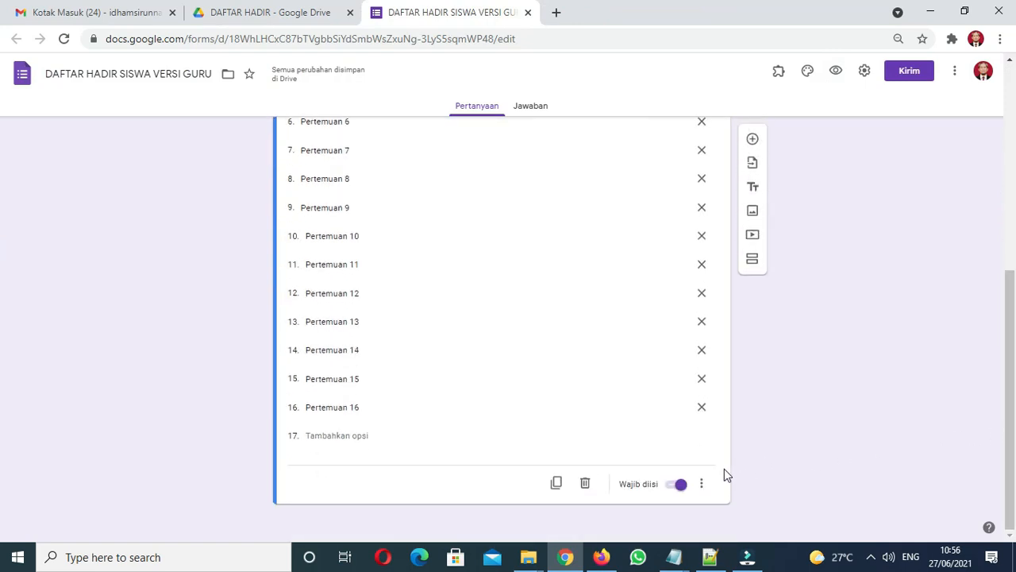
left_click_drag(1010, 400, 923, 283)
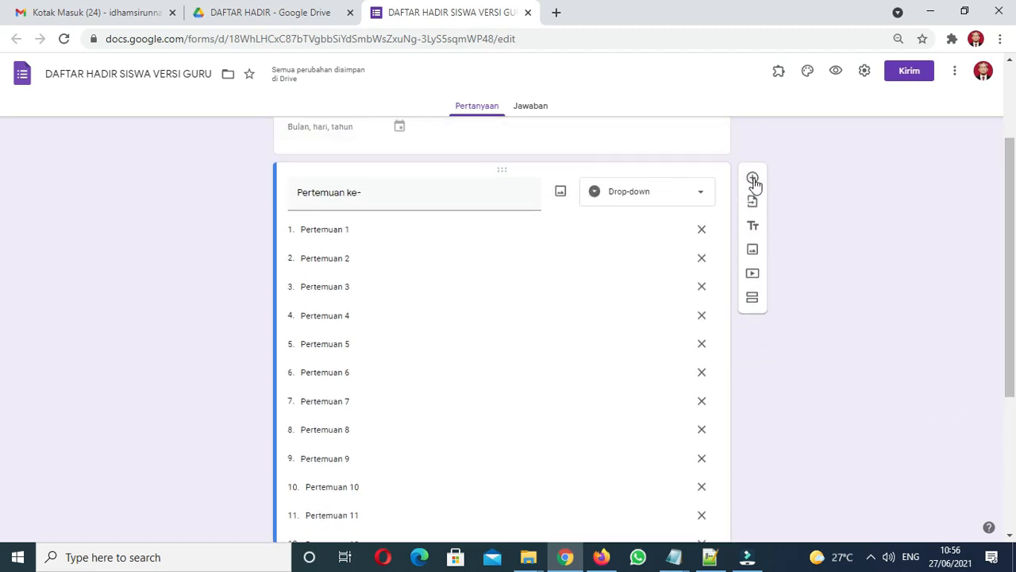
Step: Add a Kisi pilihan ganda grid question titled 'Daftar Kehadiran Siswa' below Pertemuan ke-
left_click(505, 190)
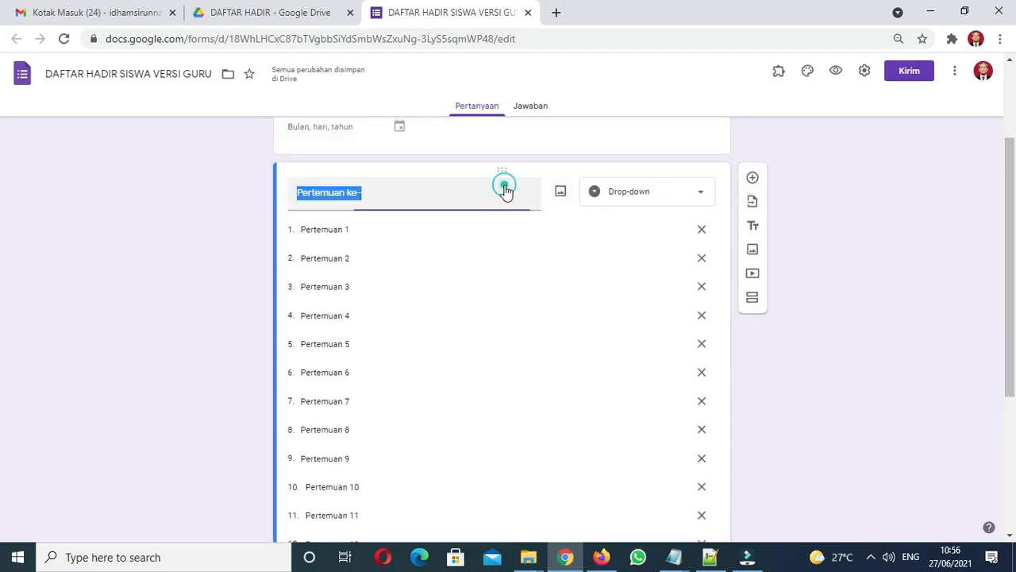
left_click(751, 181)
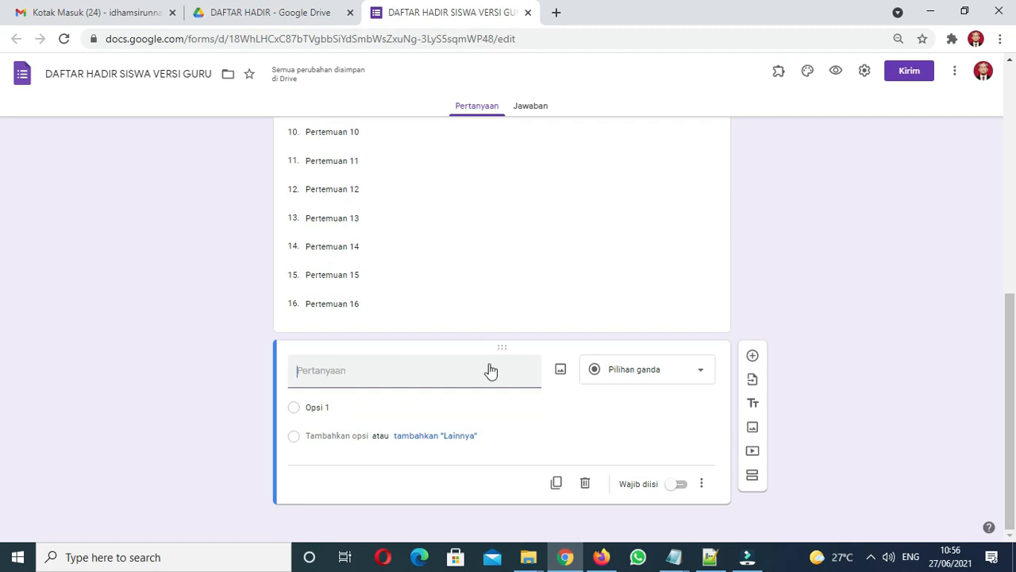
left_click(655, 371)
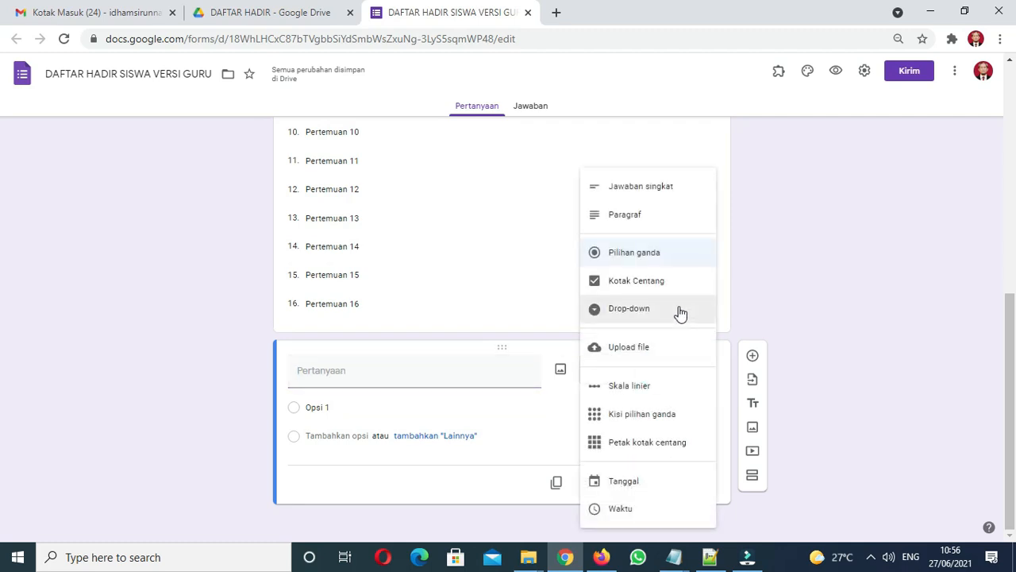
left_click(658, 419)
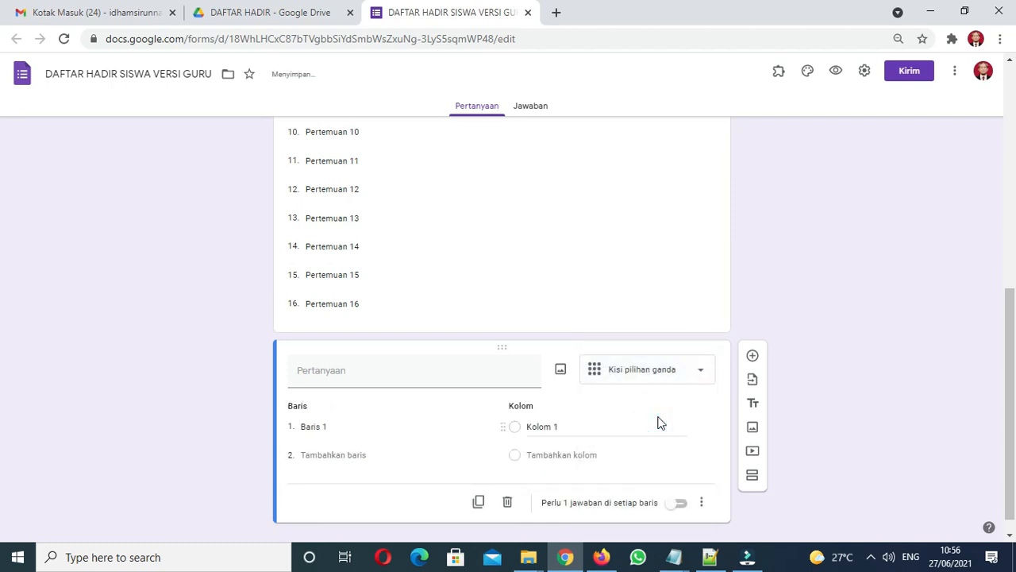
left_click(436, 378)
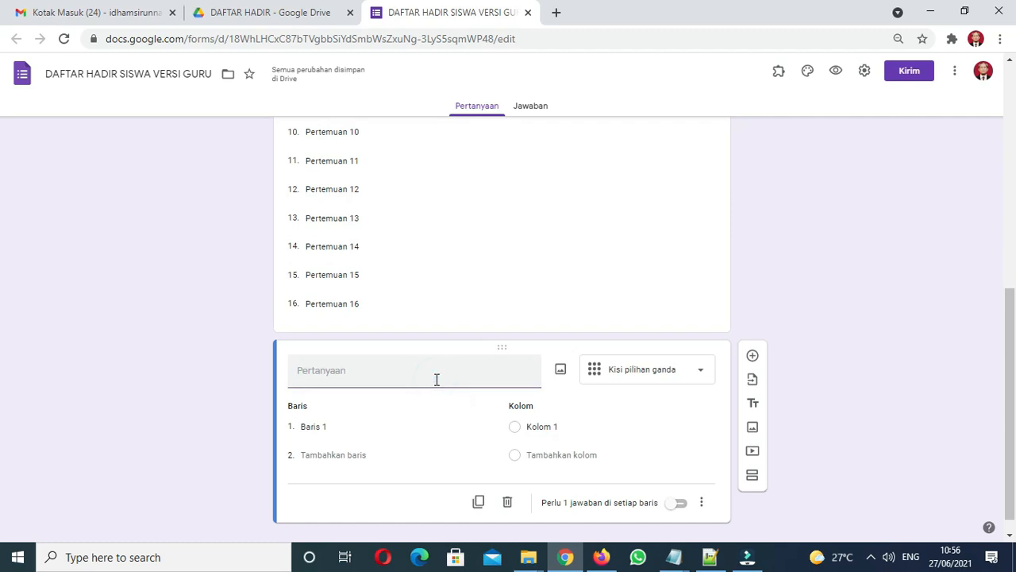
type("Daftar K")
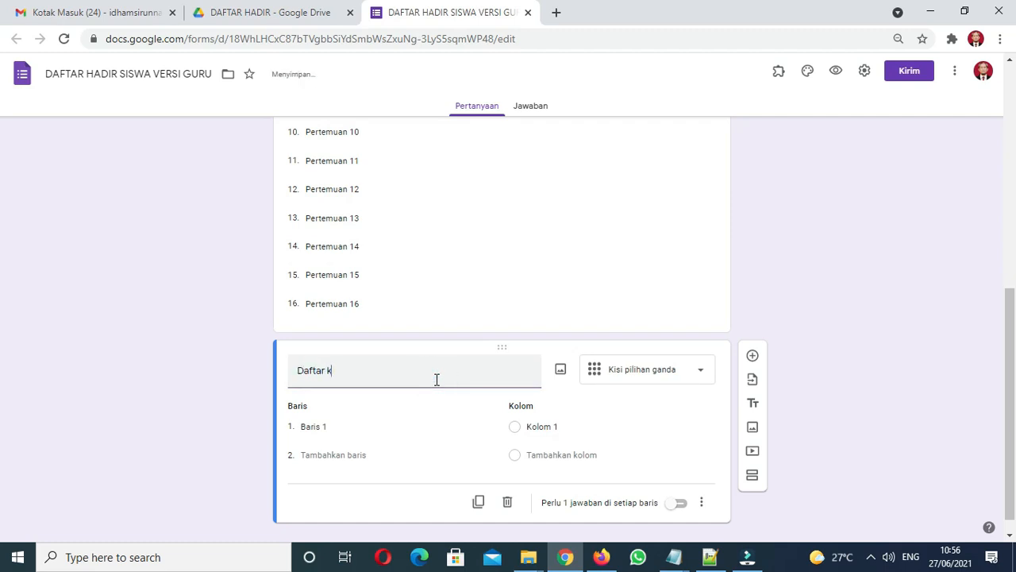
type("aha")
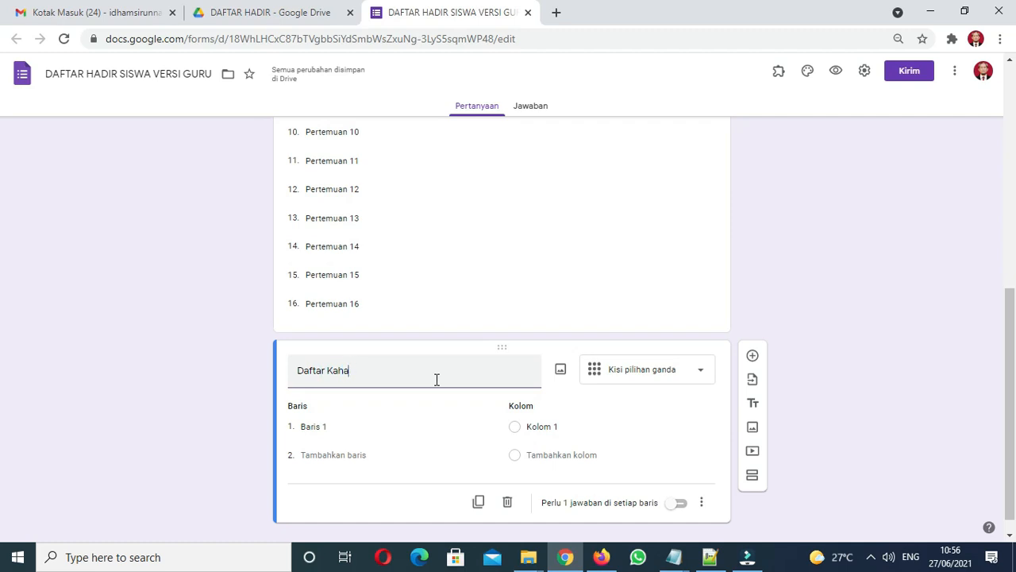
type("dhadiran Siswa")
left_click(349, 425)
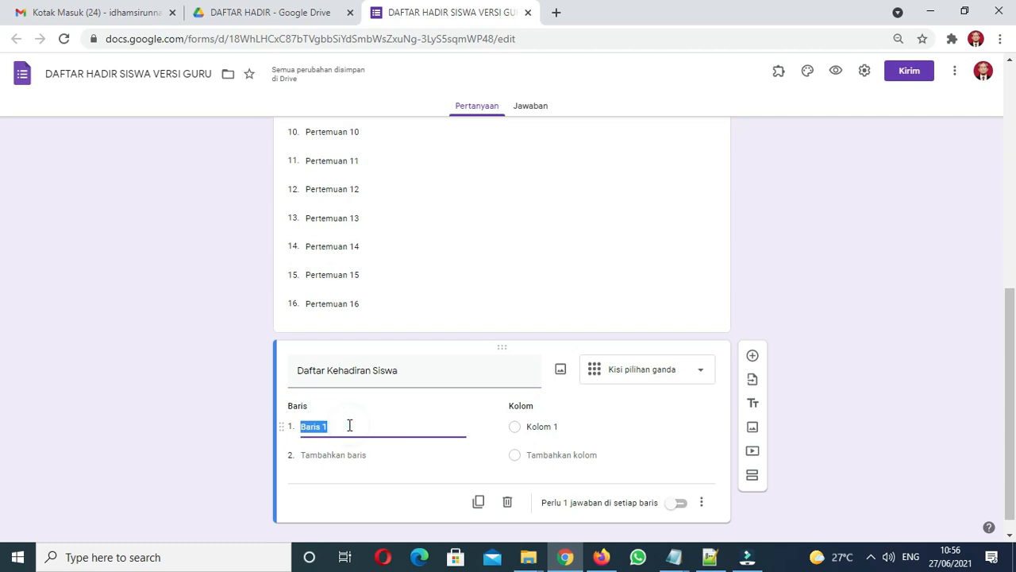
Step: Enter four students' names in capital letters as grid rows 1 to 4
type("A")
key("Caps_Lock")
type("B")
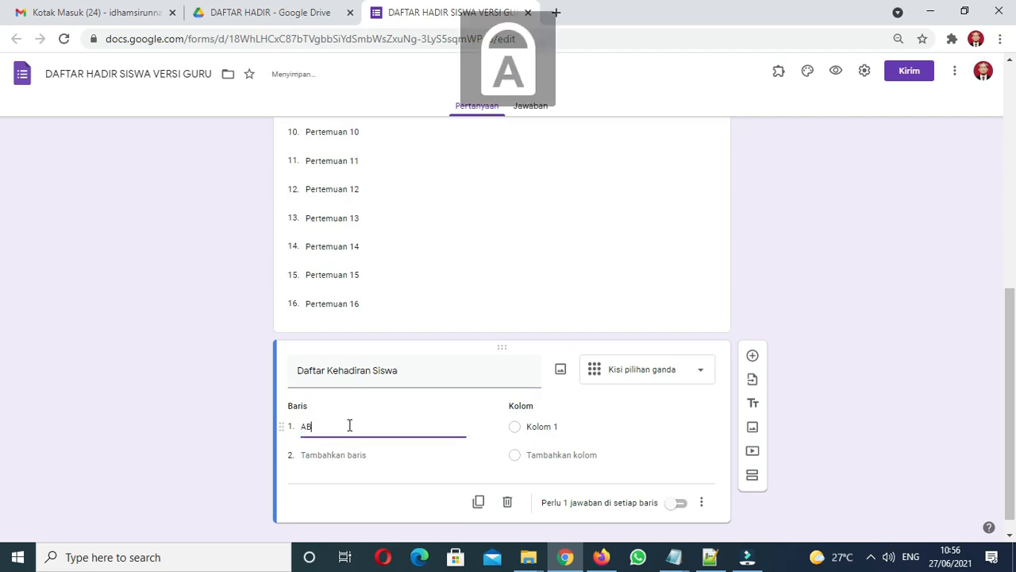
type("DULLAH")
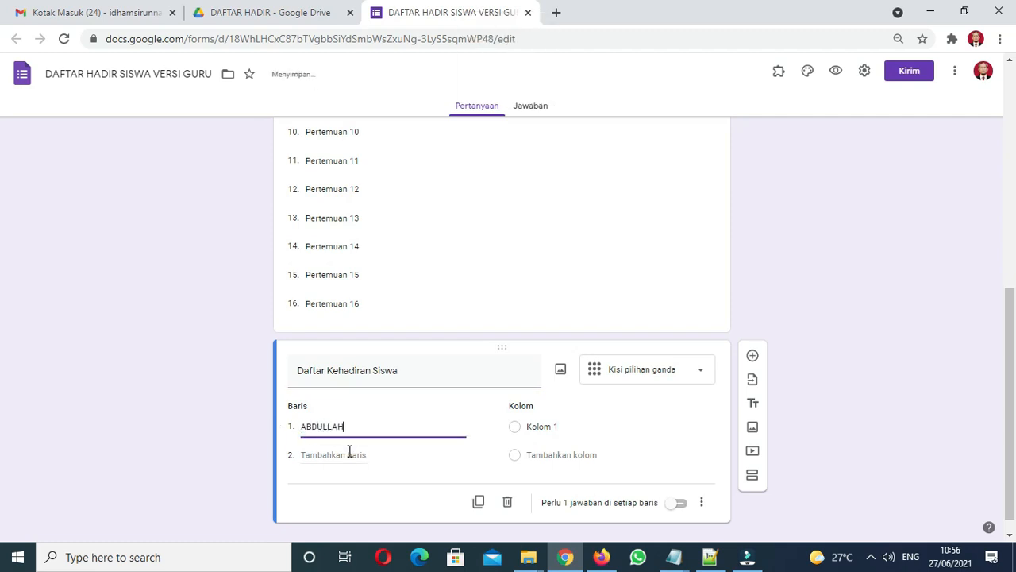
left_click(349, 456)
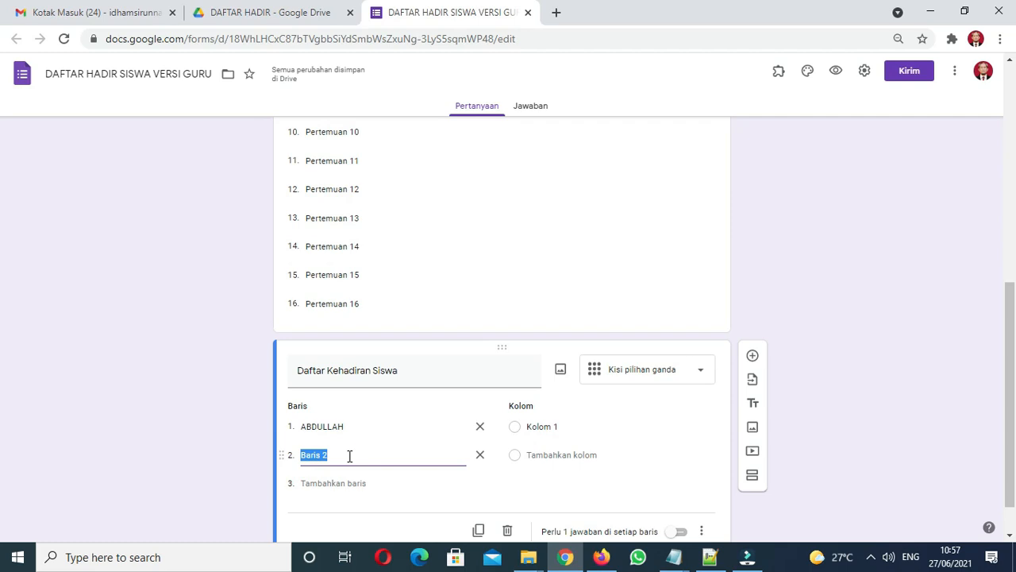
type("BAHARD")
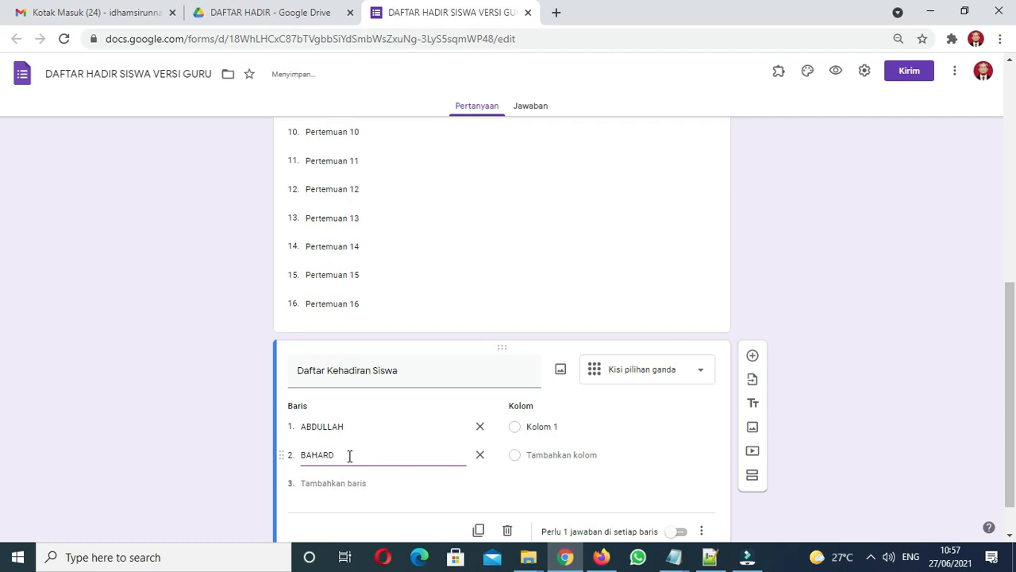
key("BackSpace")
type("UDDIN")
left_click(349, 483)
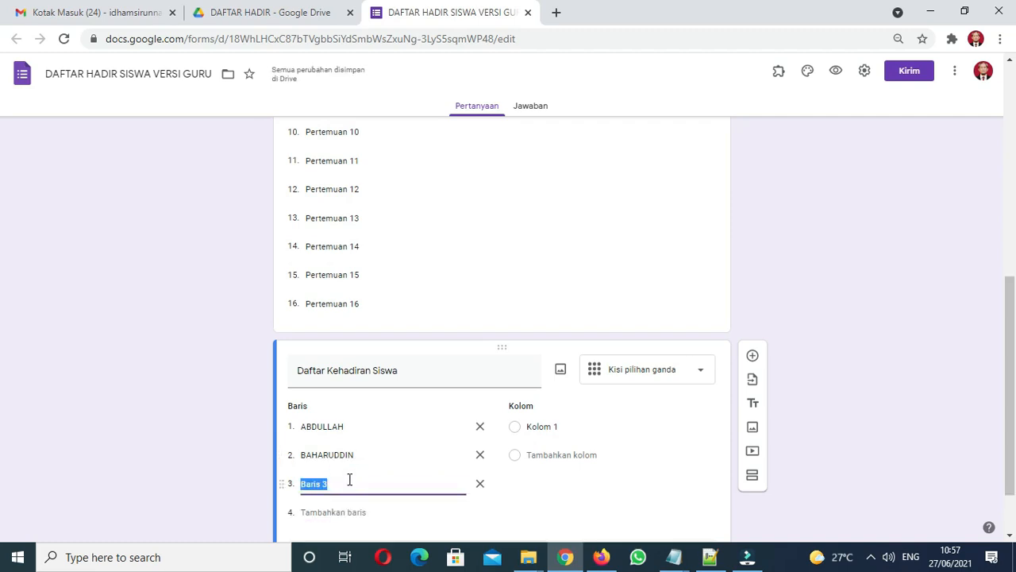
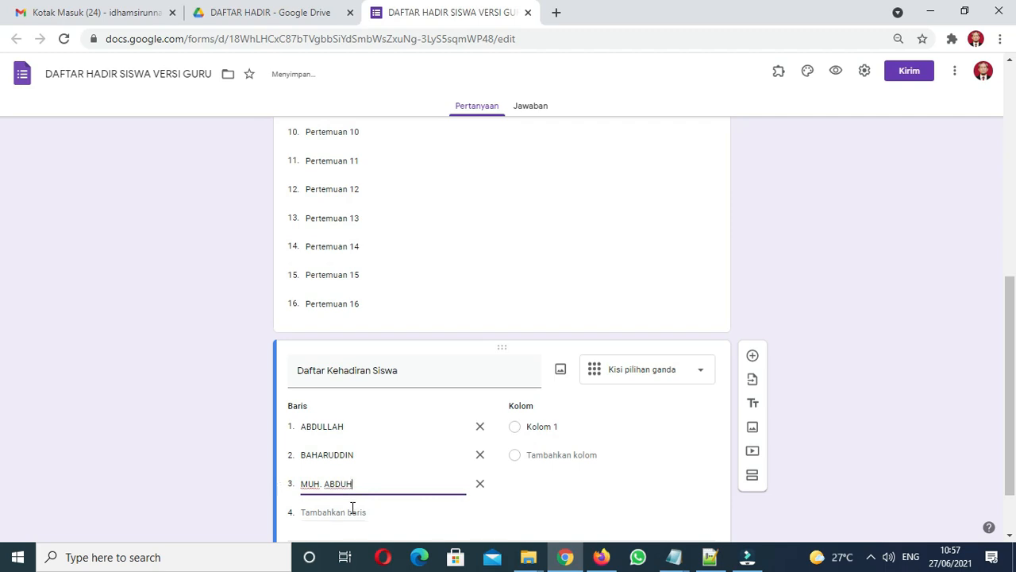
left_click(353, 513)
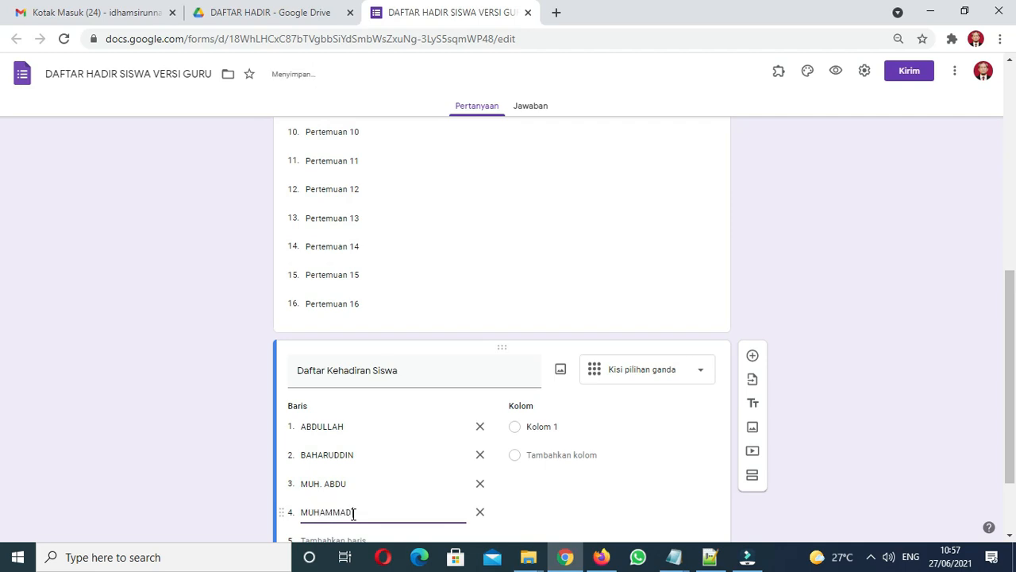
key("Tab")
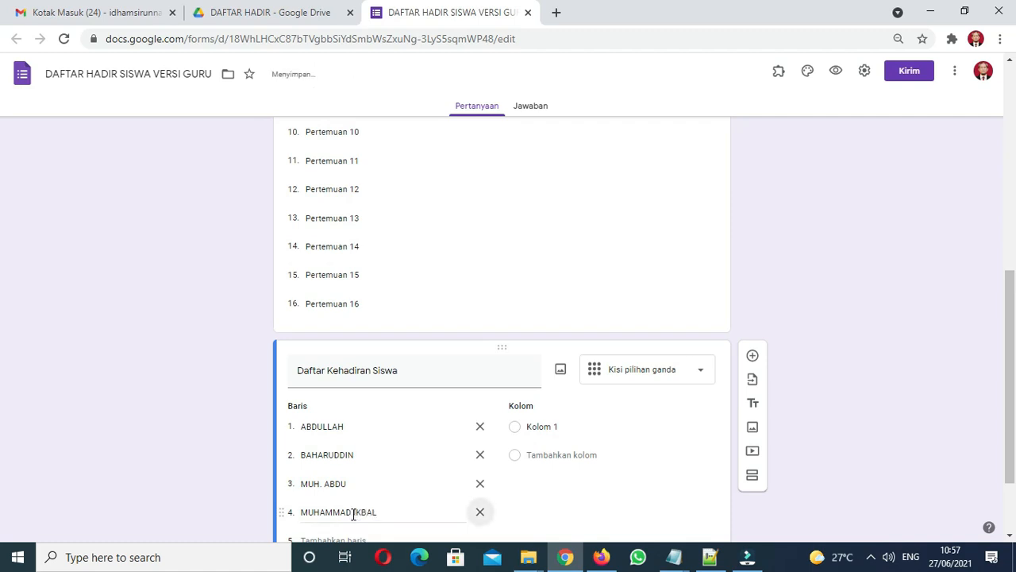
Step: Add grid rows 5 to 8 holding four more students' names in capitals
scroll(2, 380, "down", 2)
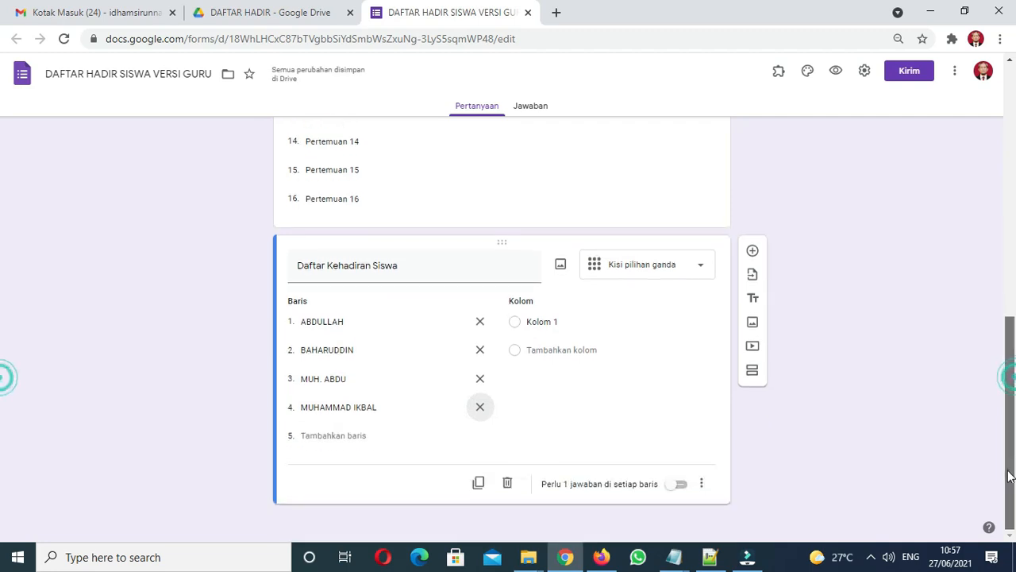
left_click(364, 441)
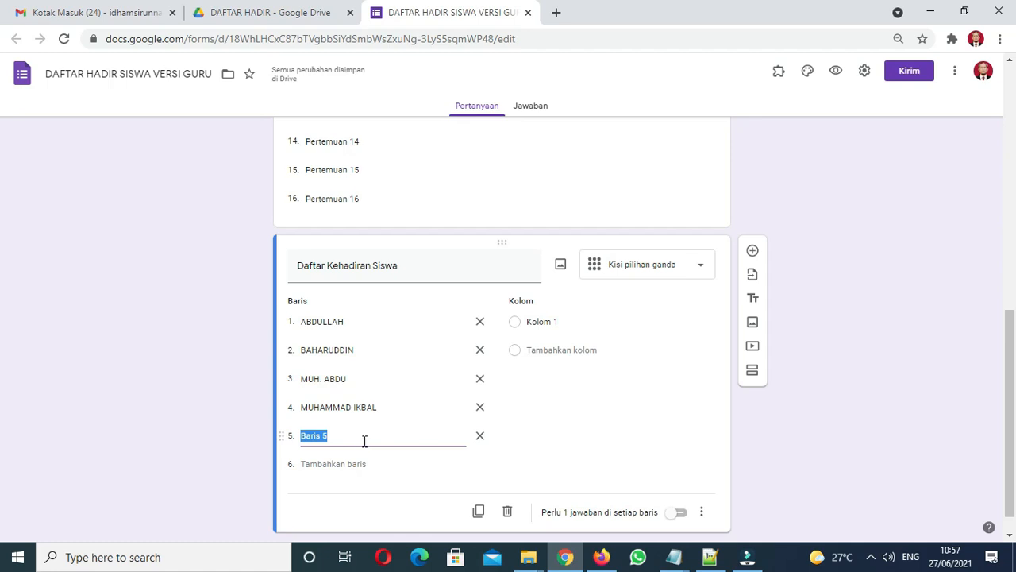
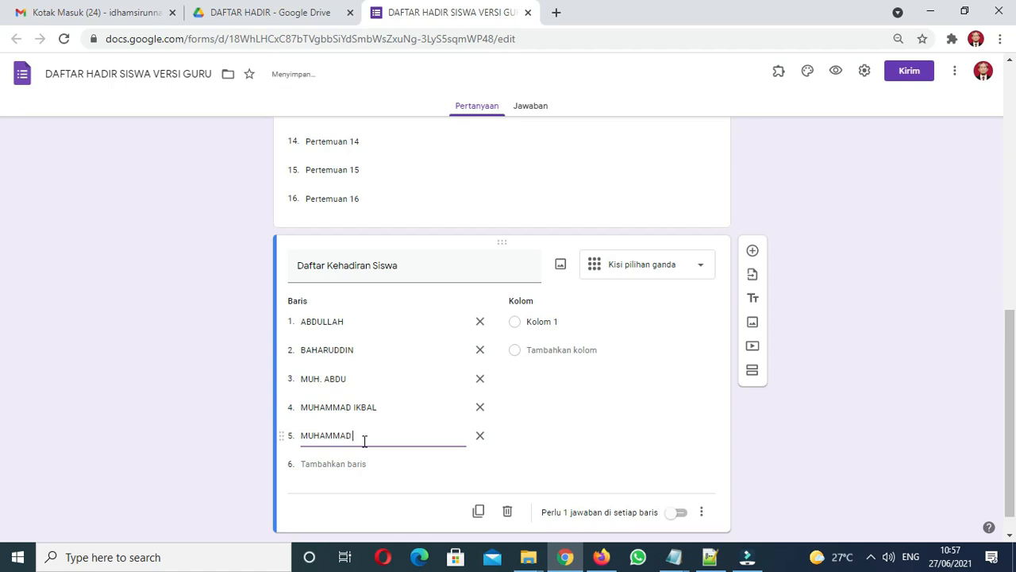
left_click(352, 463)
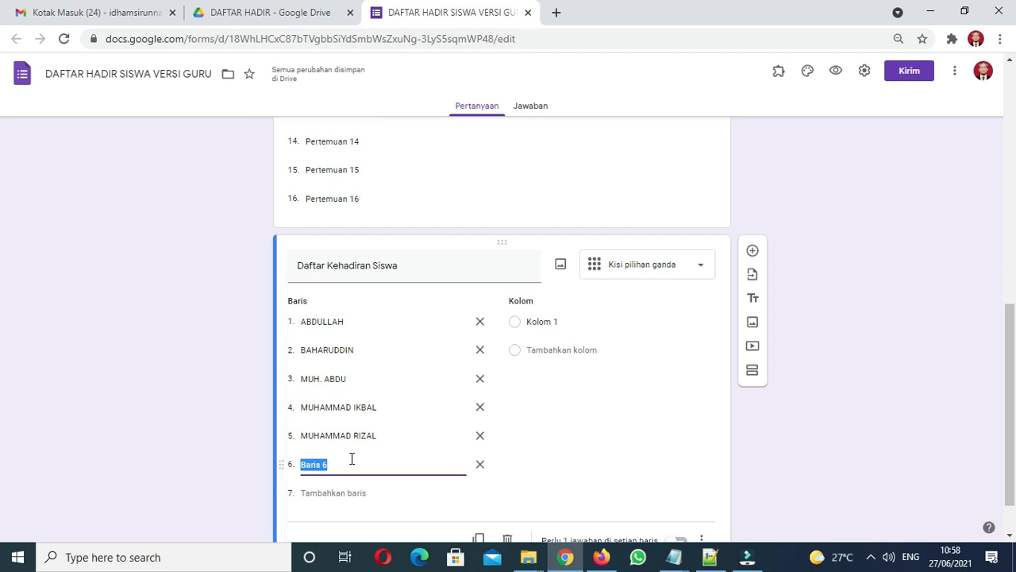
type("OPUNG")
left_click(345, 492)
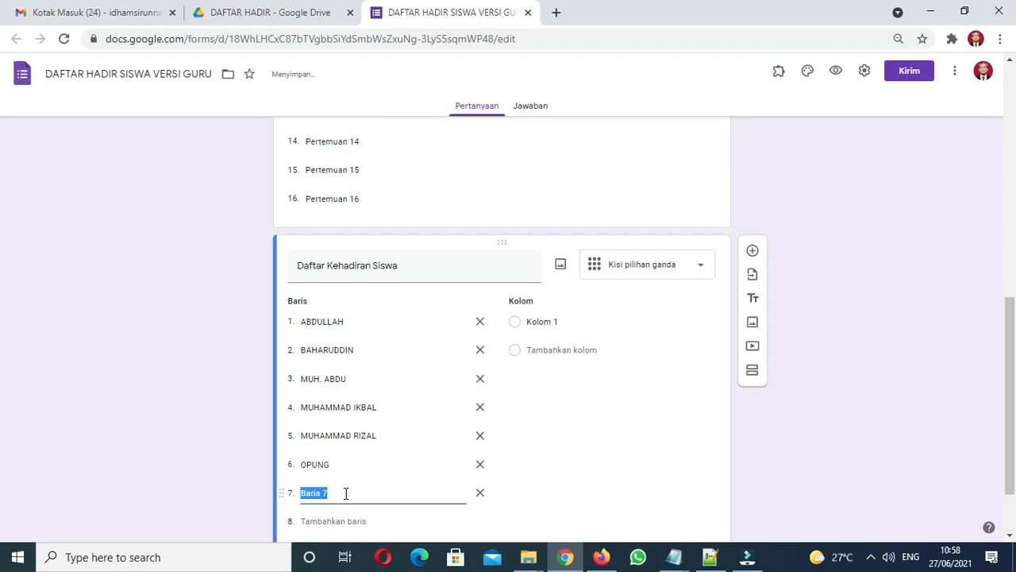
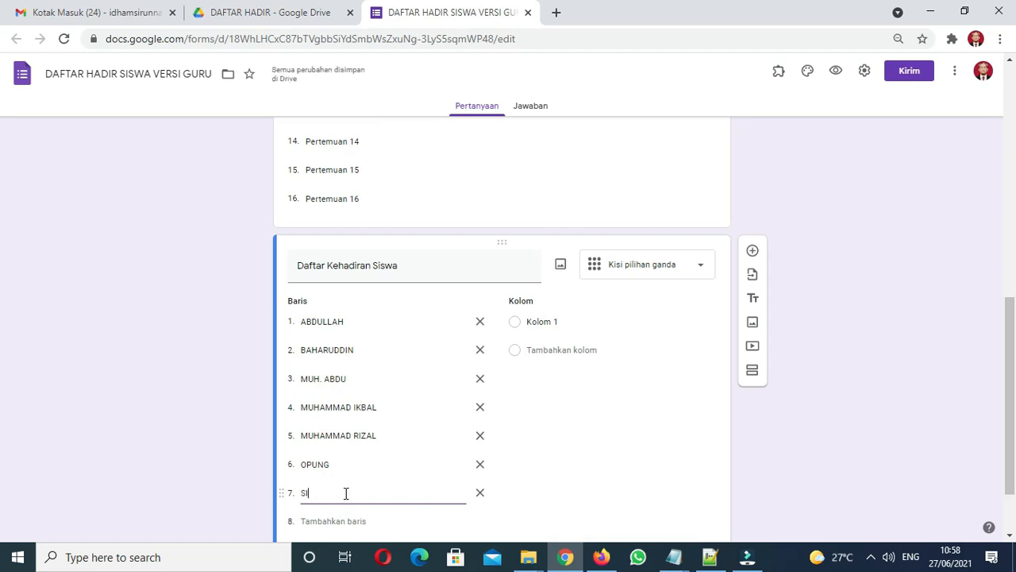
left_click(356, 521)
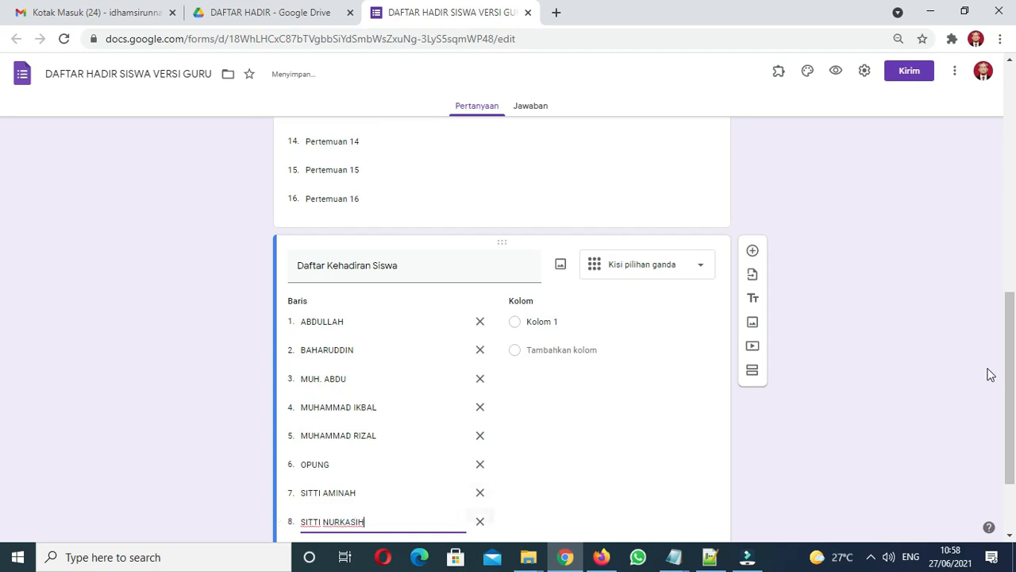
left_click_drag(1012, 373, 1012, 451)
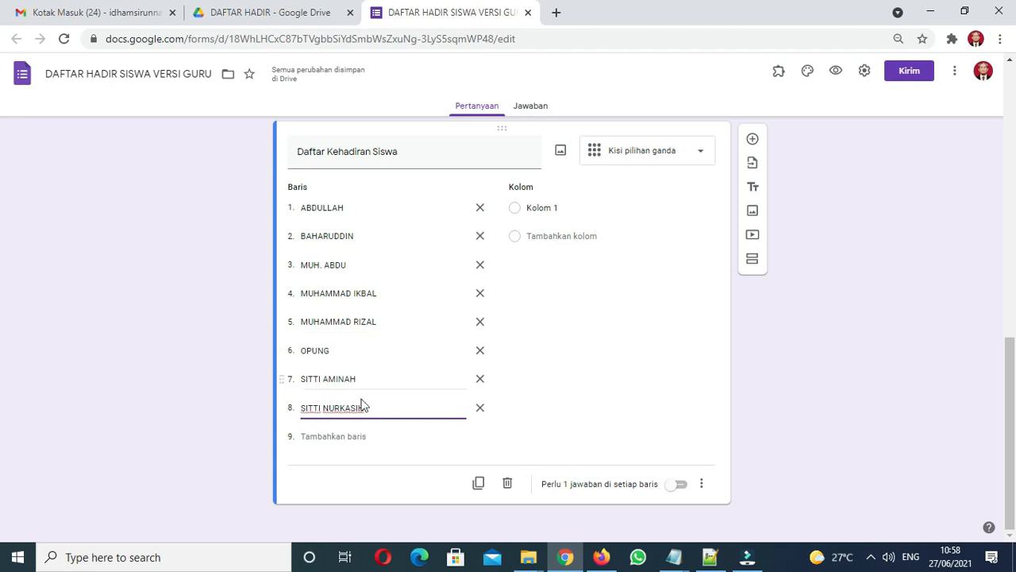
left_click(558, 209)
Step: Name the grid's answer columns HADIR, IZIN, SAKIT and ALPA
type("HADIR")
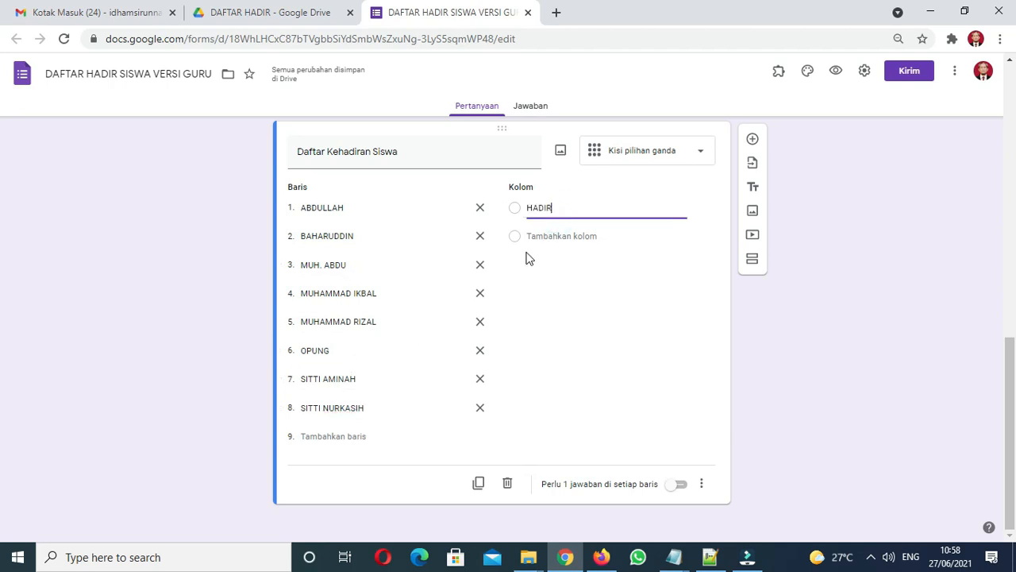
left_click(558, 235)
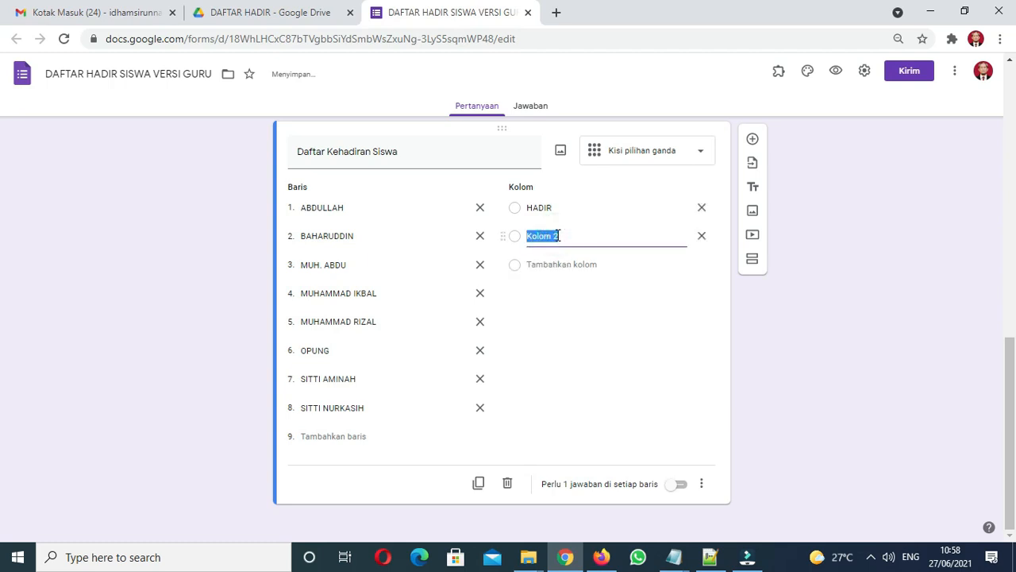
type("IZIN")
left_click(555, 264)
type("SAKIT")
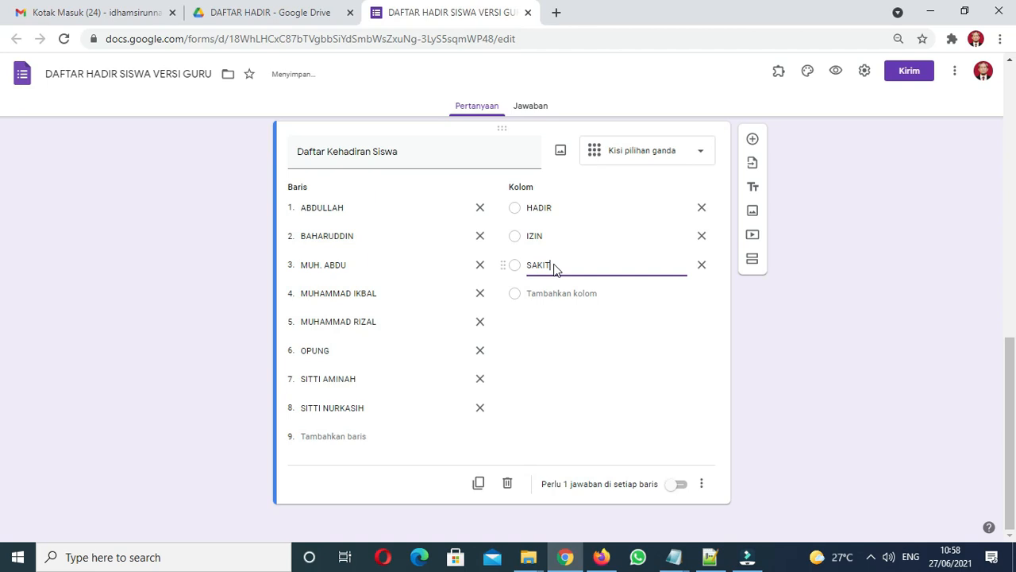
left_click(558, 291)
type("ALPA")
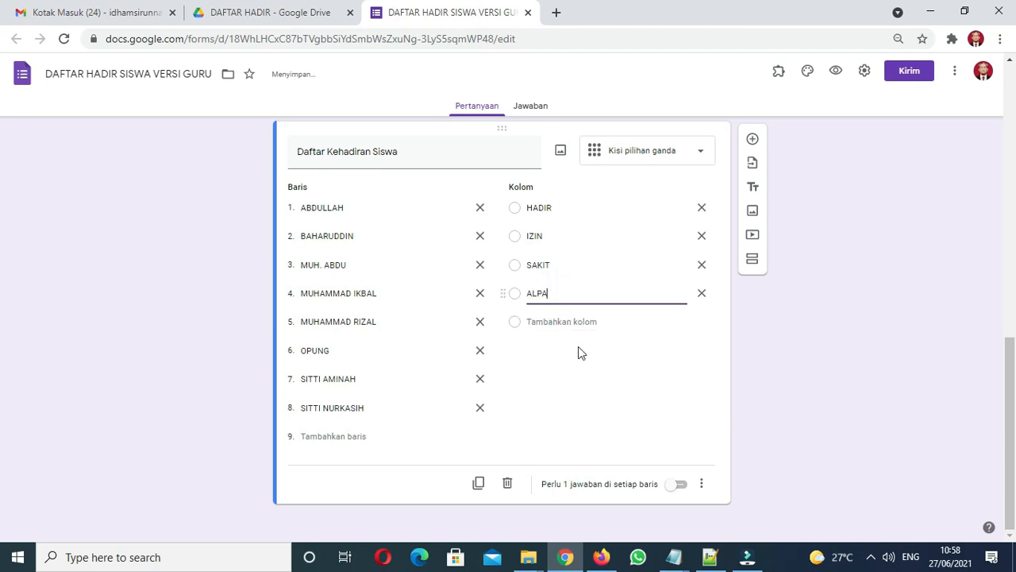
Step: Require one answer in every row, then add a new question below the grid
left_click(682, 487)
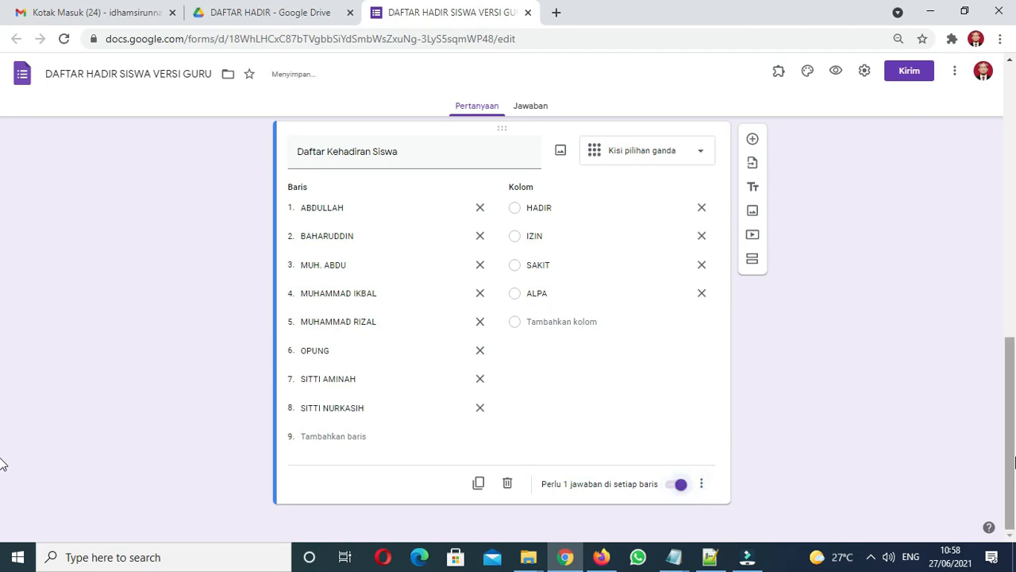
scroll(3, 429, "up", 1)
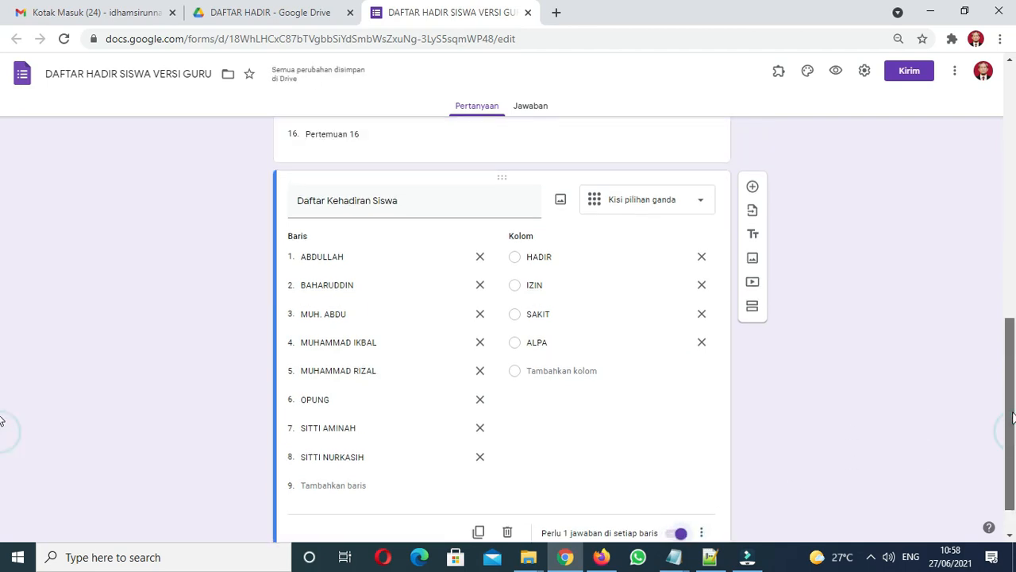
triple_click(406, 199)
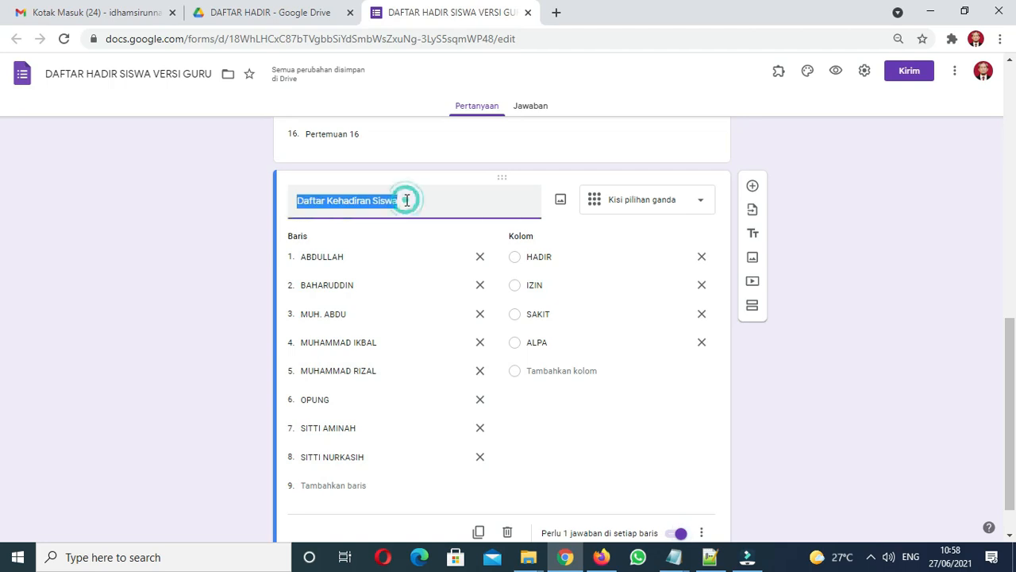
left_click(753, 187)
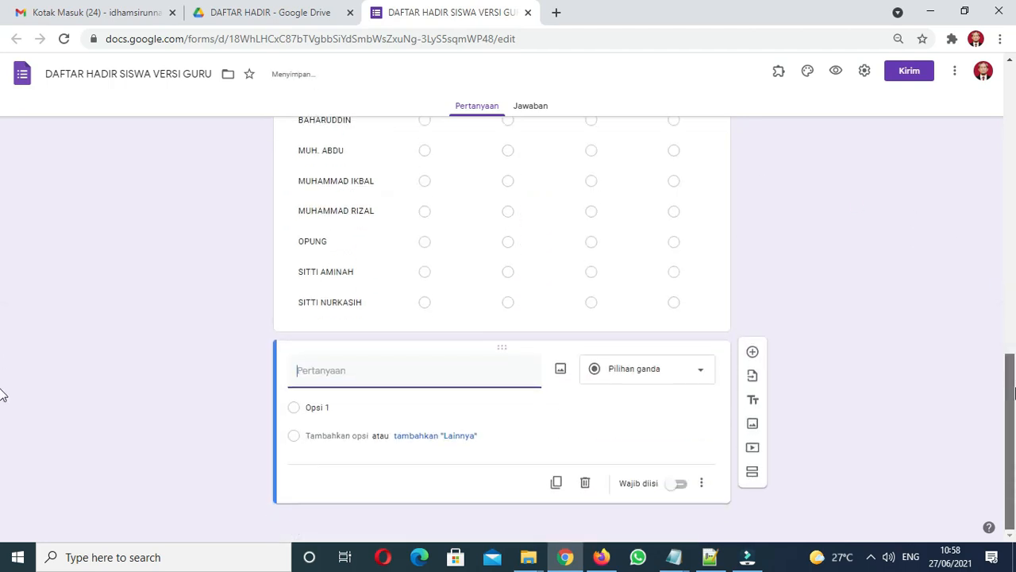
Step: Title the new question CATATAN HARIAN and make it required
type("CATATAN H")
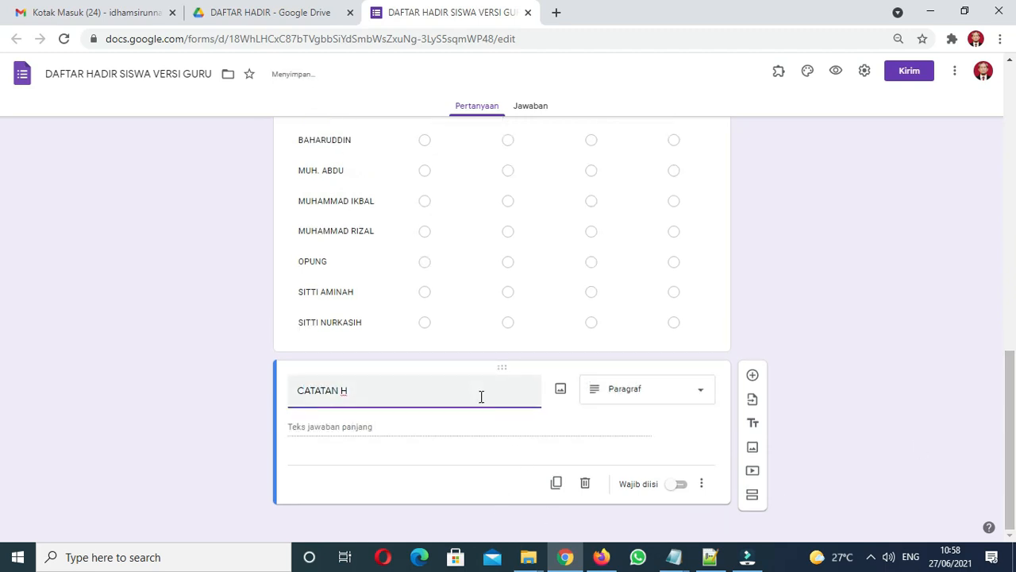
type("ARIAN")
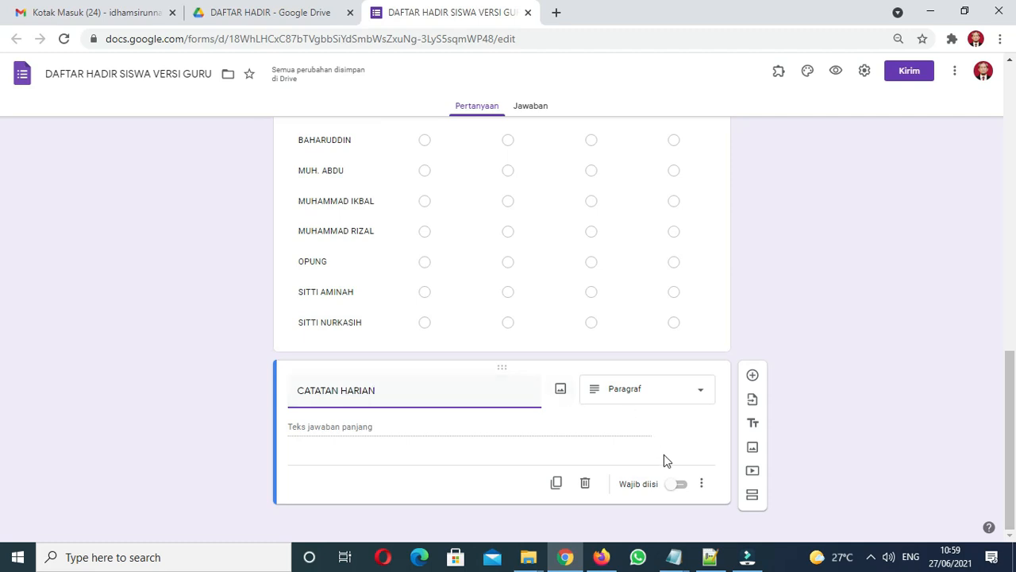
left_click(681, 486)
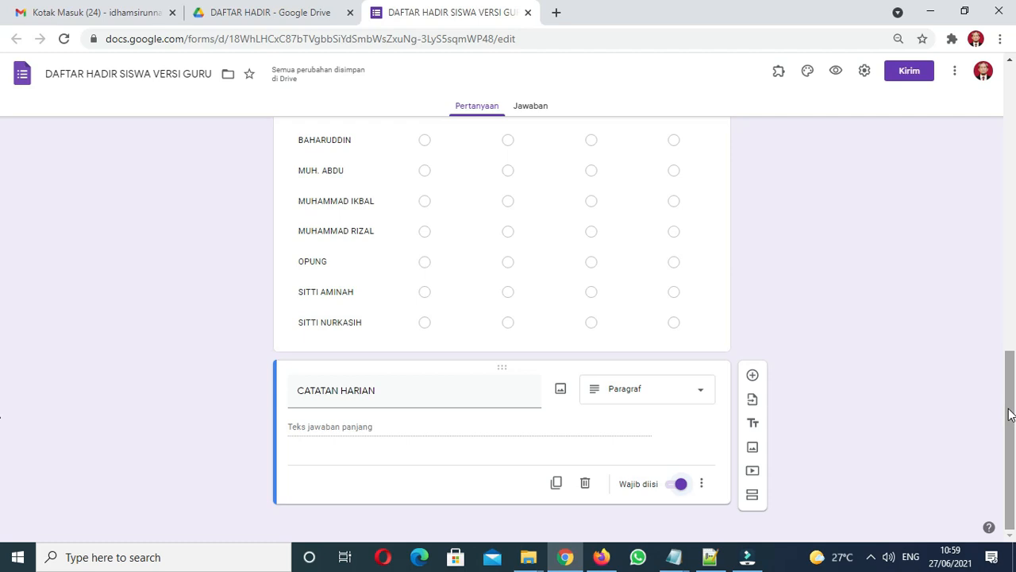
left_click_drag(1009, 413, 990, 438)
left_click(653, 390)
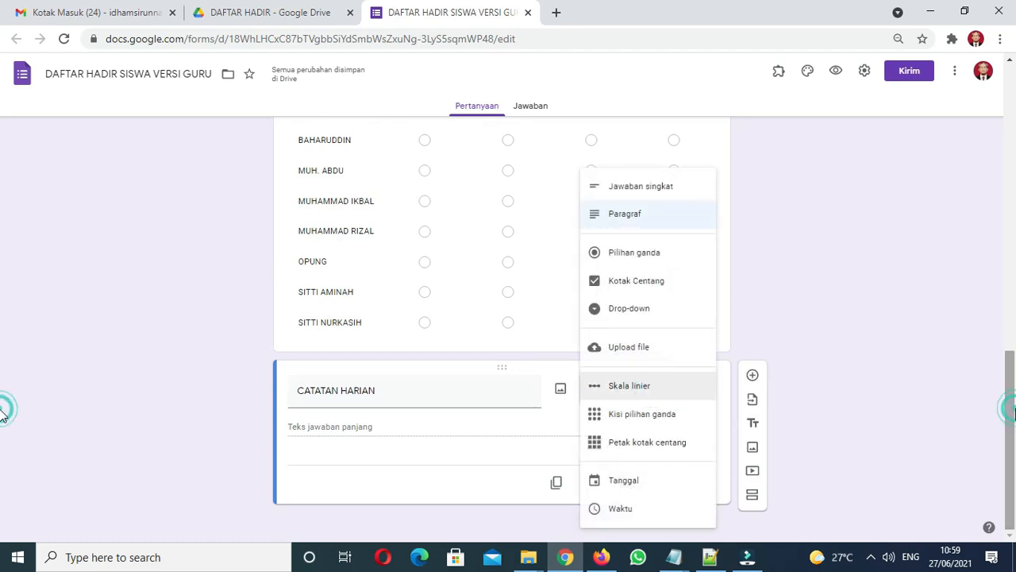
left_click_drag(1008, 409, 1009, 347)
left_click(968, 369)
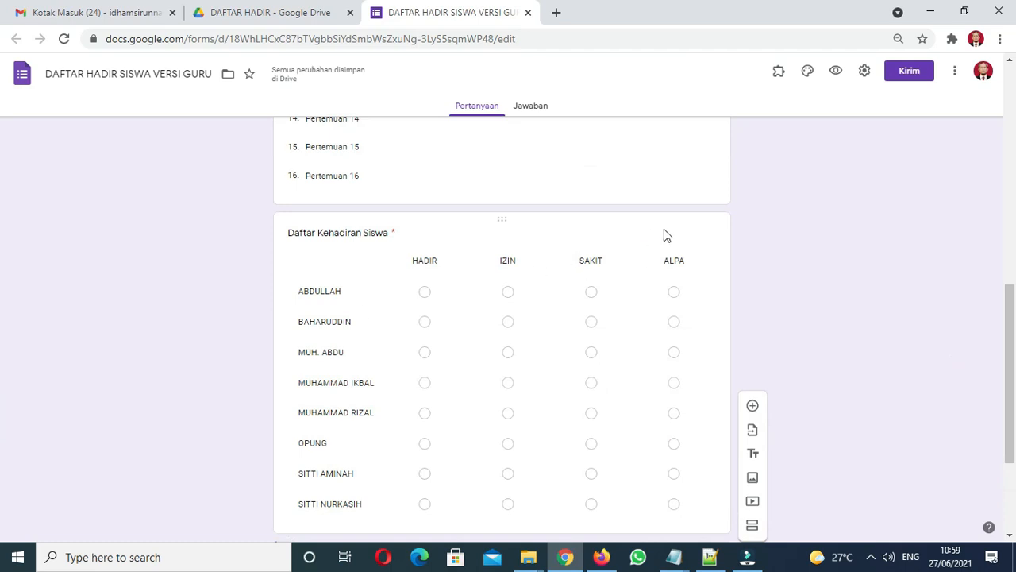
Step: Confirm the attendance grid keeps its grid type, then preview the form
left_click(354, 220)
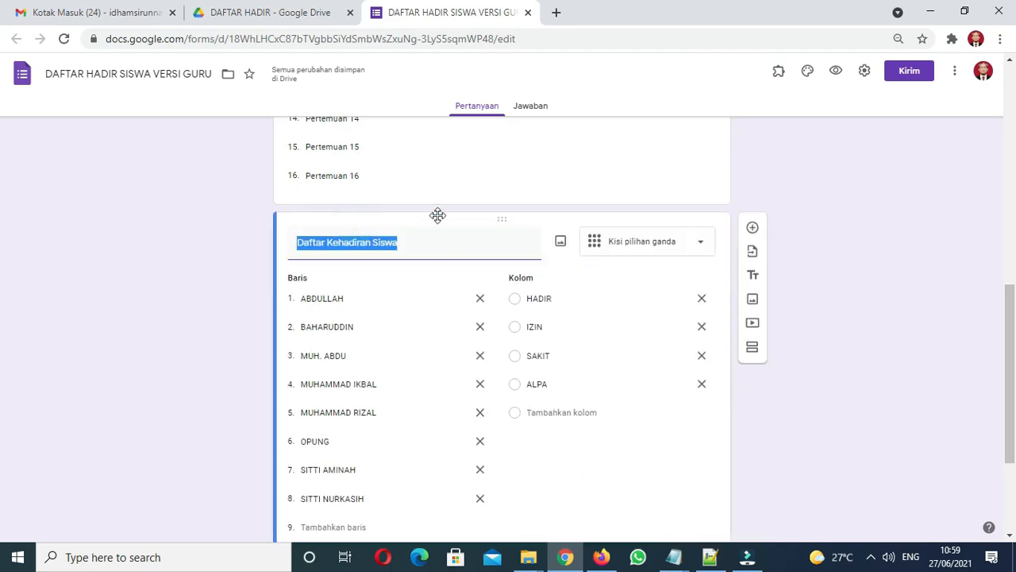
left_click(665, 248)
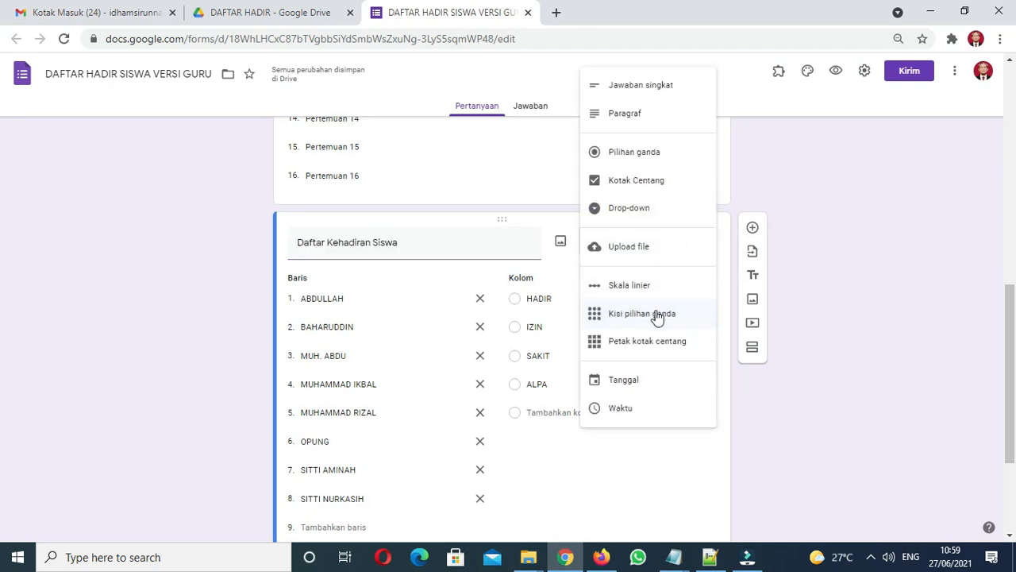
left_click(837, 329)
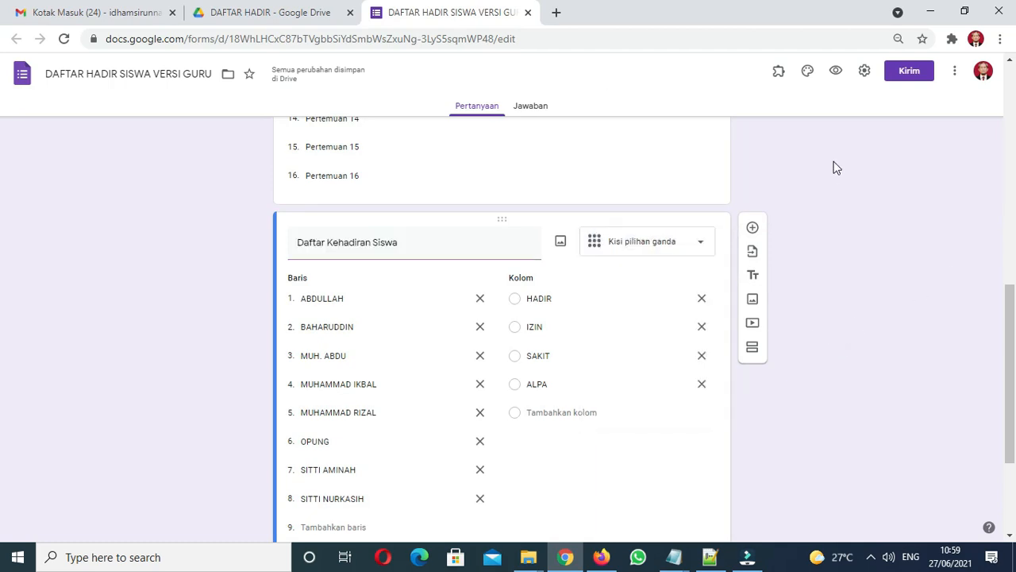
left_click(835, 78)
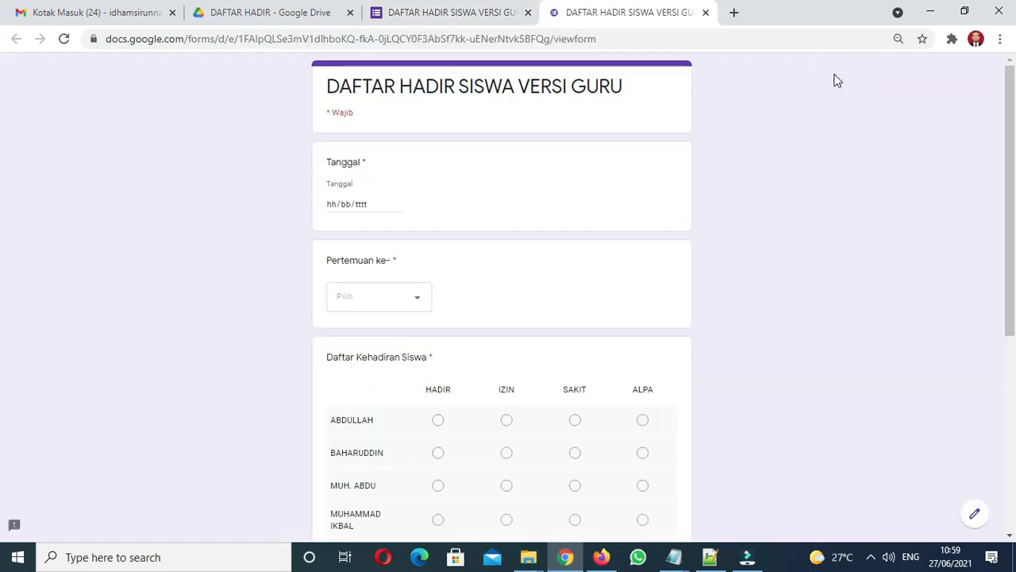
Step: In the preview, enter date 27/06/2021 and choose Pertemuan 1
left_click(397, 204)
left_click(342, 330)
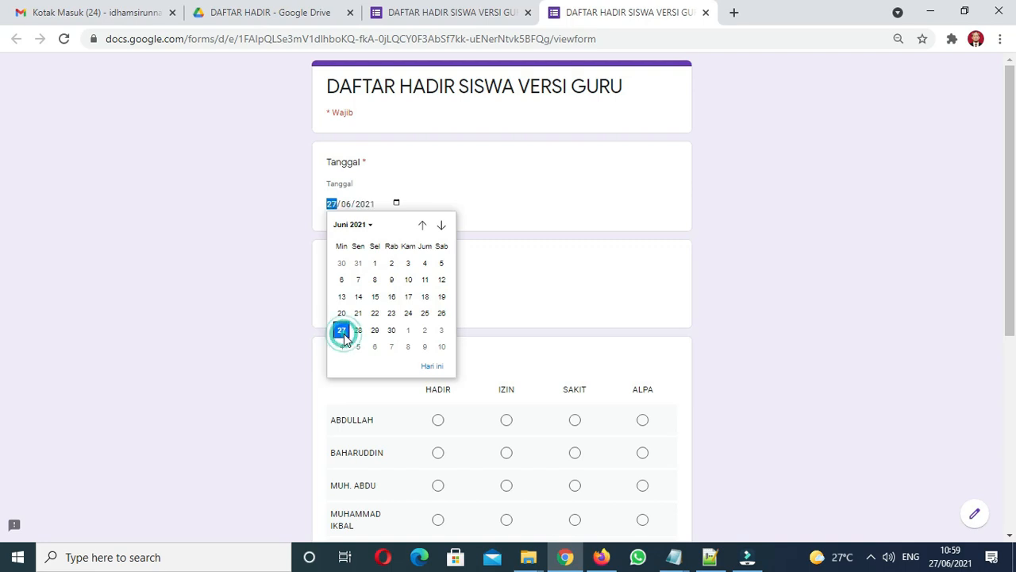
left_click(359, 294)
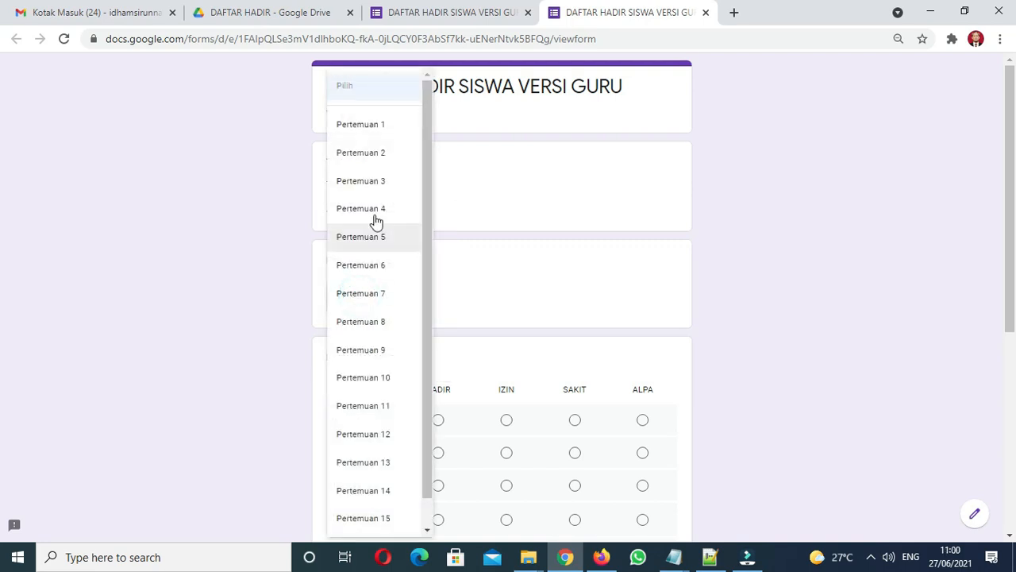
left_click(371, 134)
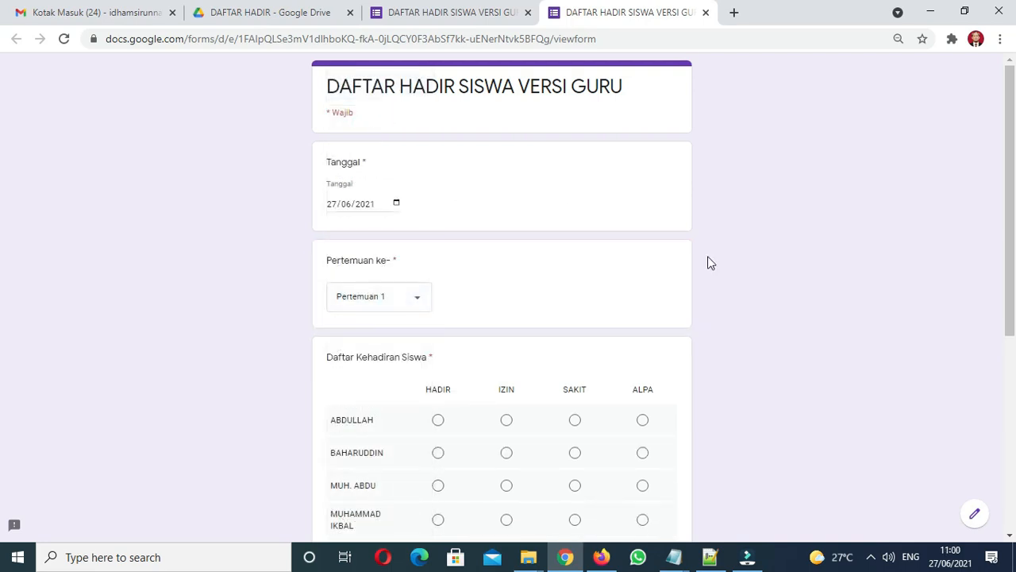
Step: Mark the eight students: HADIR for most, IZIN for the fifth, ALPA for the sixth
left_click_drag(1009, 236, 989, 357)
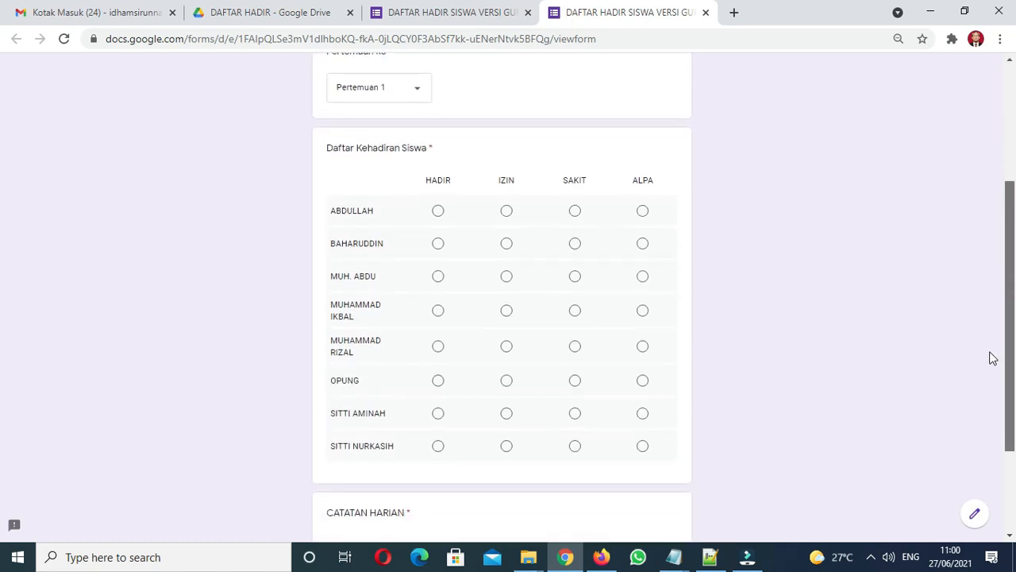
left_click(438, 219)
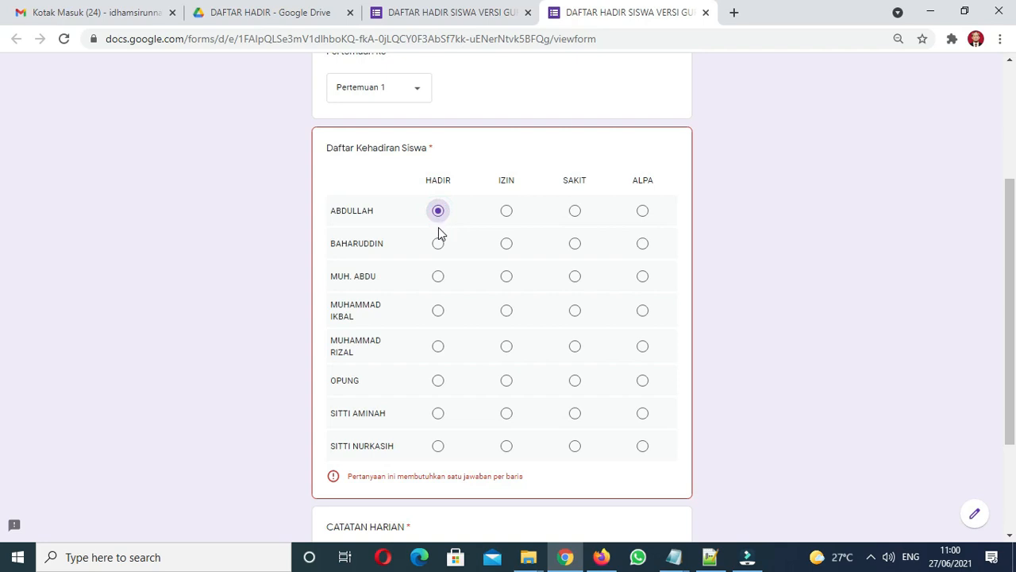
left_click(438, 244)
left_click(438, 278)
left_click(439, 313)
left_click(507, 348)
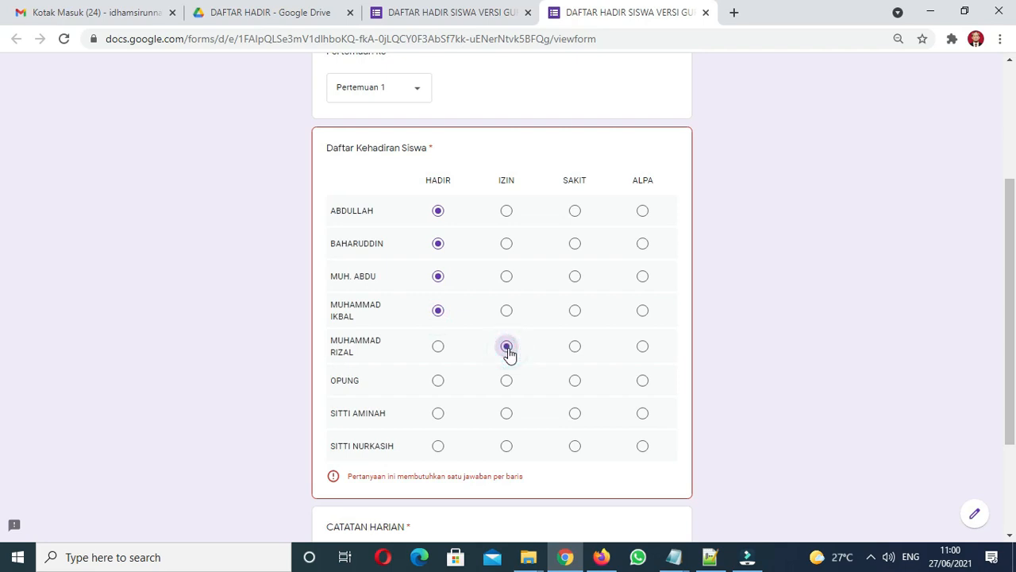
left_click(642, 388)
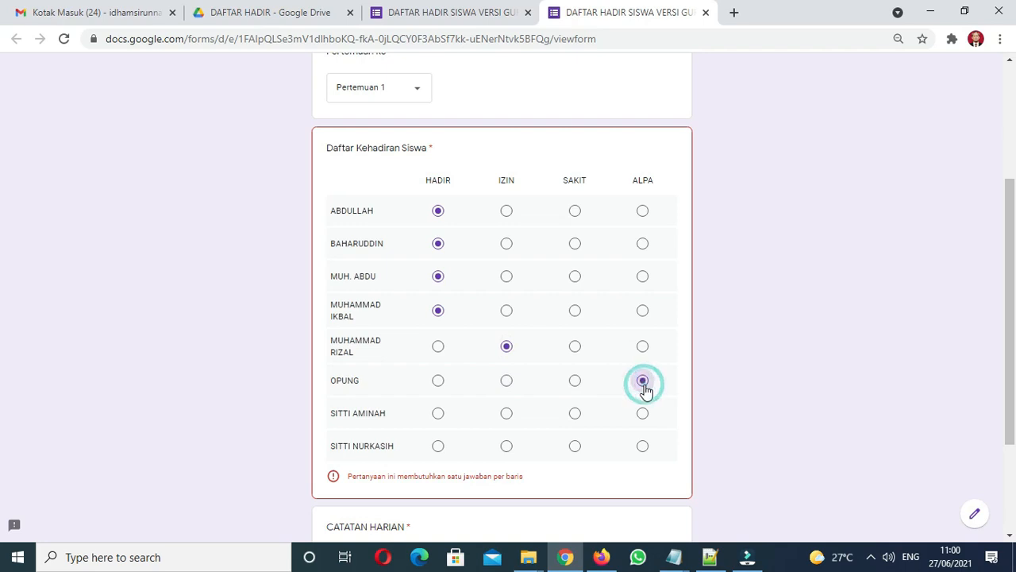
left_click(436, 421)
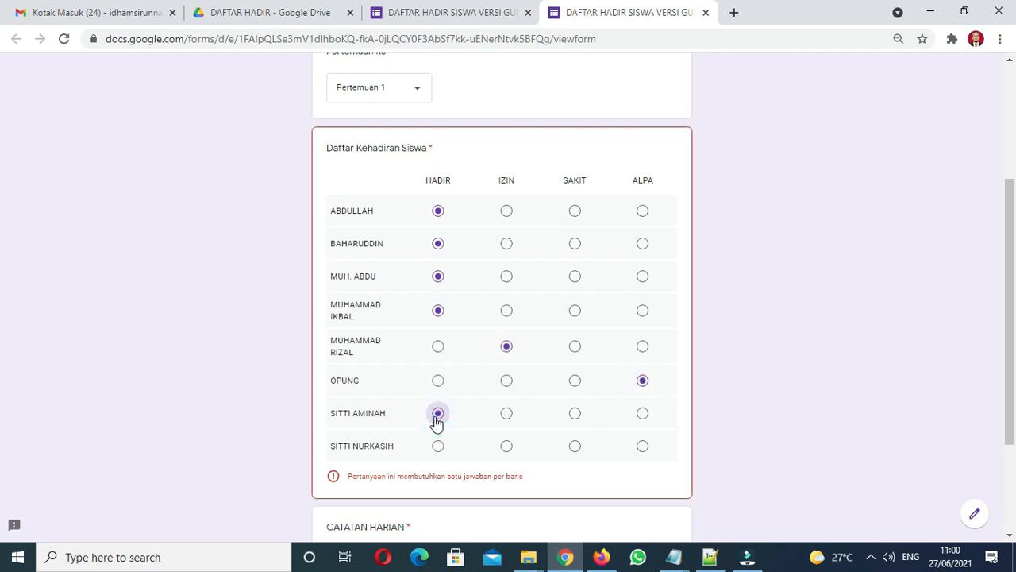
left_click(439, 446)
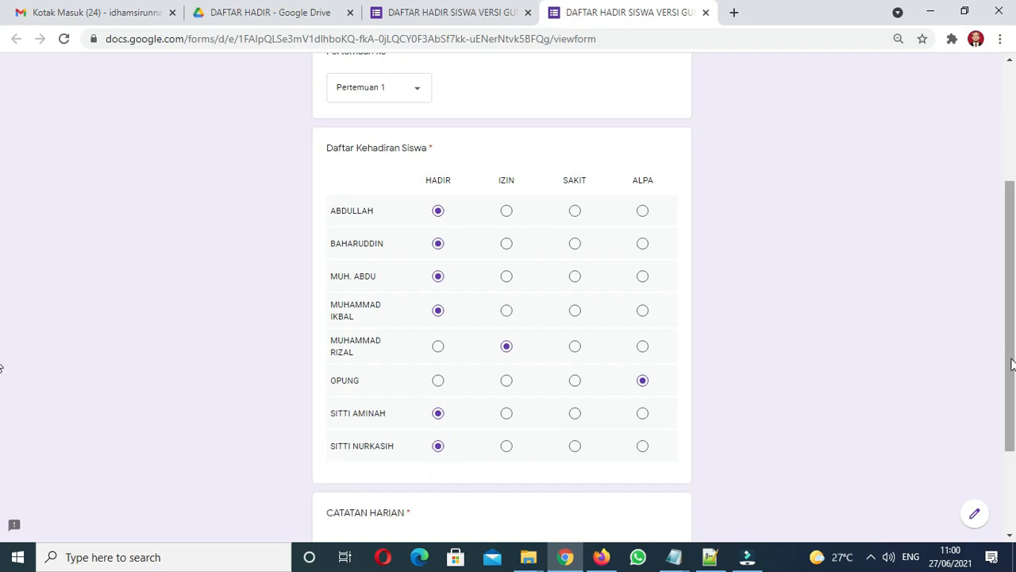
Step: Try the CATATAN HARIAN answer field, then close the preview tab
left_click_drag(1010, 364, 1010, 443)
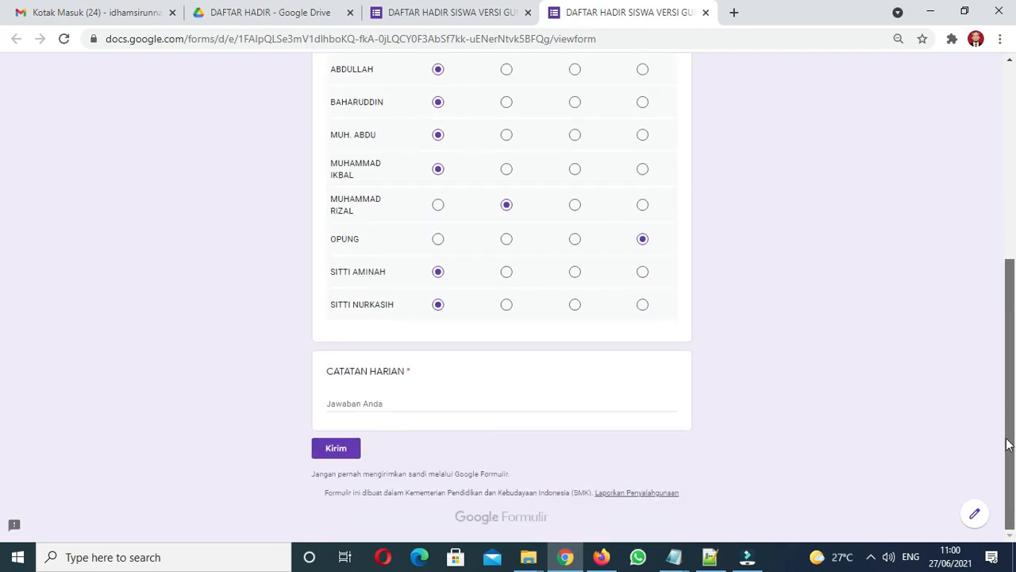
left_click(423, 403)
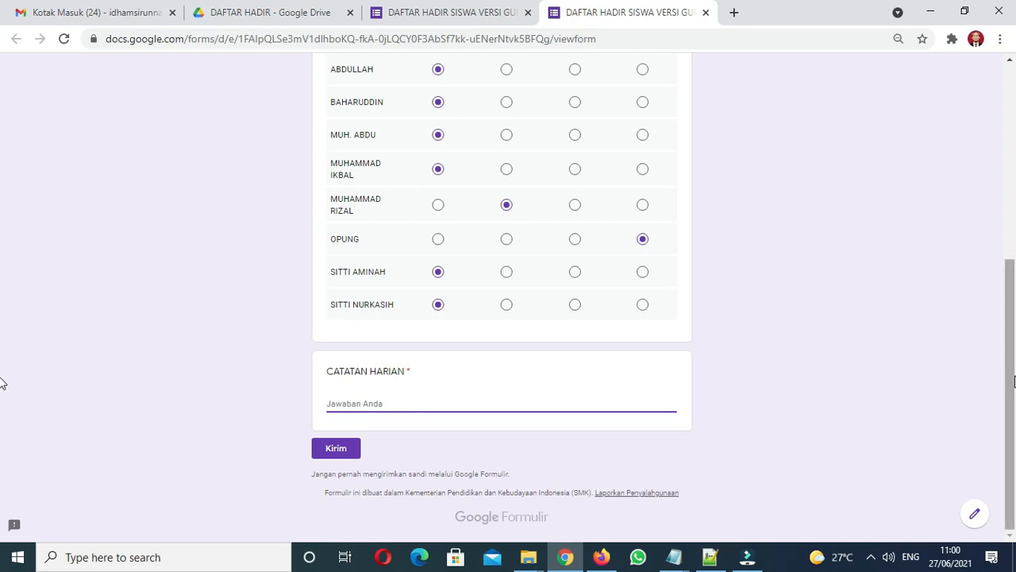
left_click_drag(1013, 379, 1001, 169)
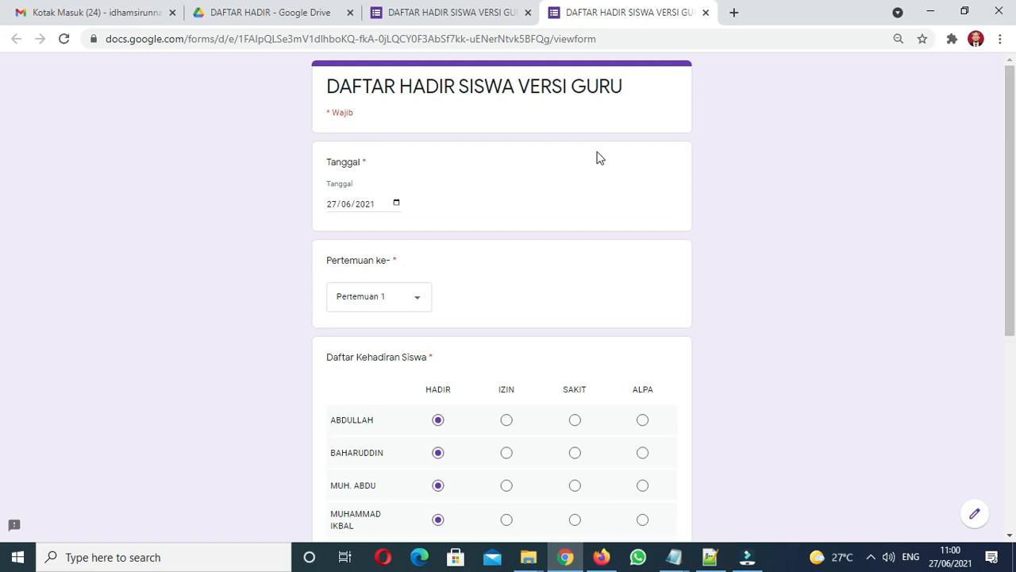
mouse_move(1010, 211)
left_mouse_down()
mouse_move(958, 395)
mouse_move(996, 288)
mouse_move(994, 205)
left_mouse_up()
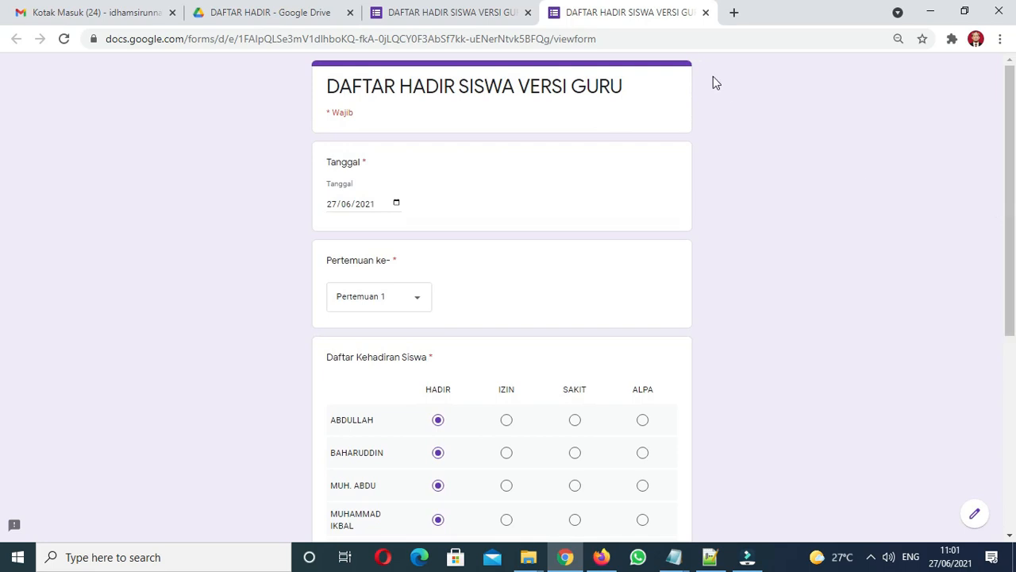
left_click(704, 13)
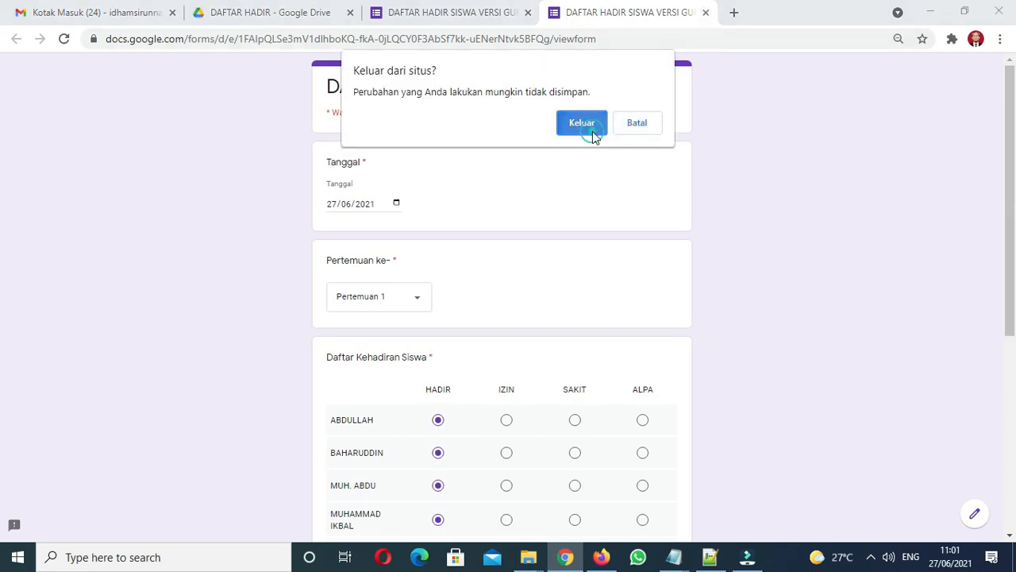
Step: Leave the preview and look over the Tanggal, Pertemuan ke- and Daftar Kehadiran Siswa questions
left_click(592, 131)
left_click_drag(1001, 289, 1000, 108)
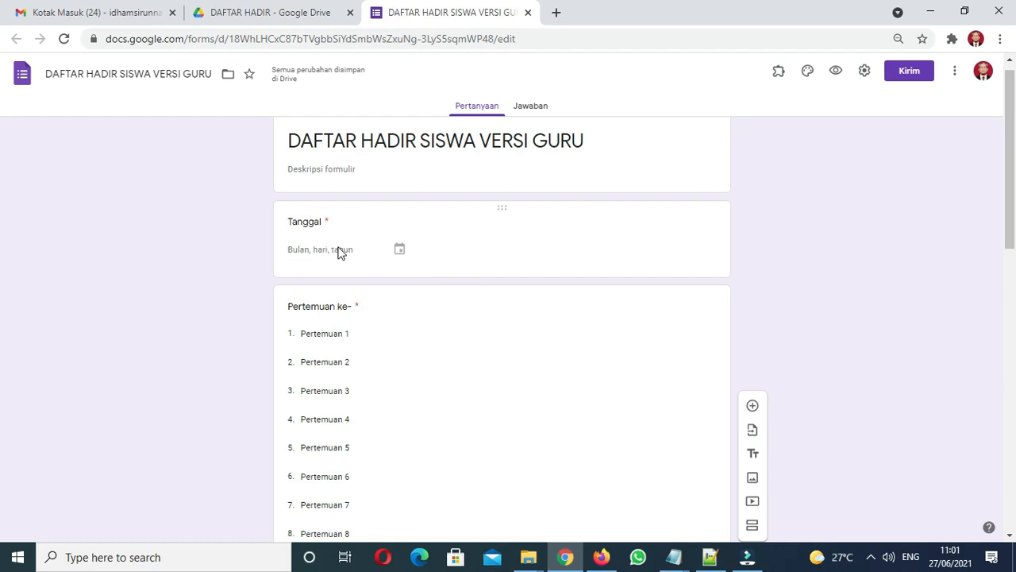
left_click(310, 223)
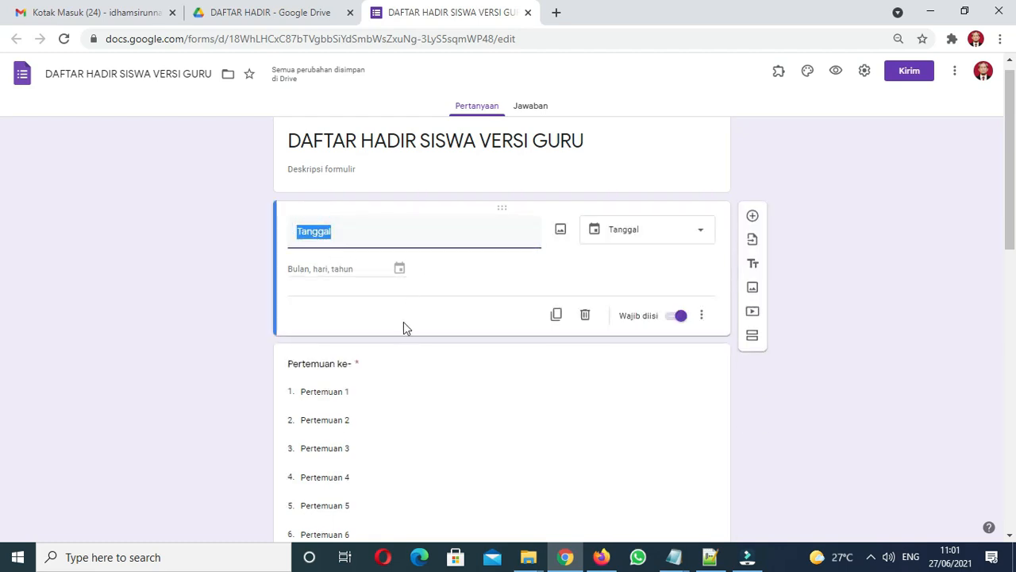
left_click(333, 367)
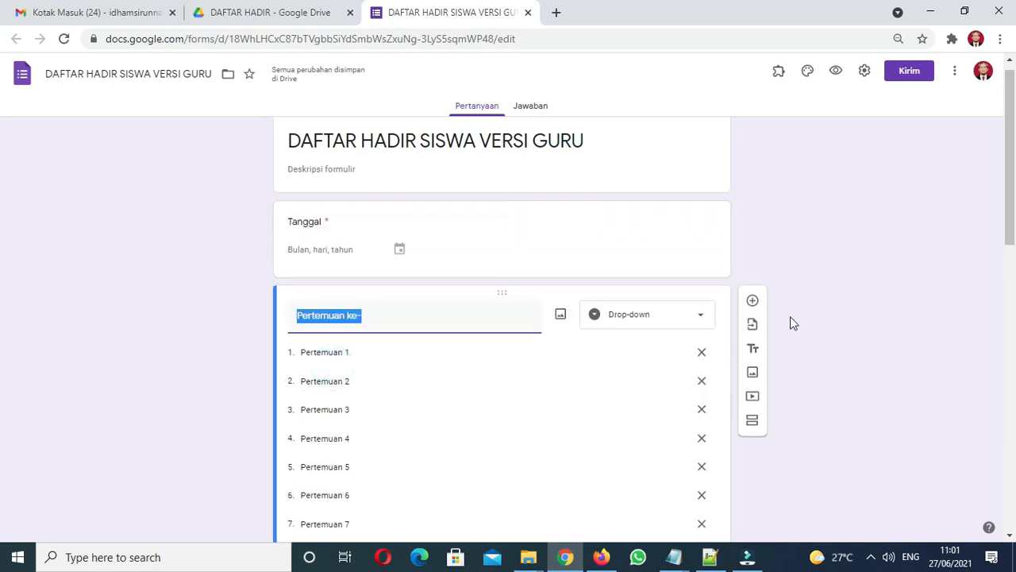
left_click_drag(1013, 226, 967, 437)
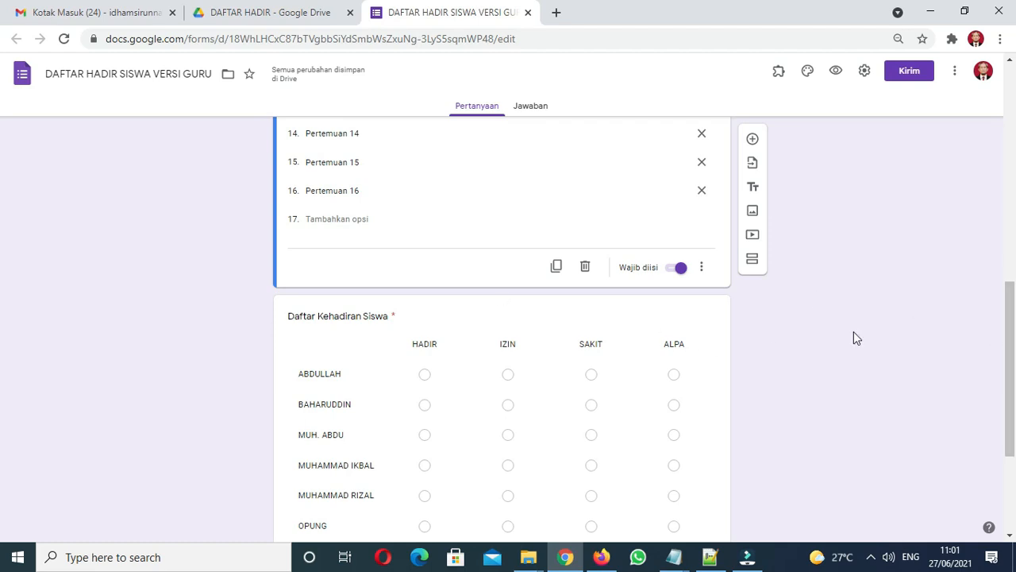
left_click(370, 318)
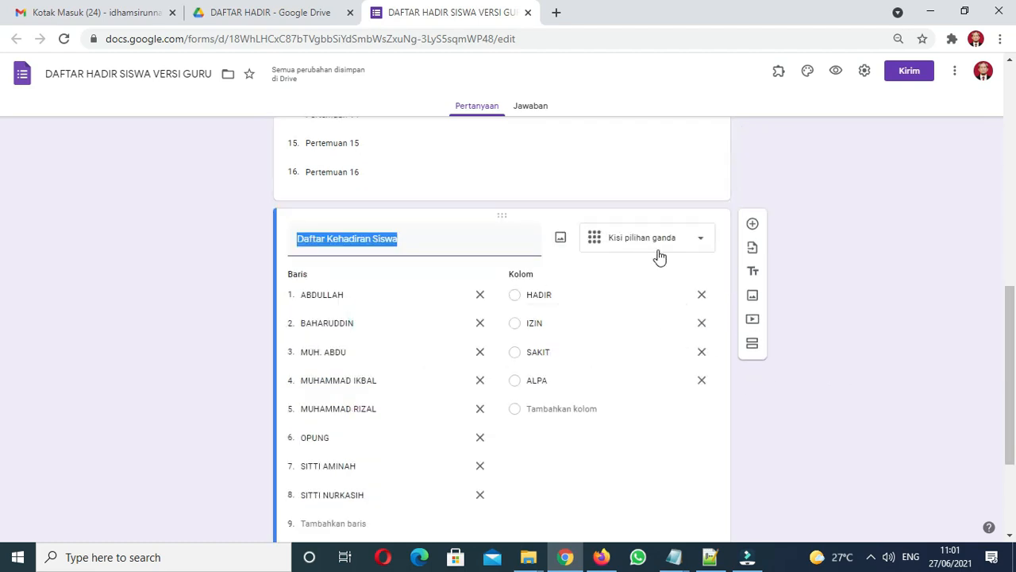
left_click_drag(1012, 344, 1012, 407)
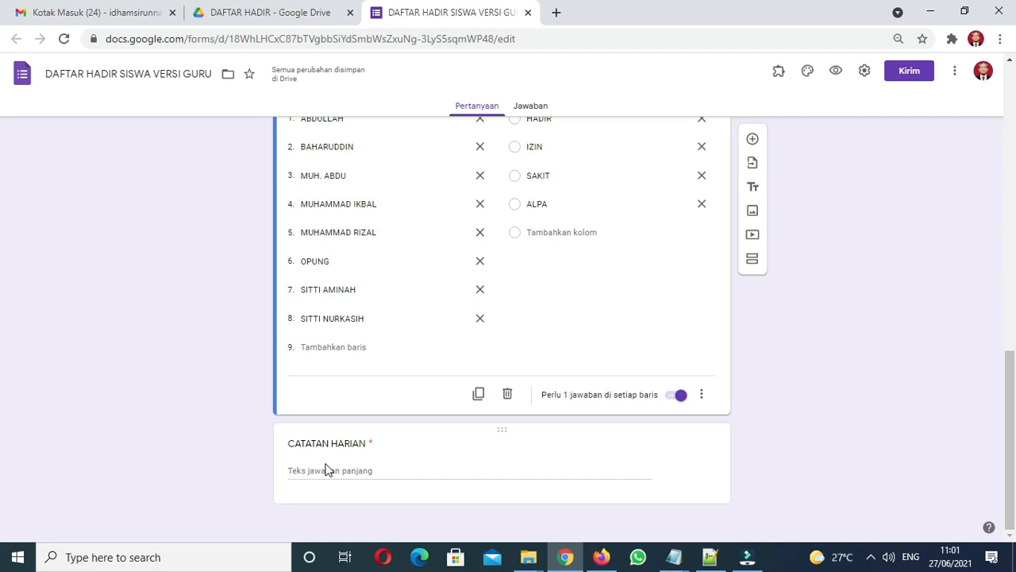
left_click_drag(1013, 435, 1013, 134)
Step: Insert the bookshelf image as the form's header
left_click(807, 77)
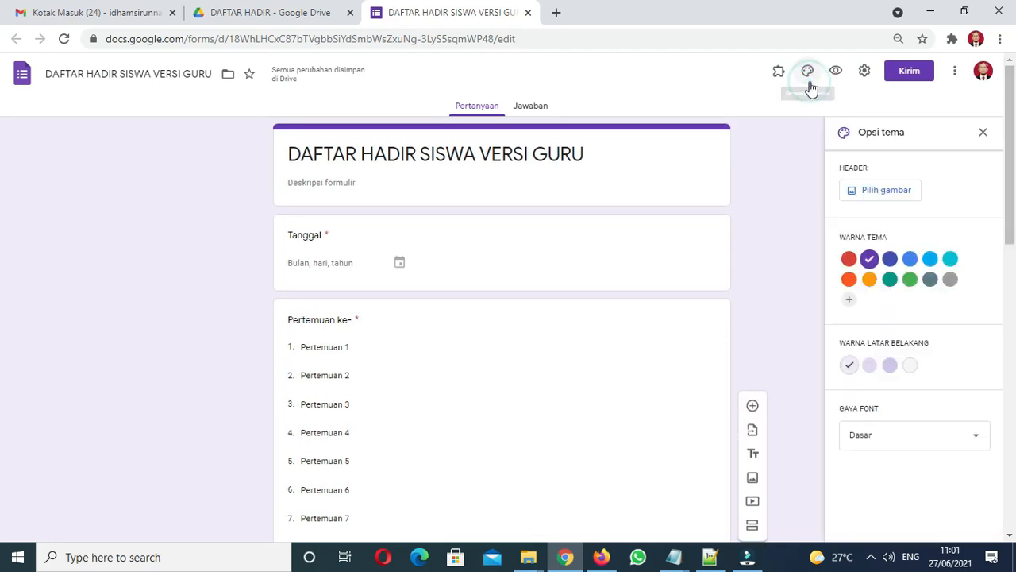
left_click(852, 193)
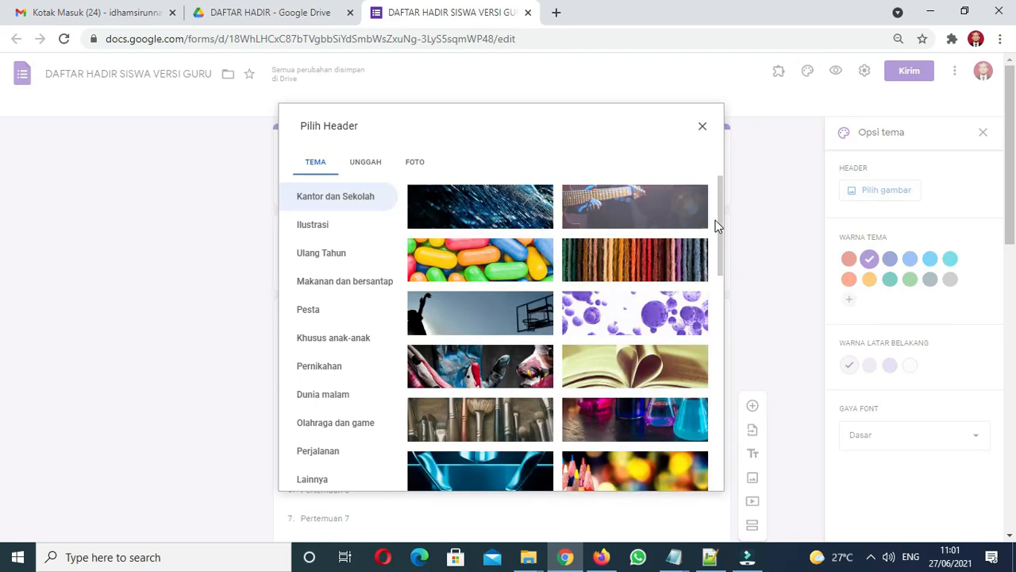
left_click_drag(720, 219, 703, 437)
left_click(509, 396)
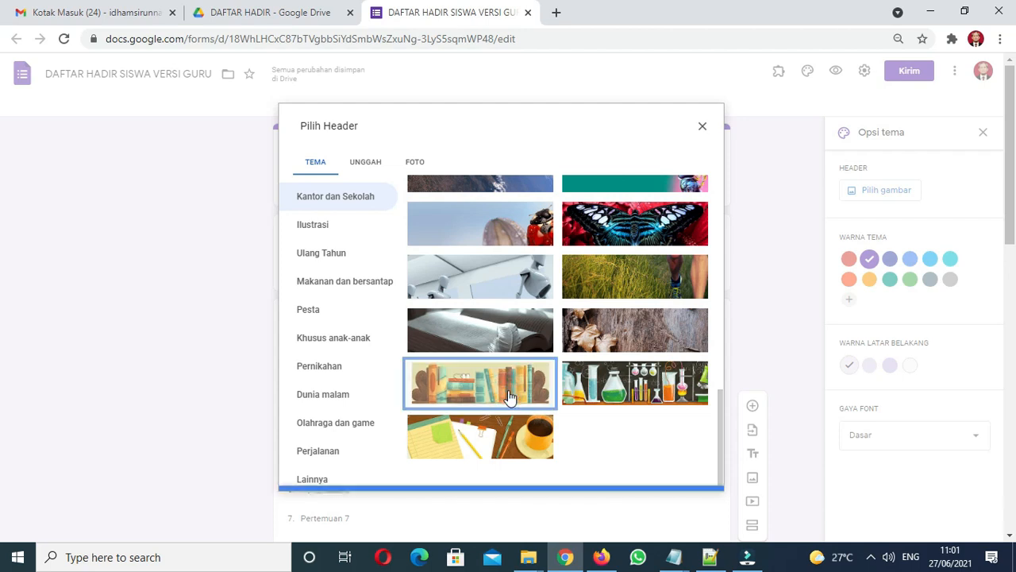
left_click(689, 476)
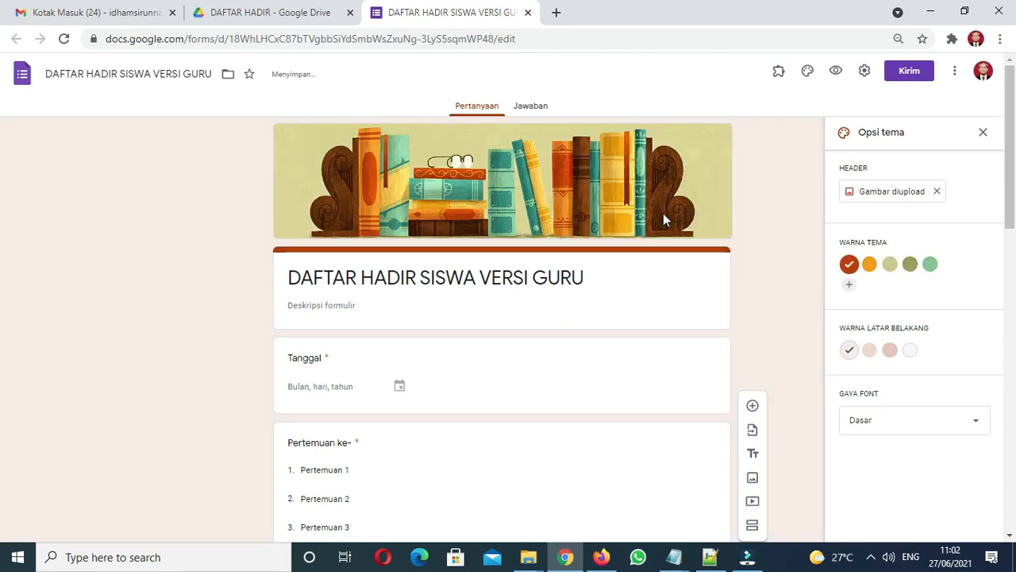
Step: Try the Formal font style, then switch back to Dasar
scroll(2, 202, "down", 1)
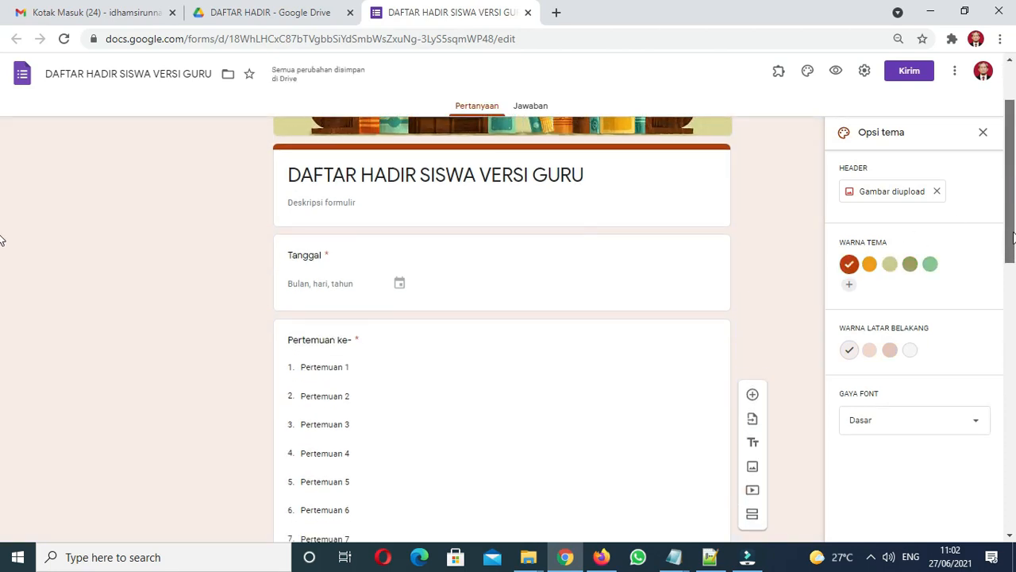
left_click(910, 414)
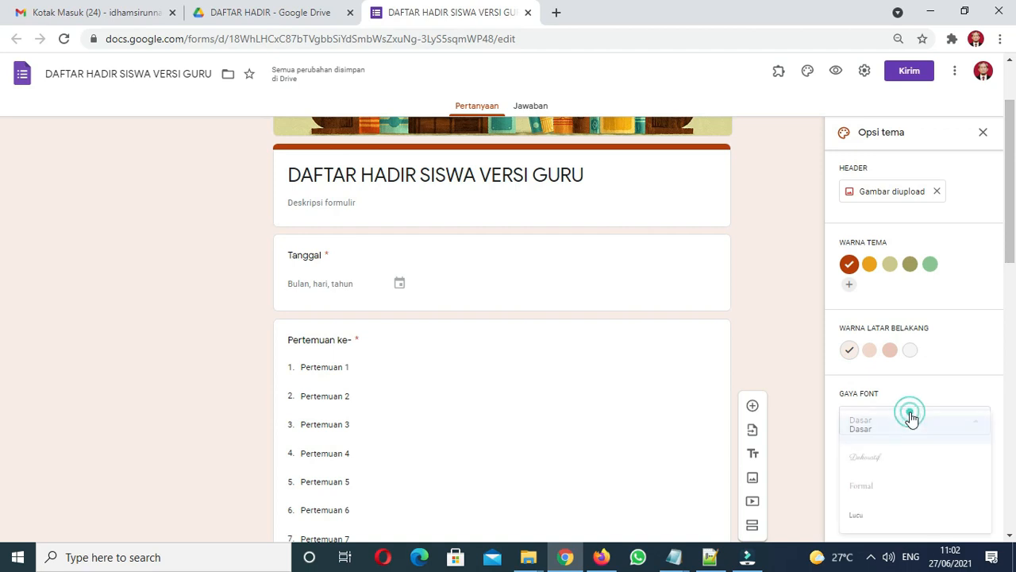
left_click(876, 487)
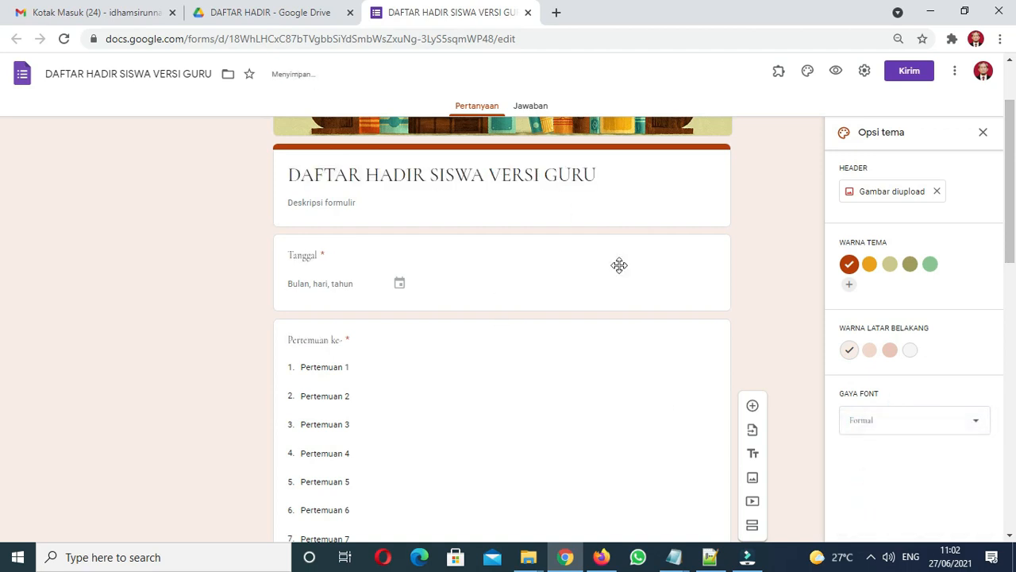
left_click(884, 428)
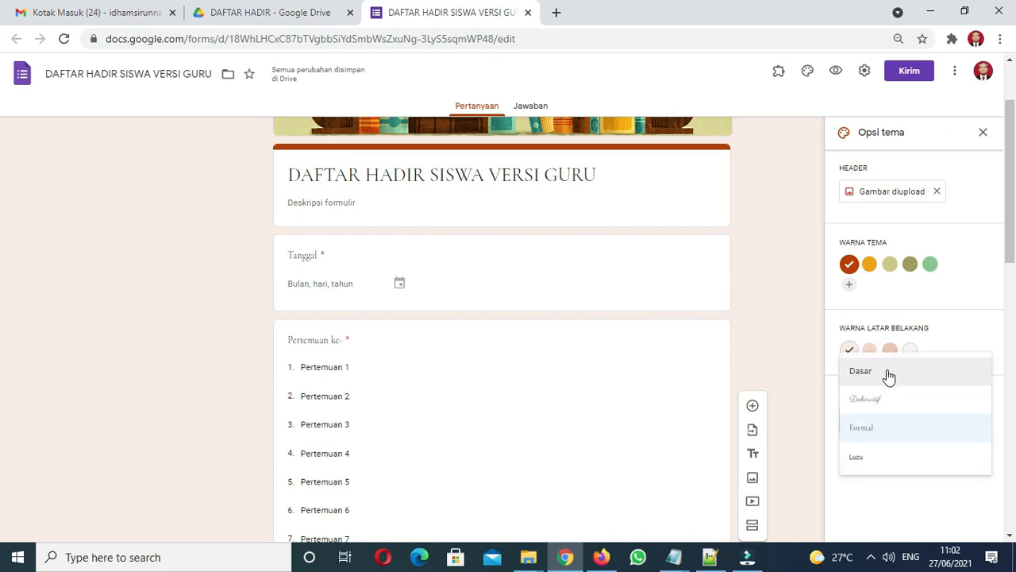
left_click(888, 371)
scroll(2, 254, "down", 3)
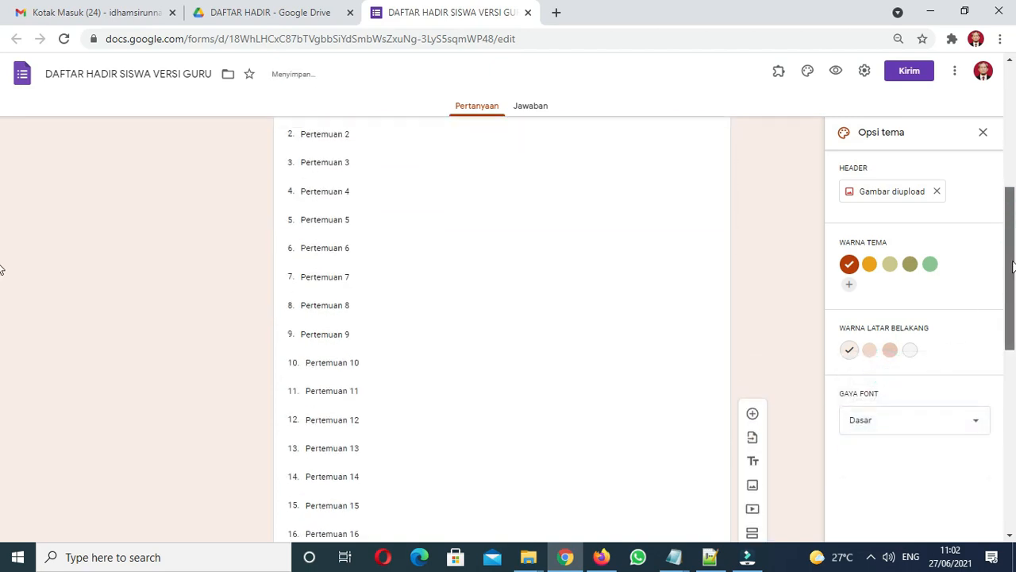
scroll(2, 159, "up", 5)
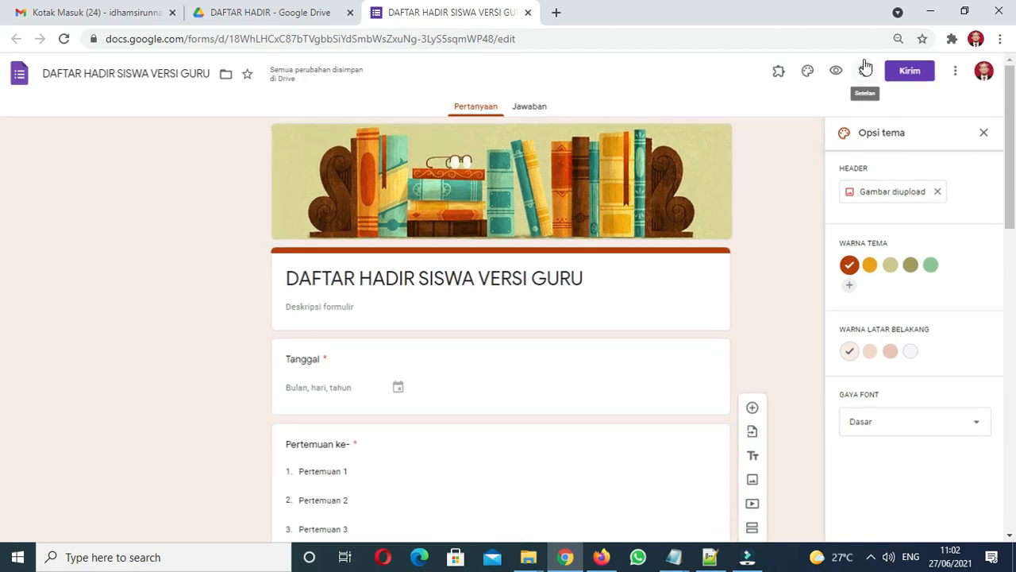
Step: Preview the themed form and scroll through it before closing the preview
left_click(834, 73)
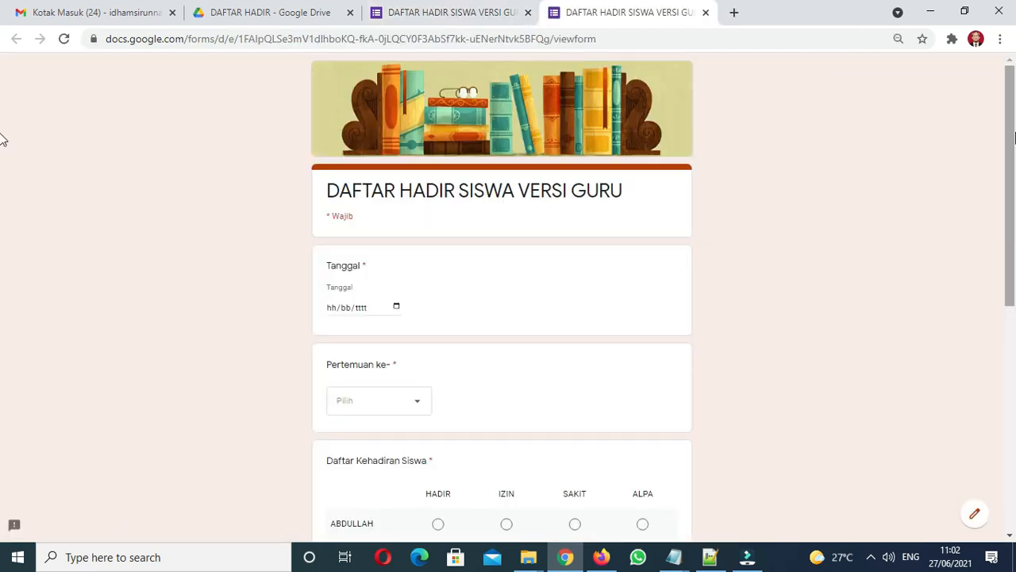
left_click_drag(1011, 186, 991, 454)
left_click_drag(1003, 352, 980, 77)
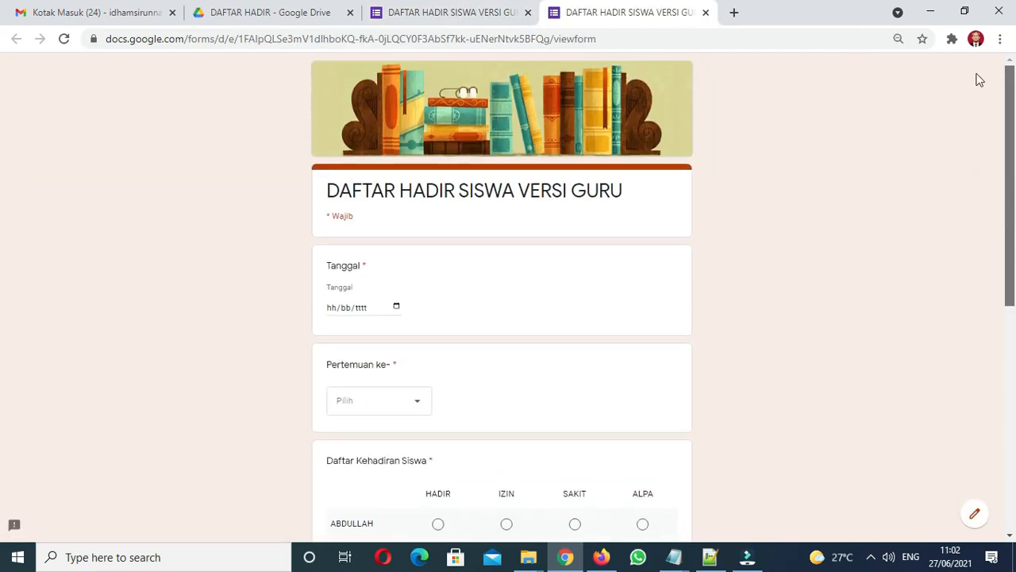
left_click(706, 13)
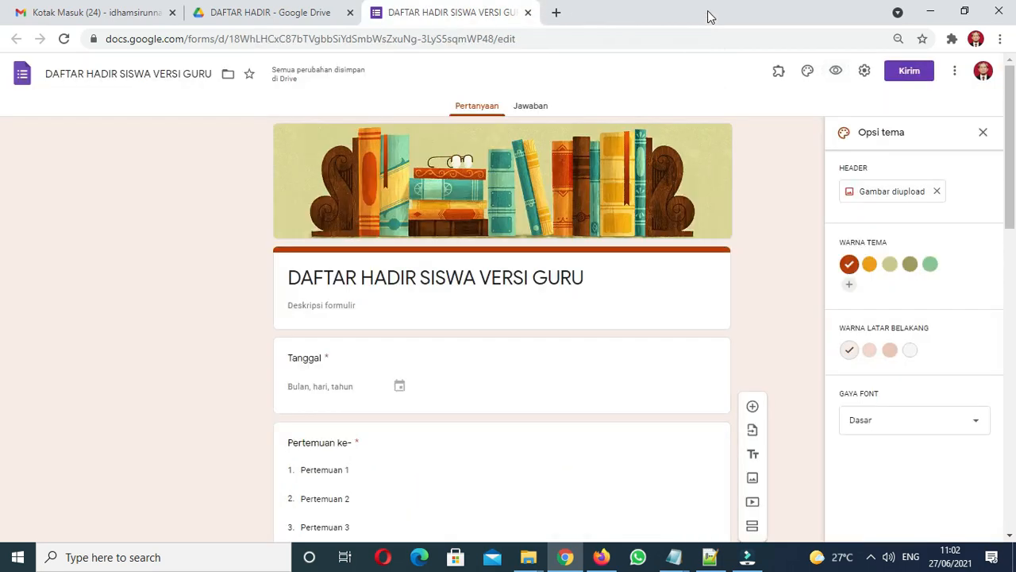
Step: Open the form's Setelan settings dialog
left_click(865, 72)
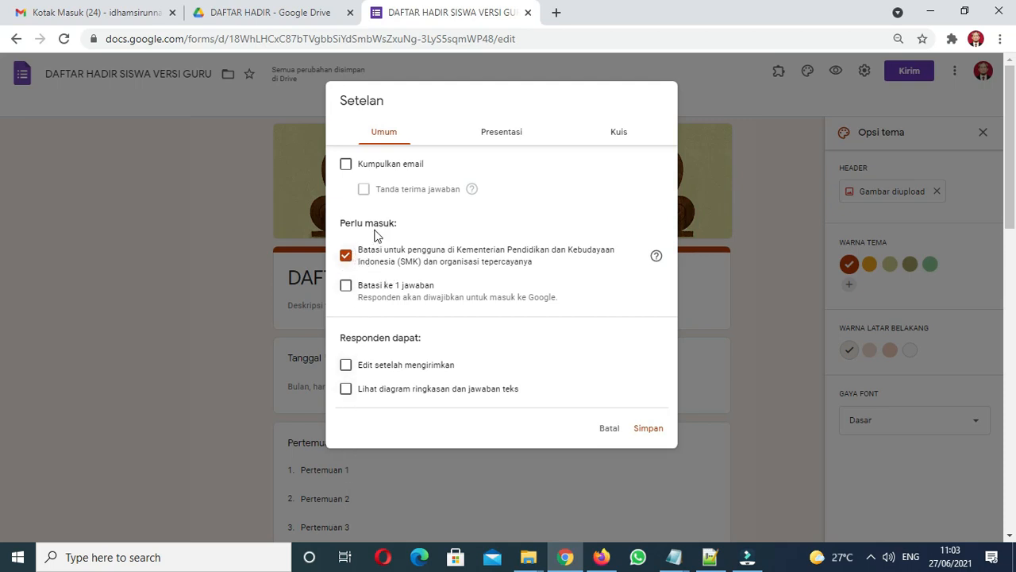
Step: Try editing the confirmation message in the presentation settings, then erase it
left_click(506, 137)
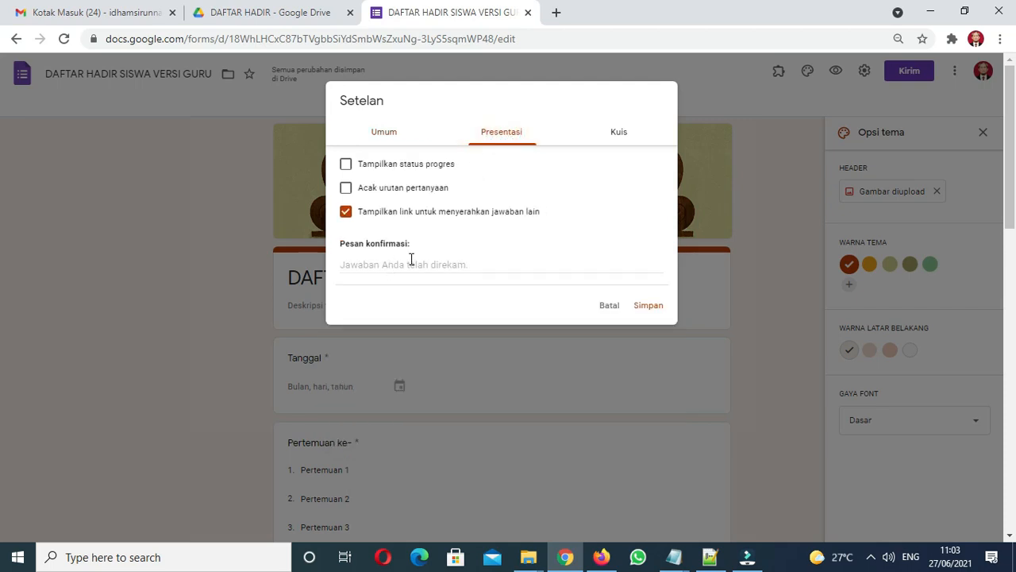
left_click(360, 261)
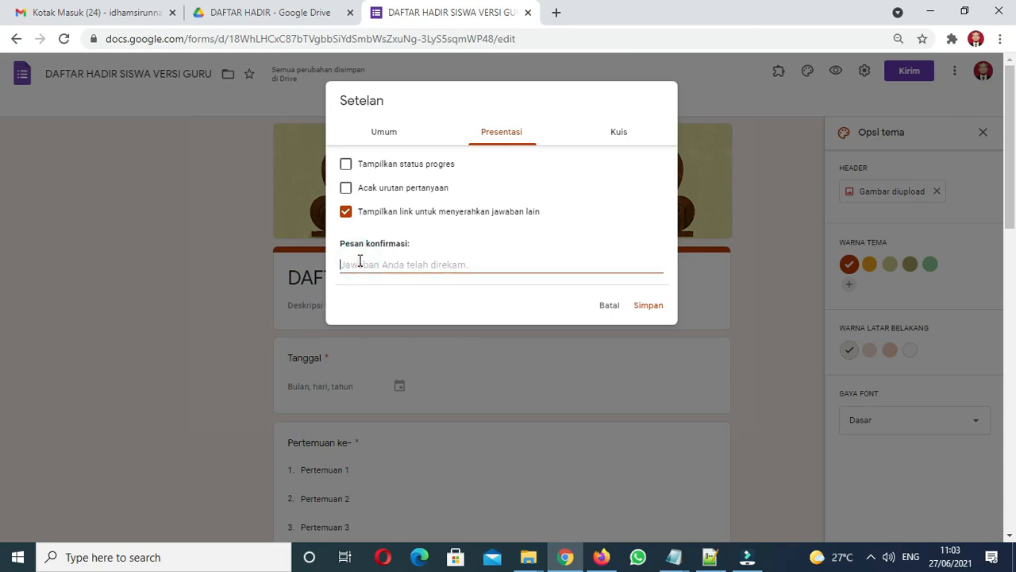
key("Caps_Lock")
type("ter")
key("Caps_Lock")
key("BackSpace")
key("BackSpace")
key("BackSpace")
type("DA")
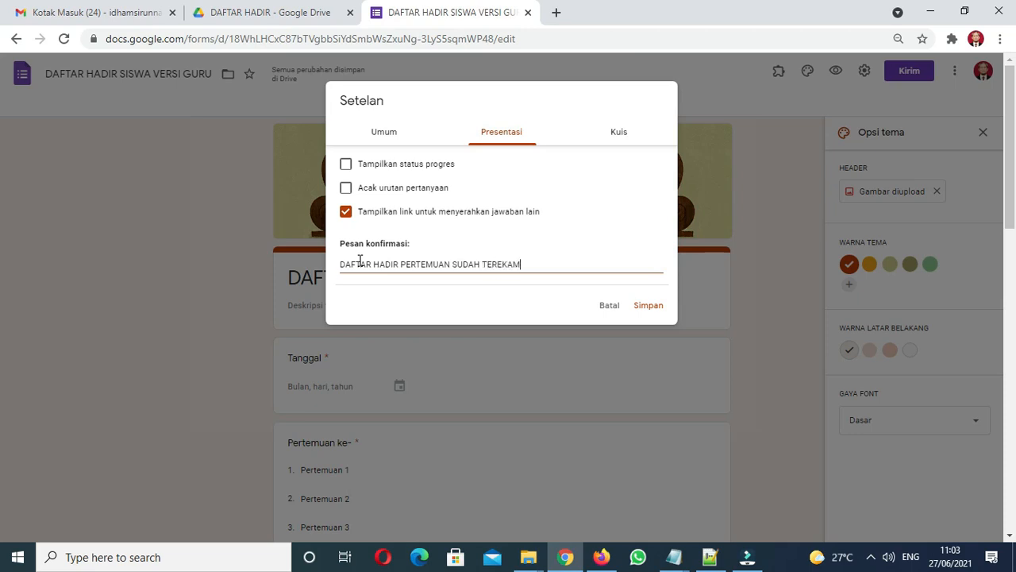
key("Caps_Lock")
key("BackSpace")
key("BackSpace")
key("BackSpace")
key("BackSpace")
key("BackSpace")
key("BackSpace")
key("BackSpace")
key("BackSpace")
key("BackSpace")
key("BackSpace")
key("BackSpace")
key("BackSpace")
key("BackSpace")
key("BackSpace")
key("BackSpace")
key("BackSpace")
key("BackSpace")
key("BackSpace")
key("BackSpace")
key("BackSpace")
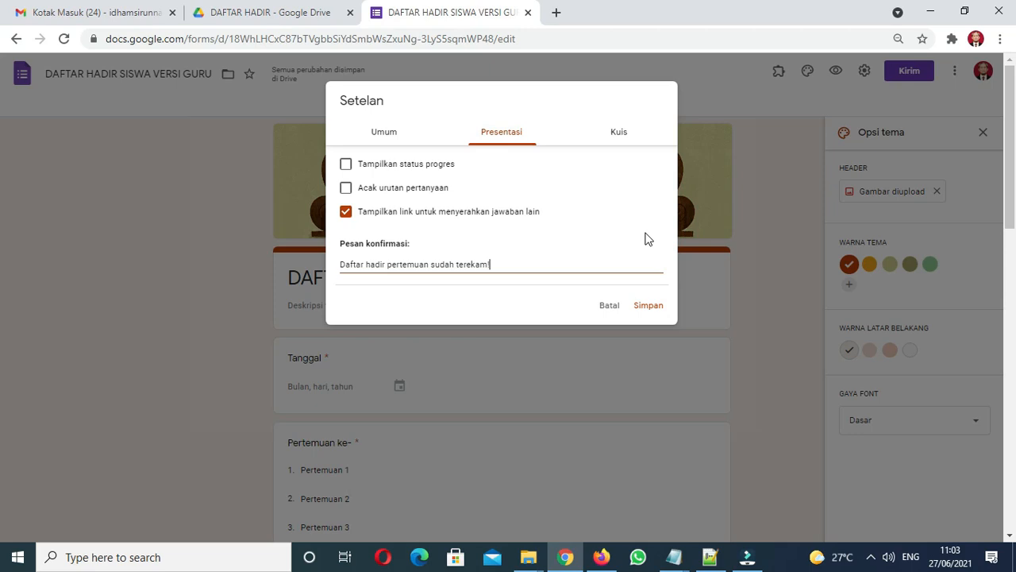
Step: Turn off the Kemendikbud (SMK) sign-in restriction and save the settings
left_click(618, 130)
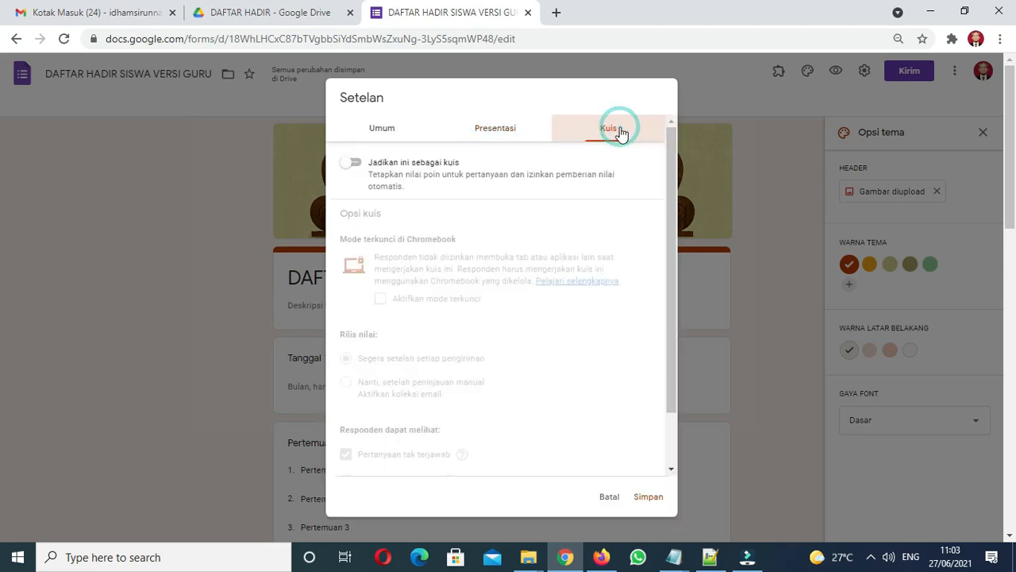
left_click(504, 128)
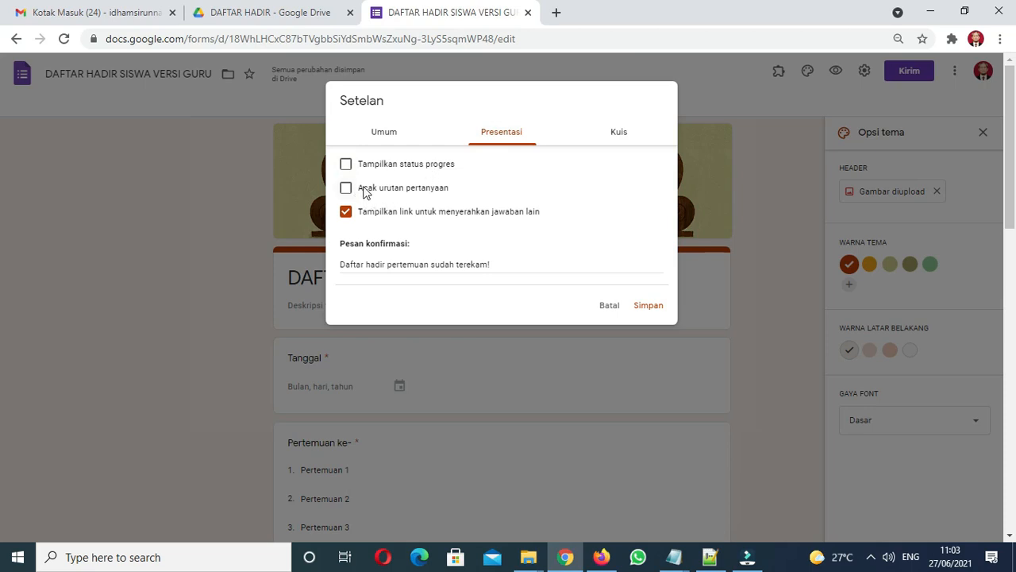
left_click(388, 138)
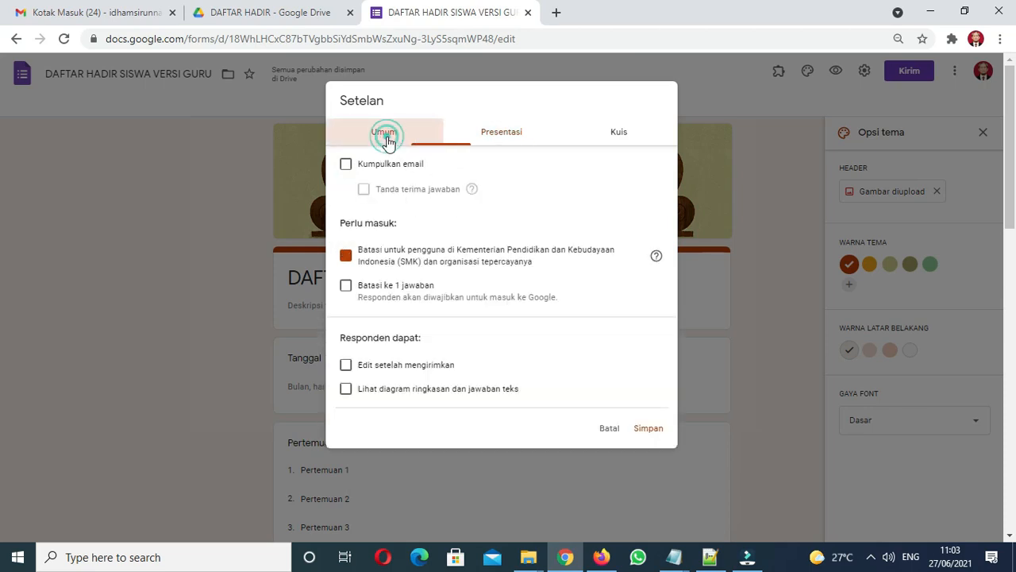
left_click(346, 255)
left_click(346, 255)
left_click(346, 256)
left_click(346, 255)
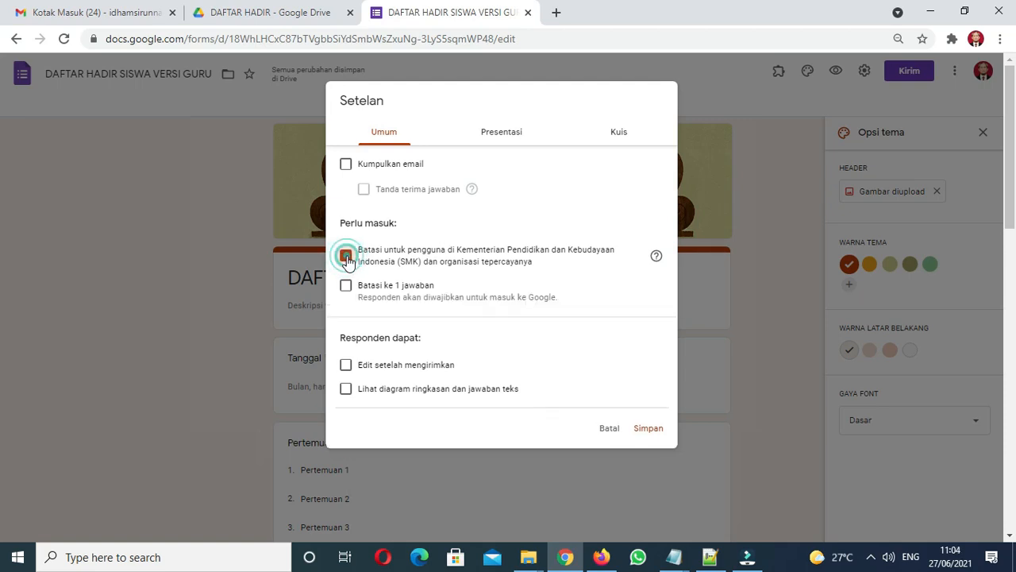
left_click(346, 255)
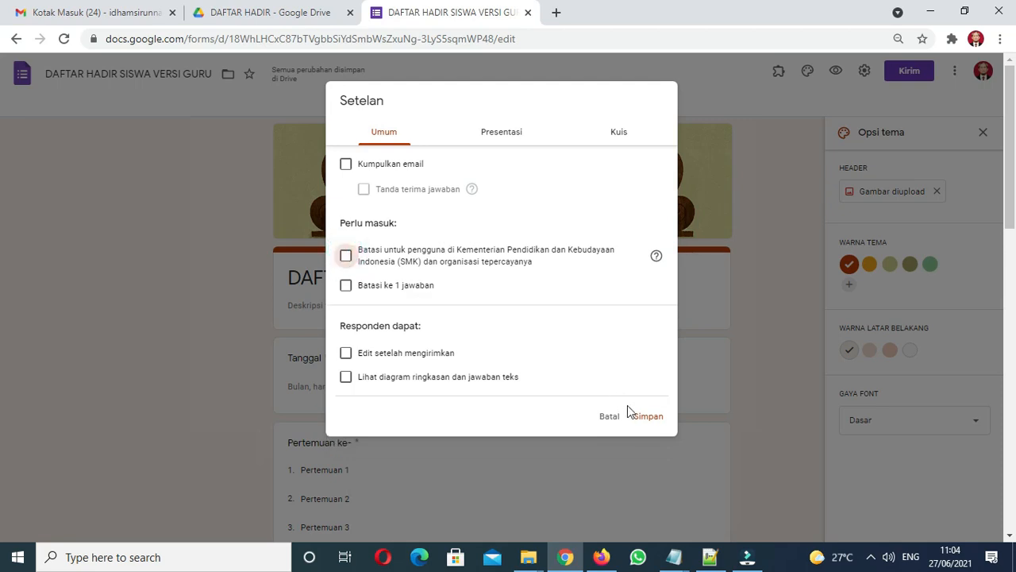
left_click(643, 422)
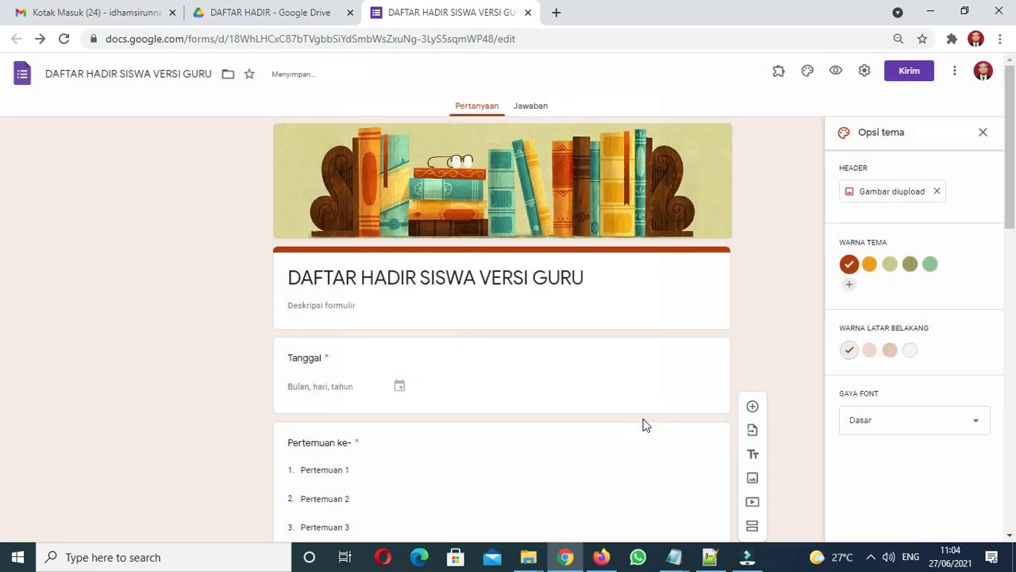
Step: Copy the form's full-length link from the Kirim dialog with Perpendek URL left off
left_click(915, 72)
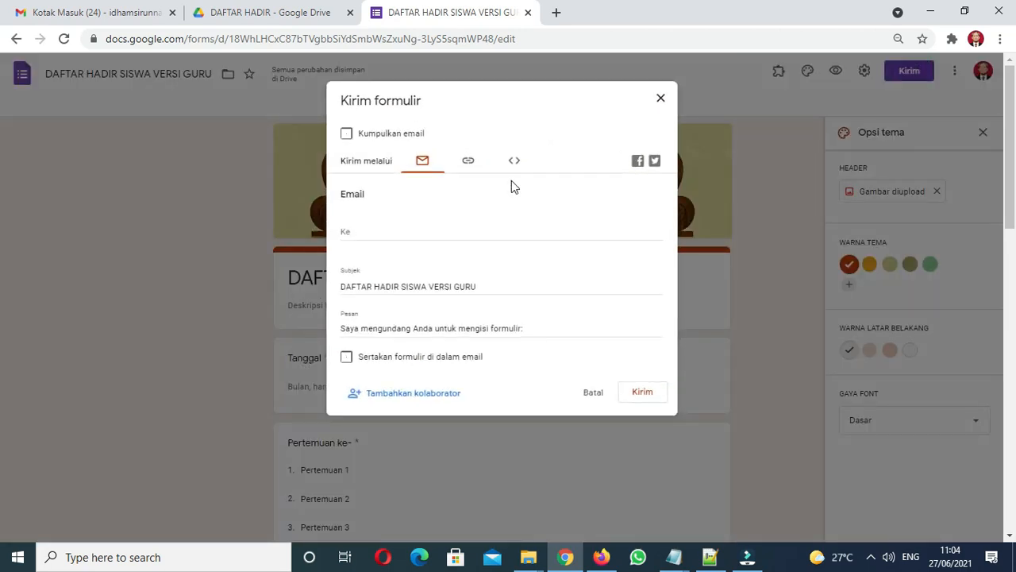
left_click(470, 162)
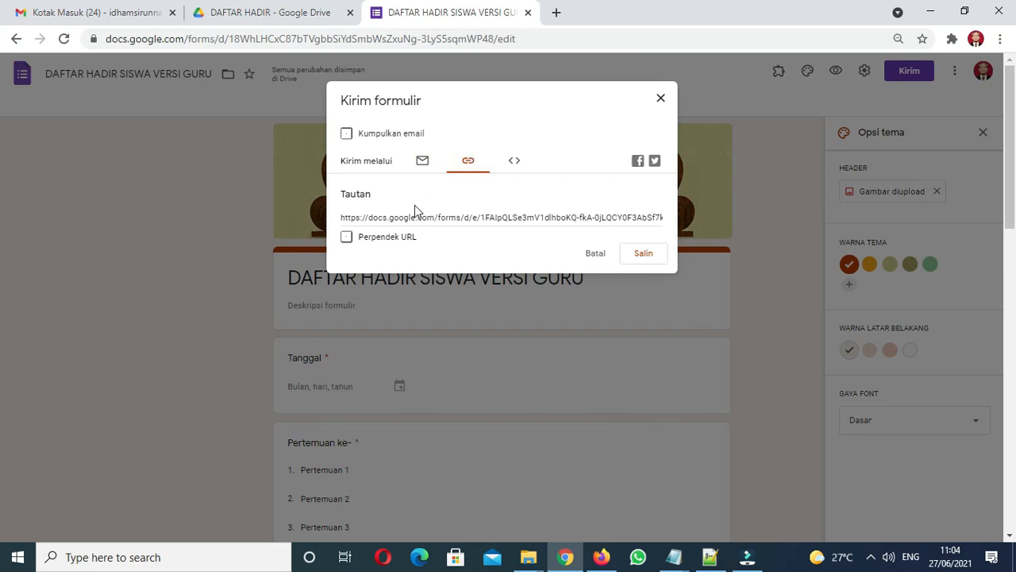
left_click(347, 238)
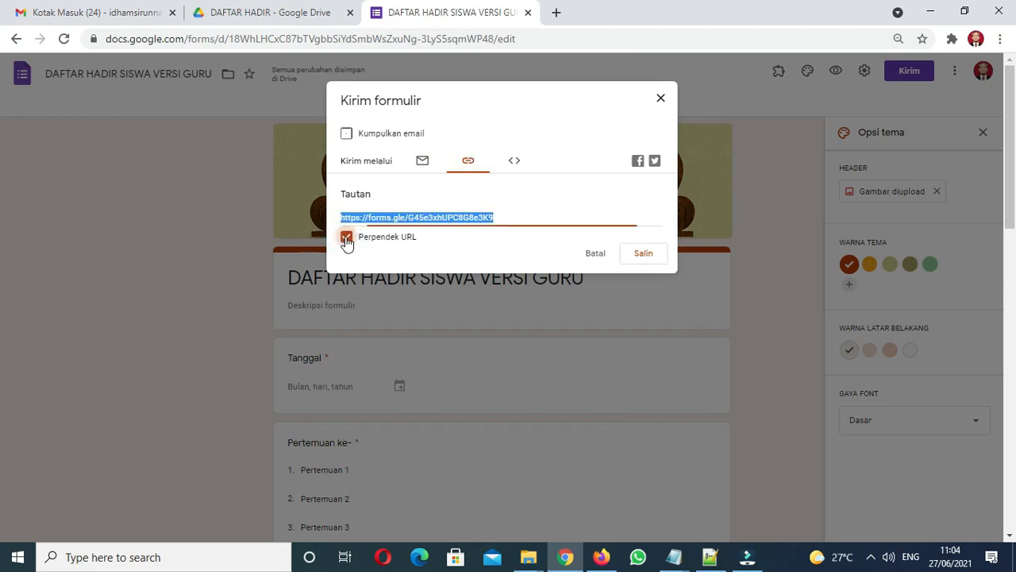
left_click(347, 238)
left_click(347, 237)
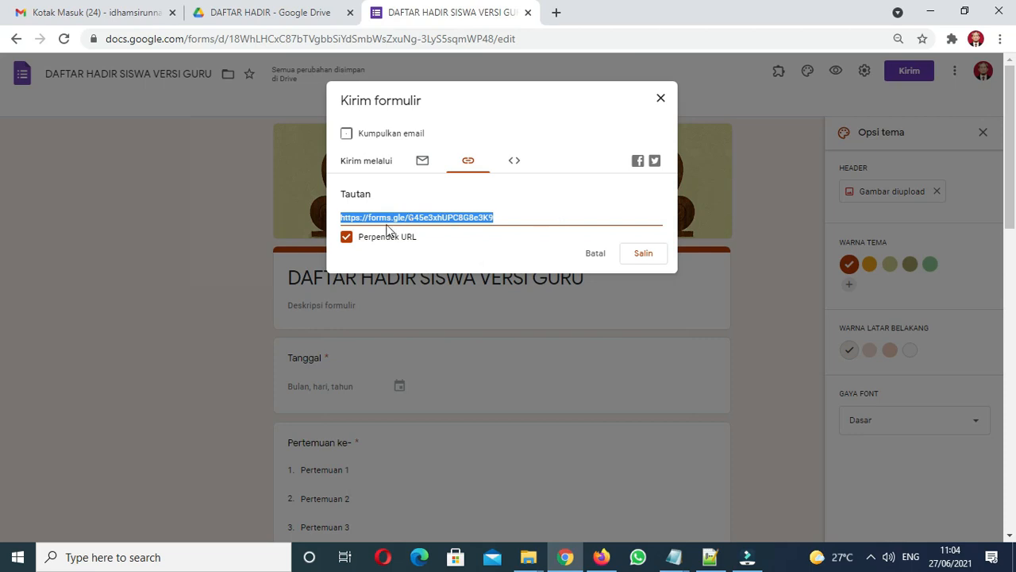
left_click(346, 236)
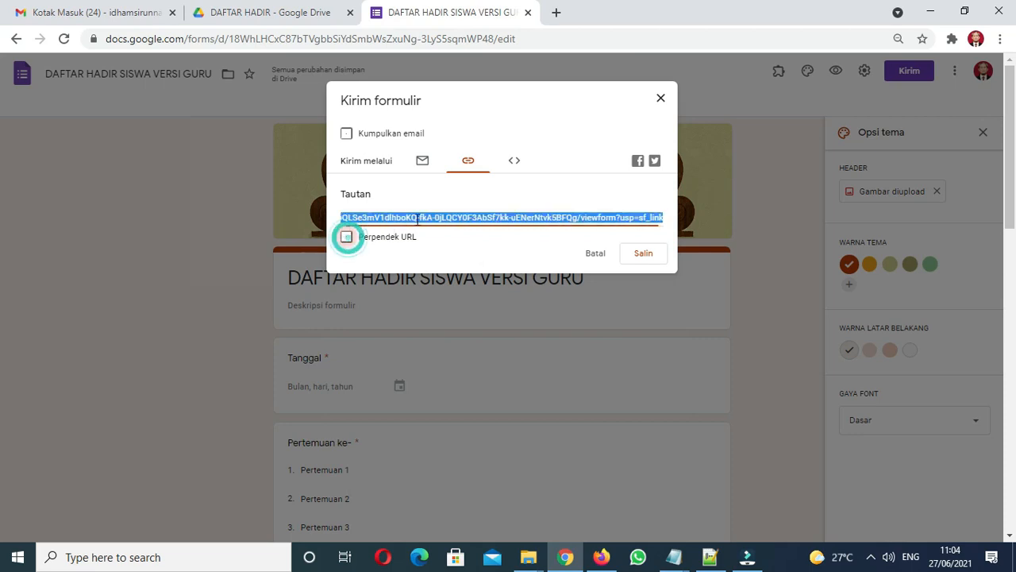
left_click(642, 254)
Step: On gg.gg, shorten the pasted form link with custom name dafta-hadir-ganjil-2021
left_click(556, 13)
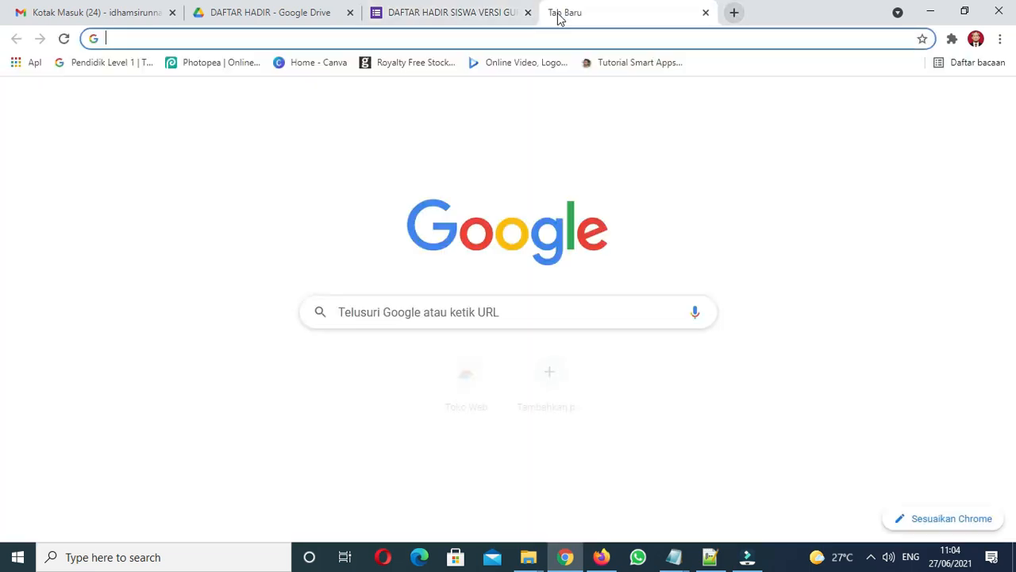
type("gg.gg")
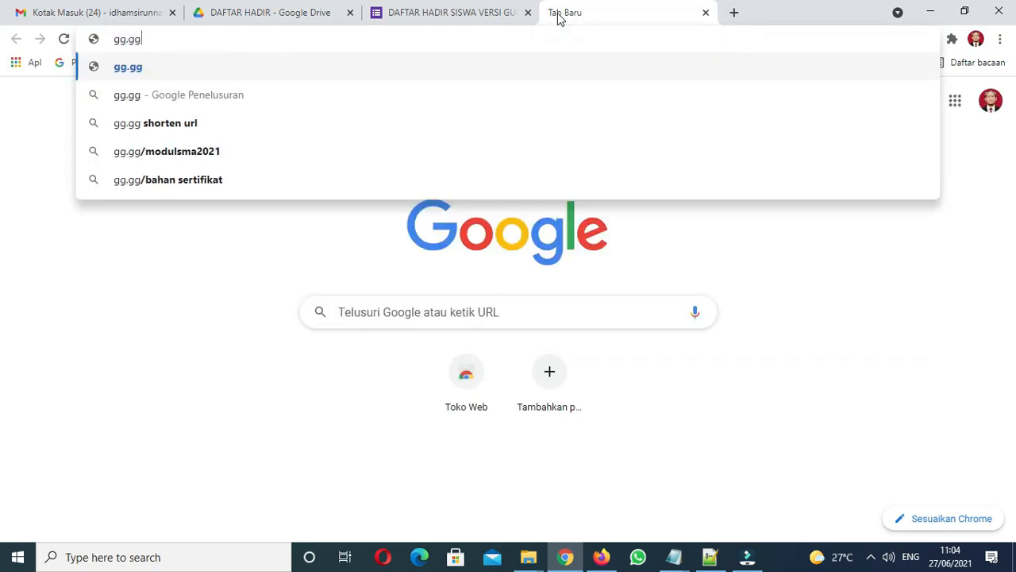
key("Return")
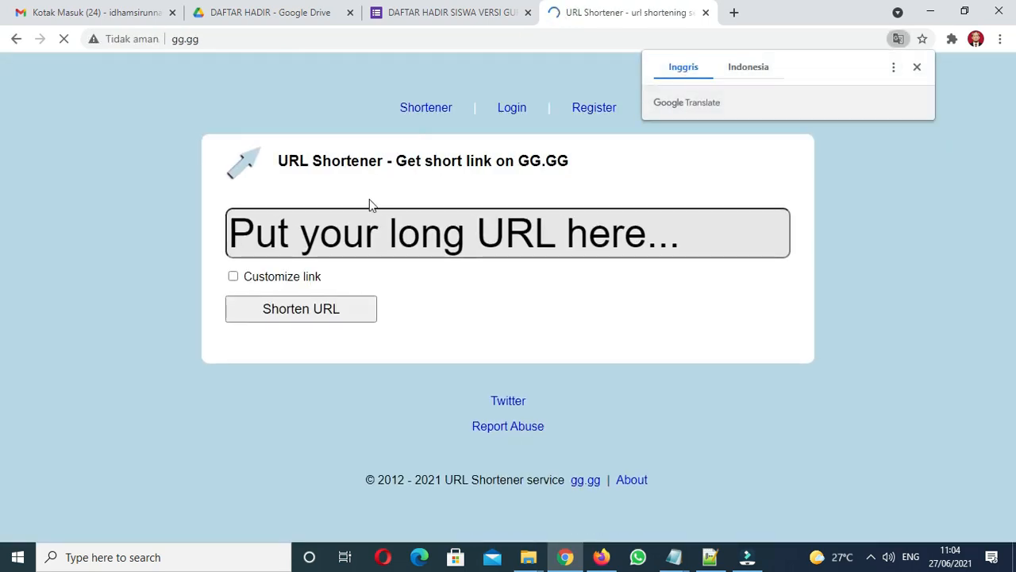
left_click(355, 246)
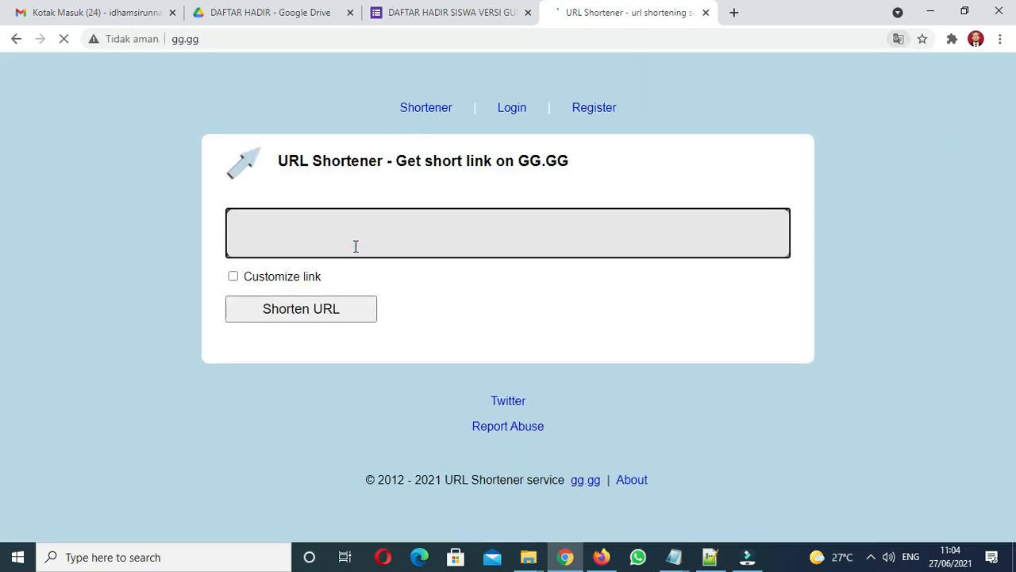
key("ctrl+v")
left_click(233, 278)
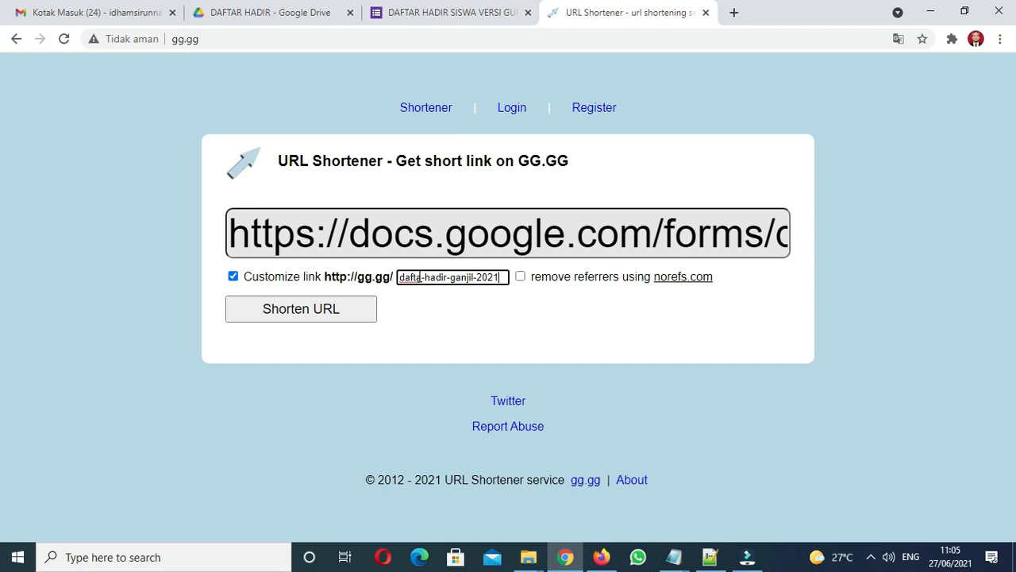
left_click(316, 315)
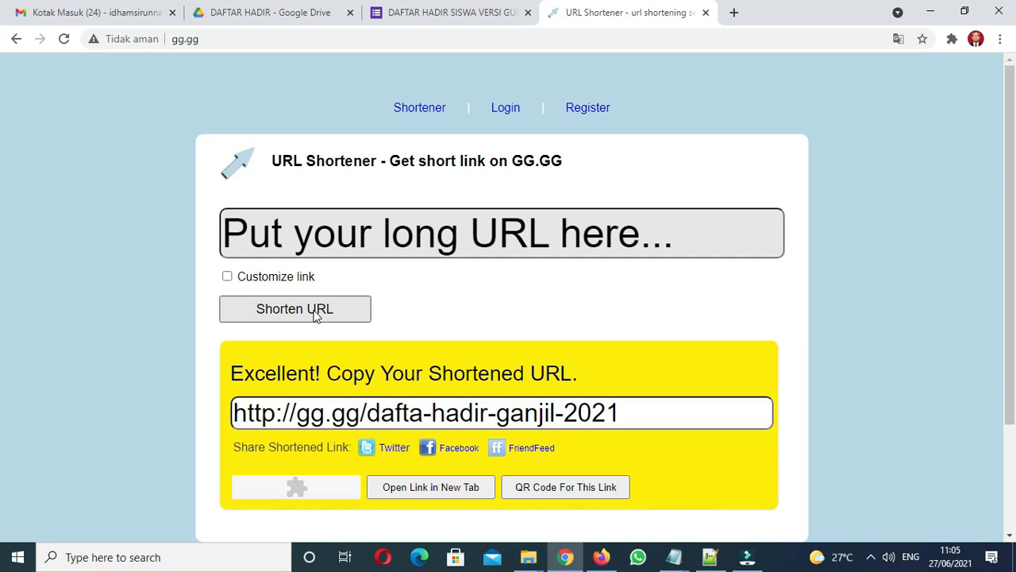
Step: Select the new short link, close the form's send dialog, and open a new tab
left_click_drag(635, 410, 193, 418)
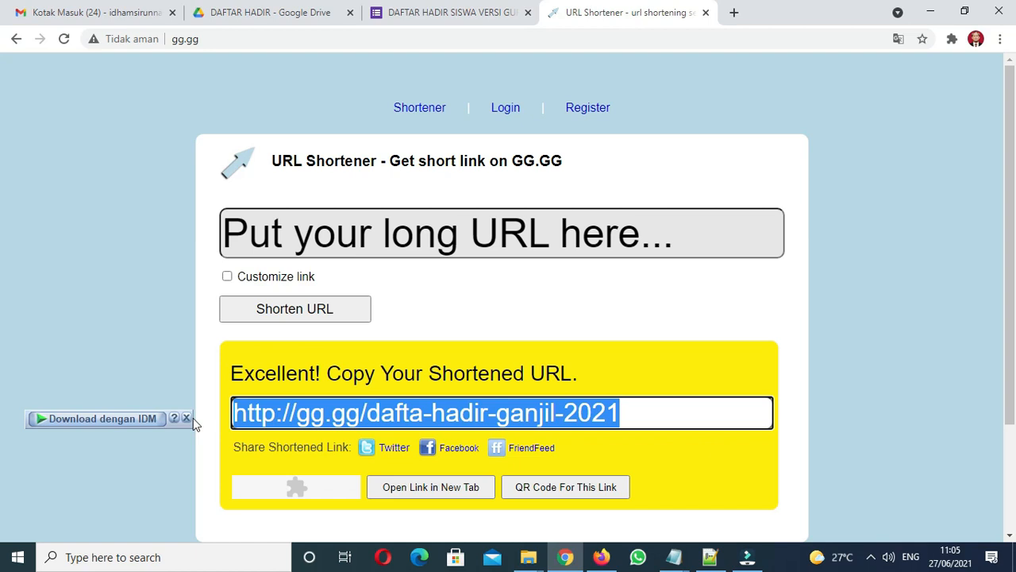
left_click(423, 418)
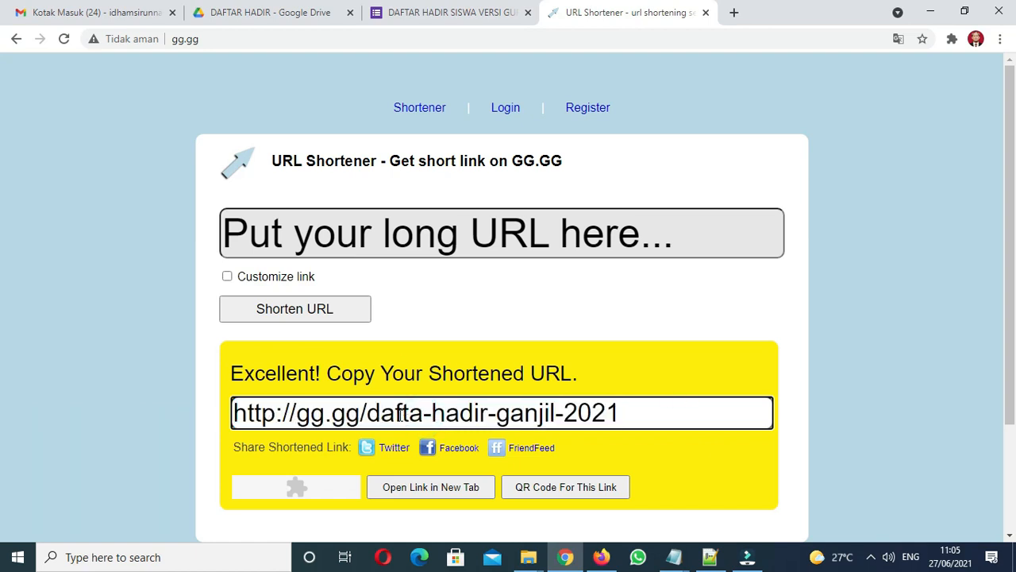
left_click_drag(651, 410, 180, 444)
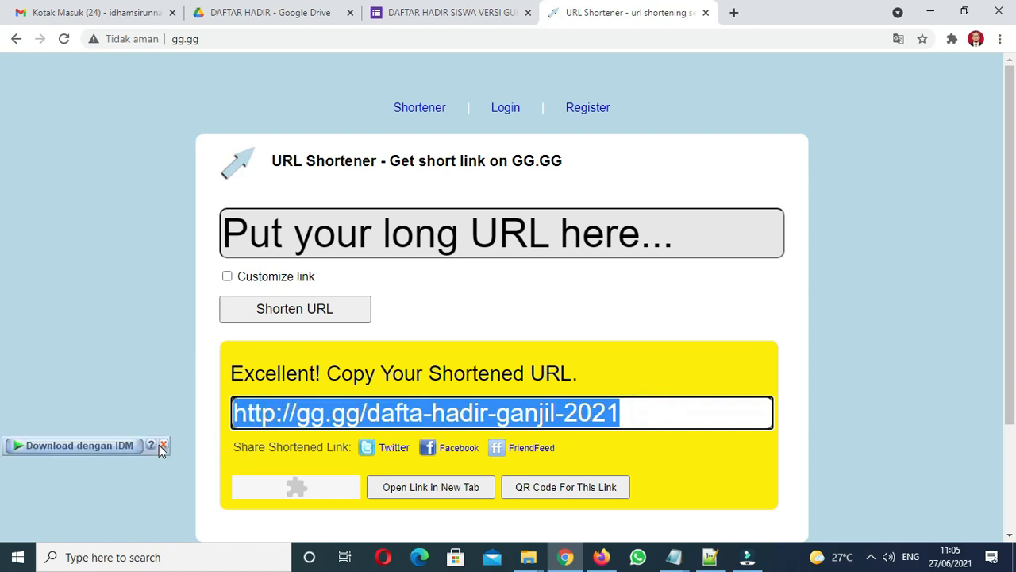
left_click(463, 16)
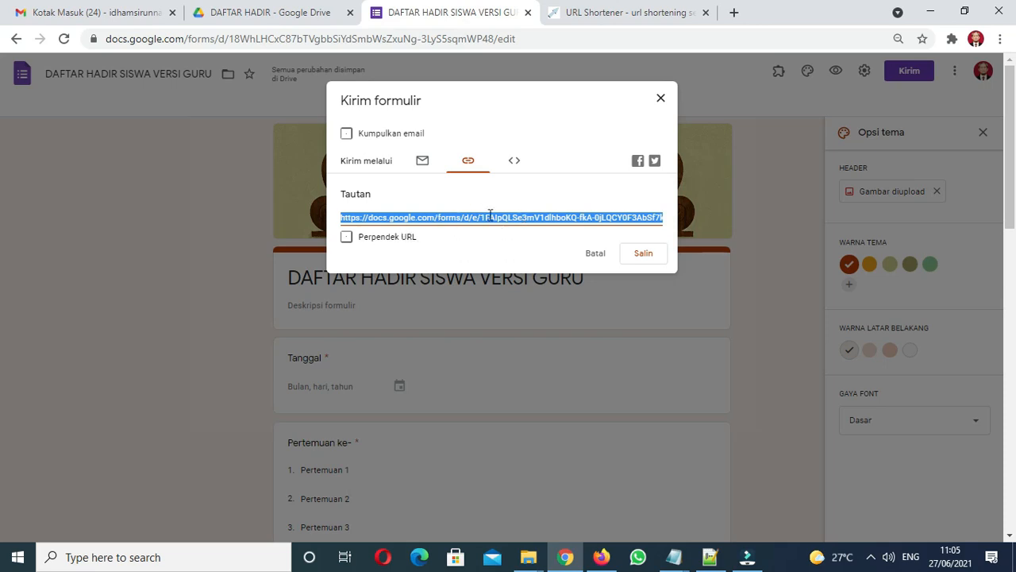
left_click(660, 99)
left_click(636, 14)
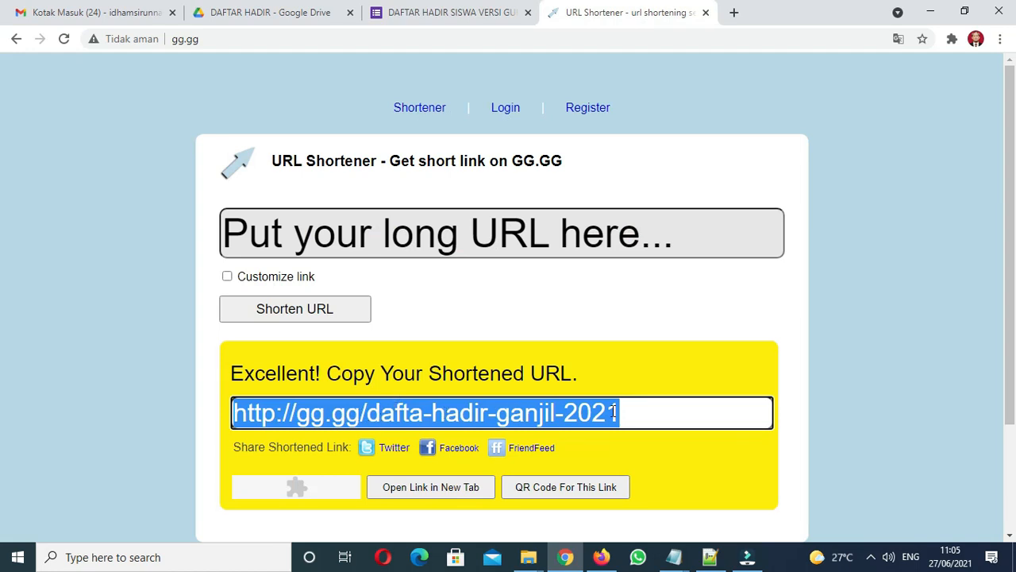
left_click(732, 12)
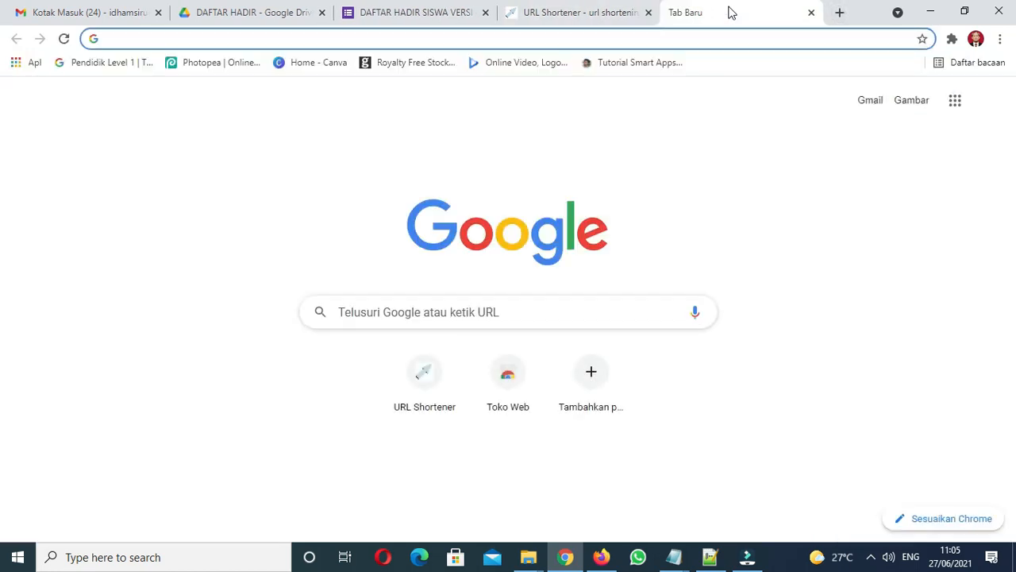
Step: Load gg.gg/dafta-hadir-ganjil-2021 in the new tab to check it opens the form
type("gg.gg/daf")
type("er")
key("BackSpace")
key("BackSpace")
type("ta-hadir")
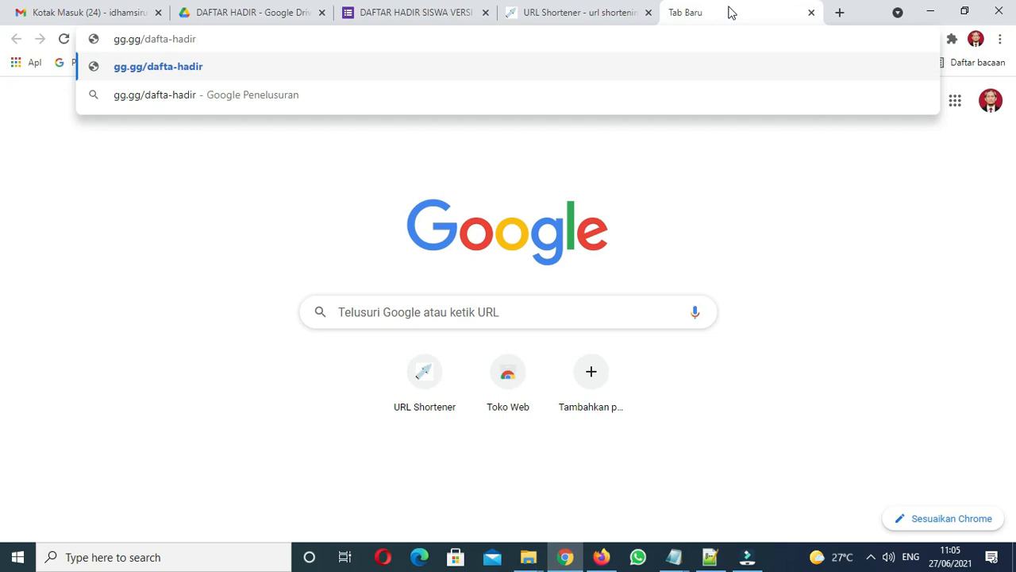
type("-")
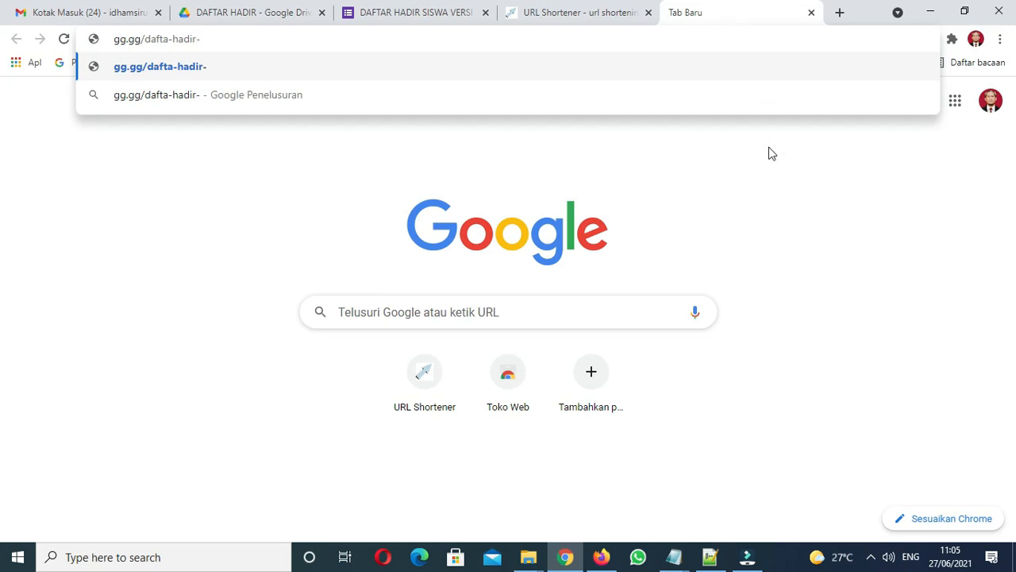
left_click(581, 17)
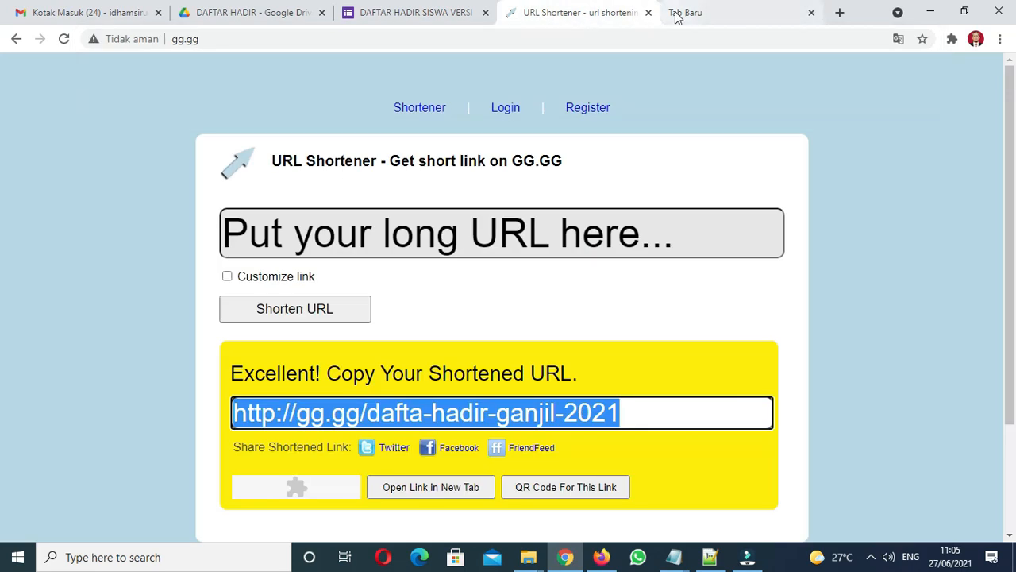
left_click(676, 18)
type("ganjil-2021")
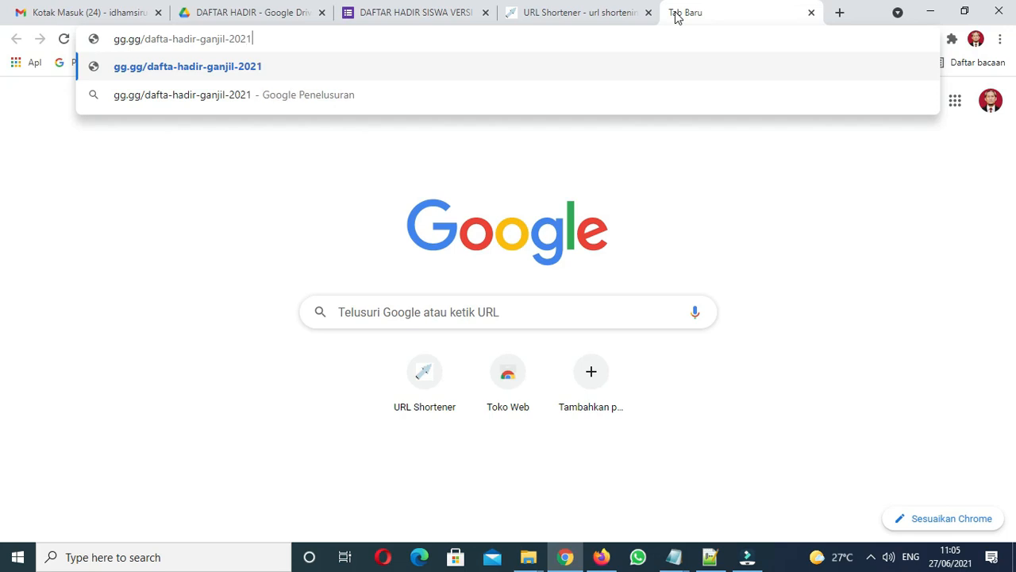
key("Return")
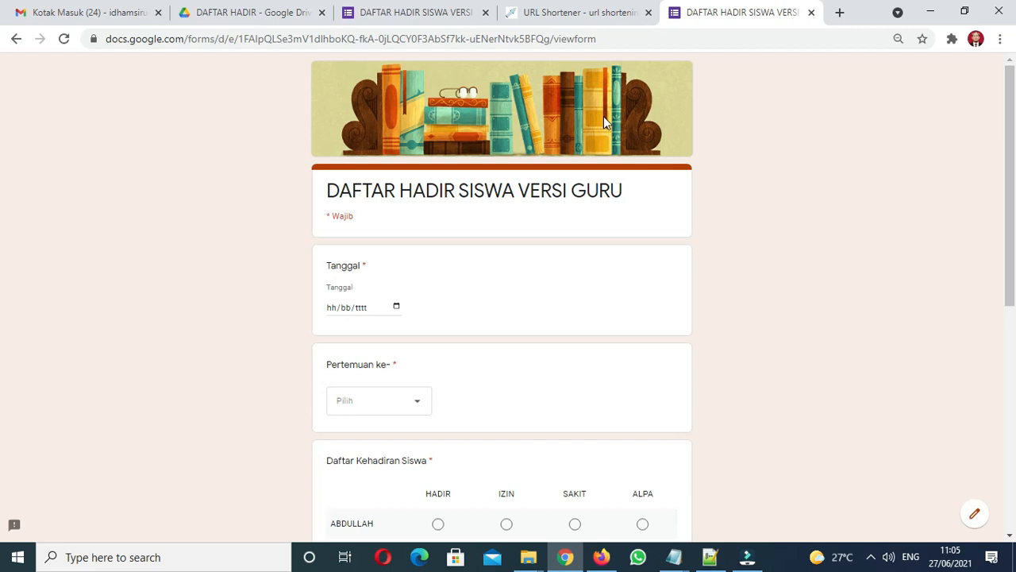
Step: Close the test tab and copy the form's shortened link from the Send dialog
left_click(810, 13)
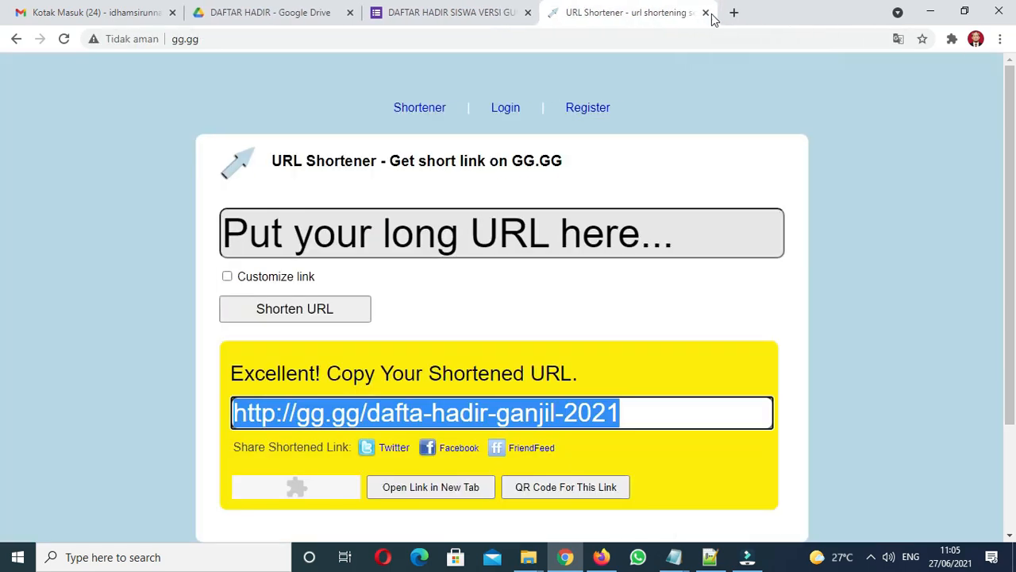
left_click(477, 16)
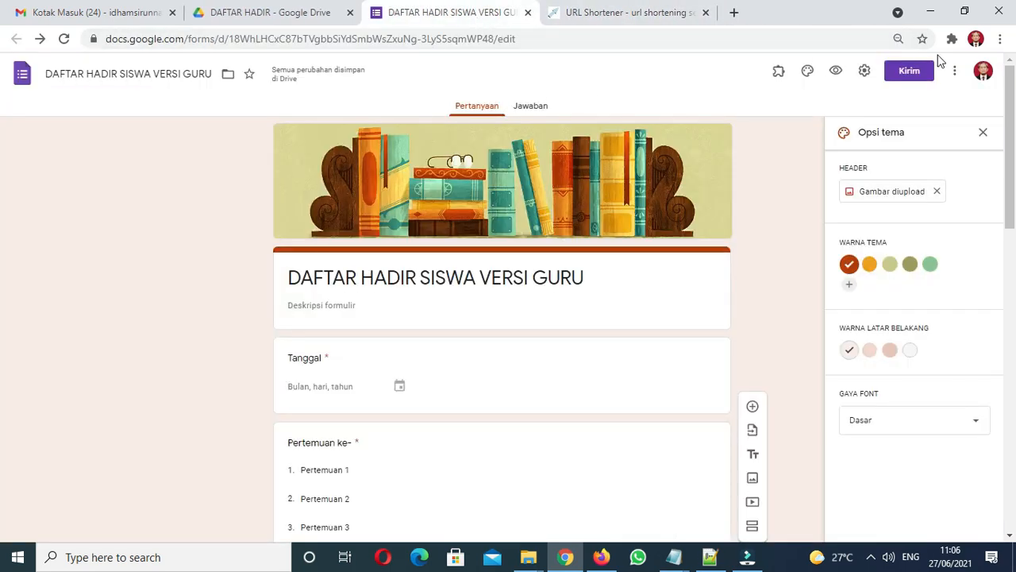
left_click(909, 73)
left_click(471, 170)
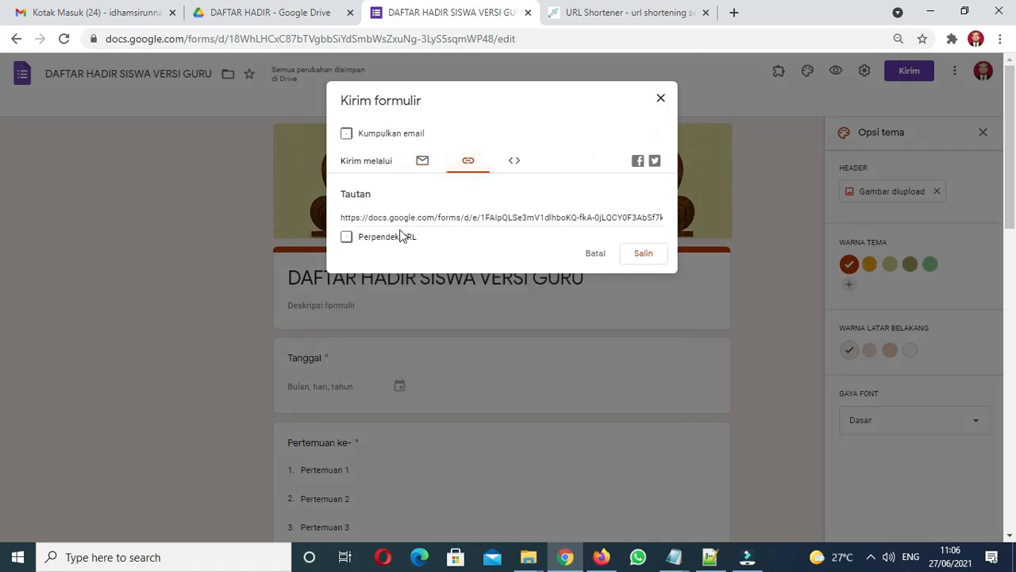
left_click(373, 239)
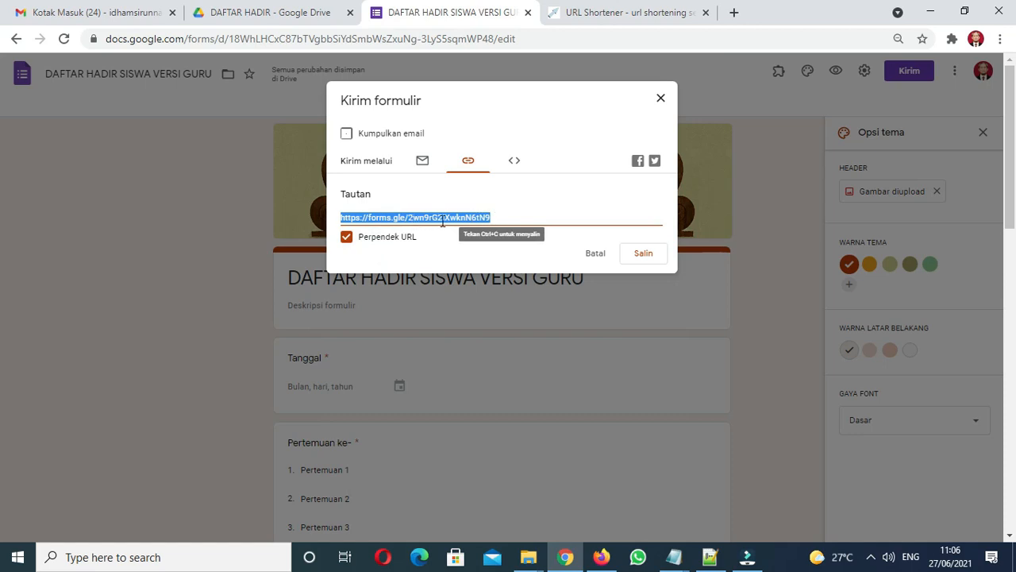
left_click(597, 15)
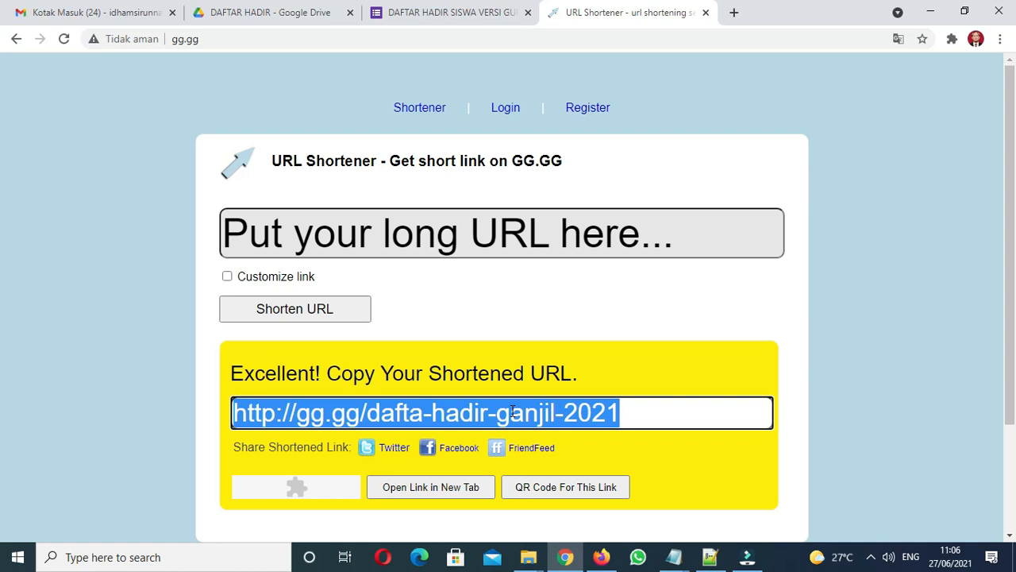
left_click(488, 19)
left_click(659, 97)
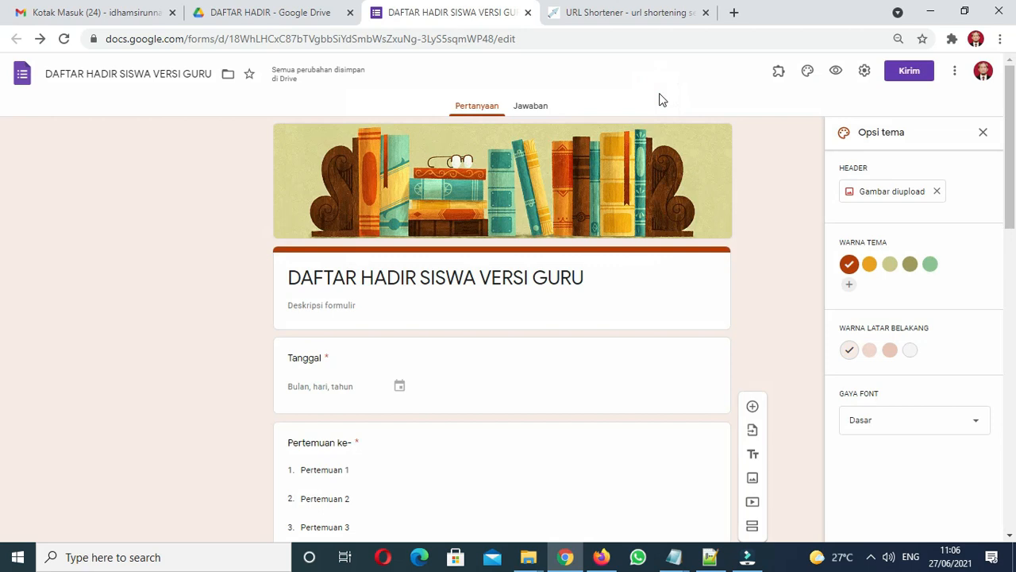
left_click(1011, 131)
left_click_drag(1012, 131, 1013, 449)
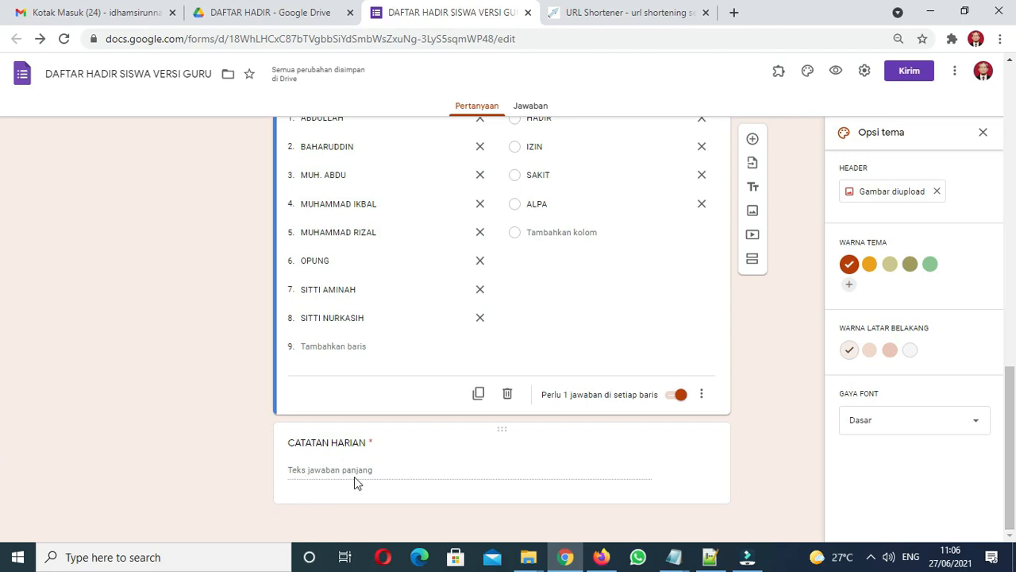
left_click_drag(1012, 414, 992, 80)
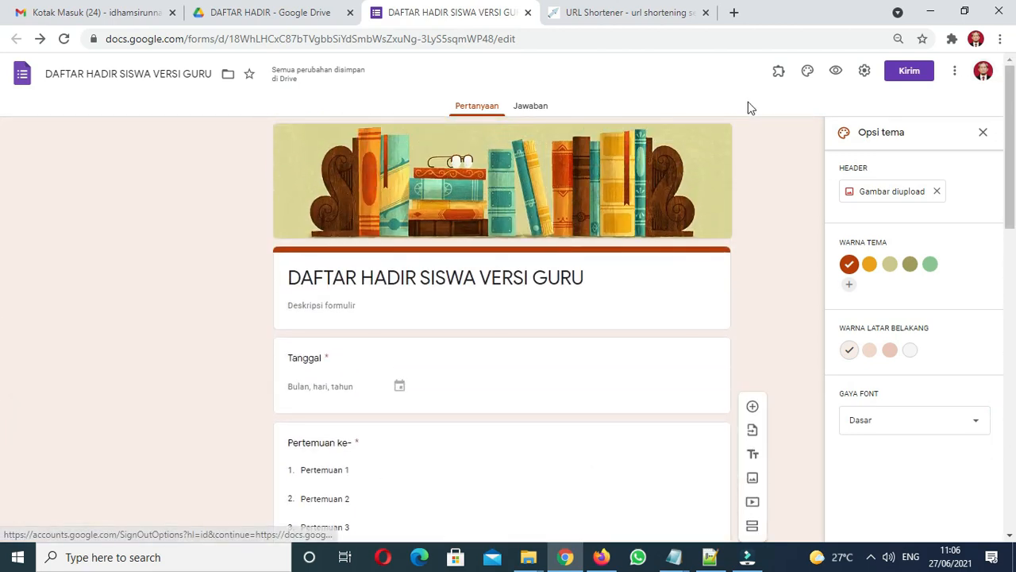
left_click(644, 13)
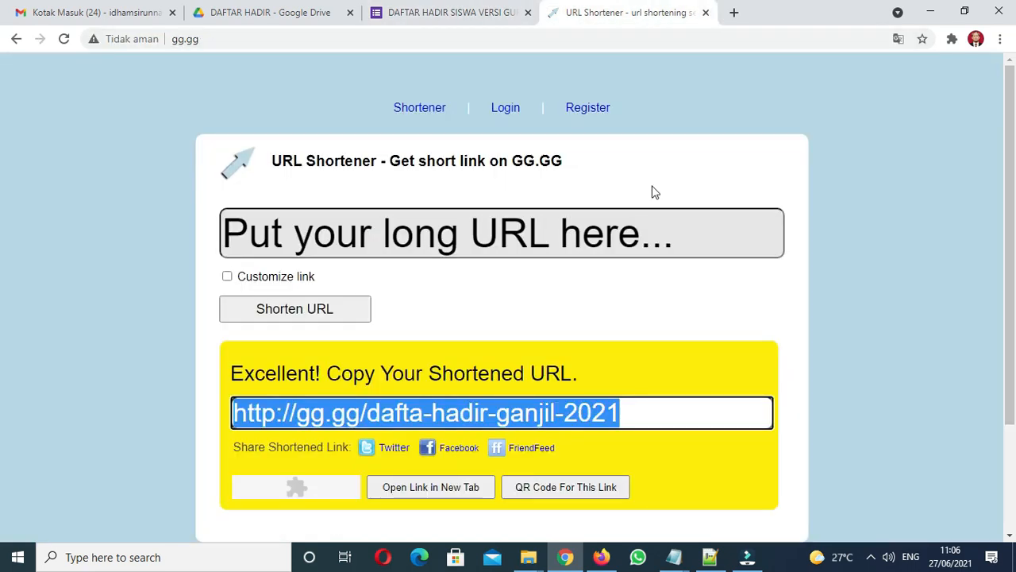
Step: Open the short link and set Tanggal to 27/06/2021 and Pertemuan to Pertemuan 1
left_click(696, 41)
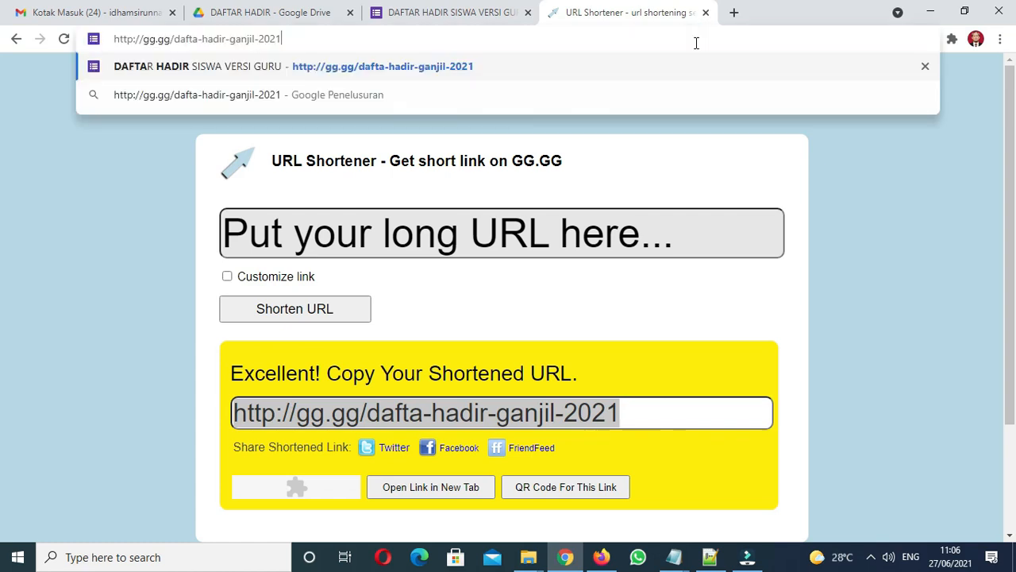
key("Return")
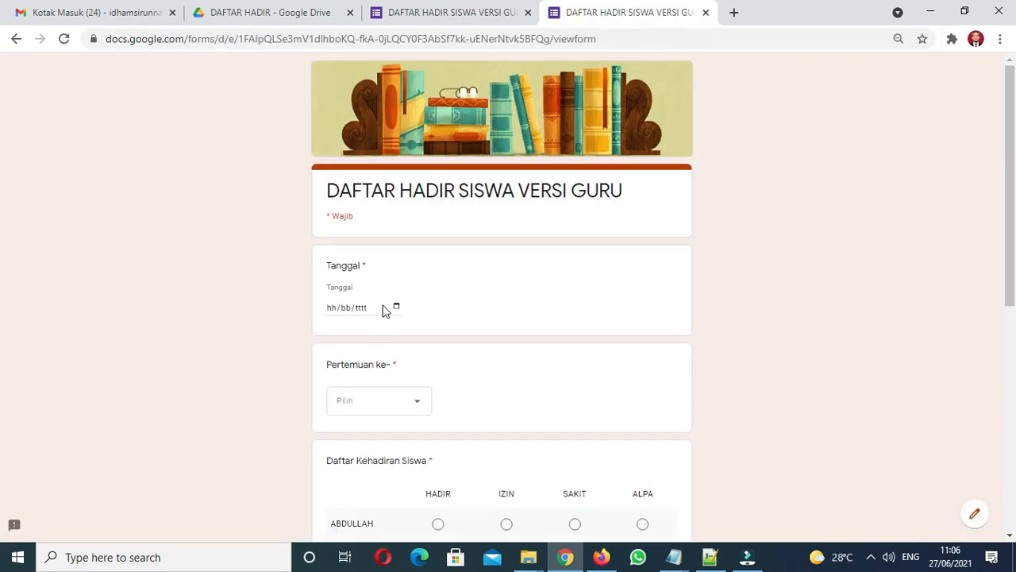
left_click(385, 309)
left_click(397, 306)
left_click(396, 308)
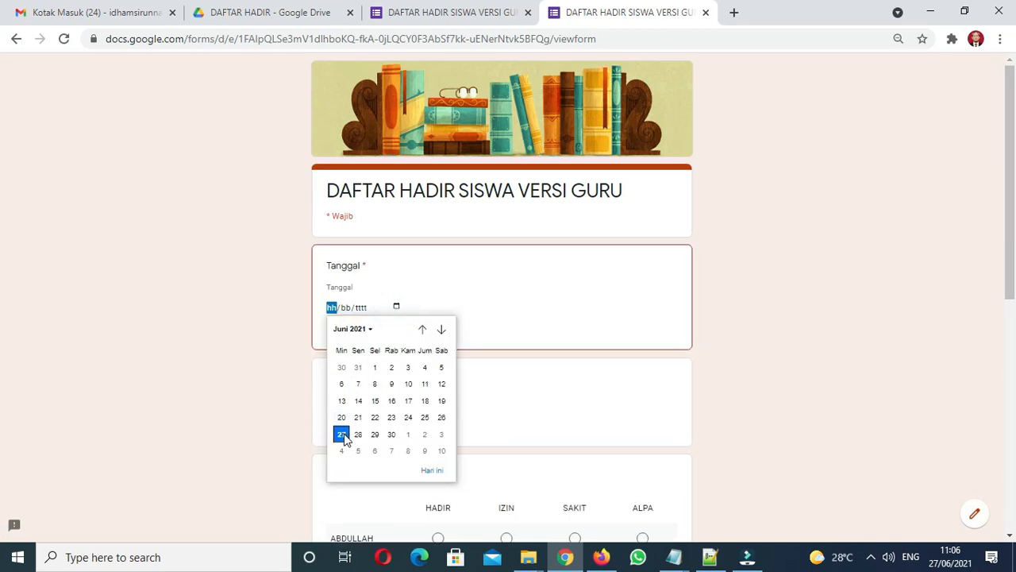
left_click(341, 435)
left_click(362, 411)
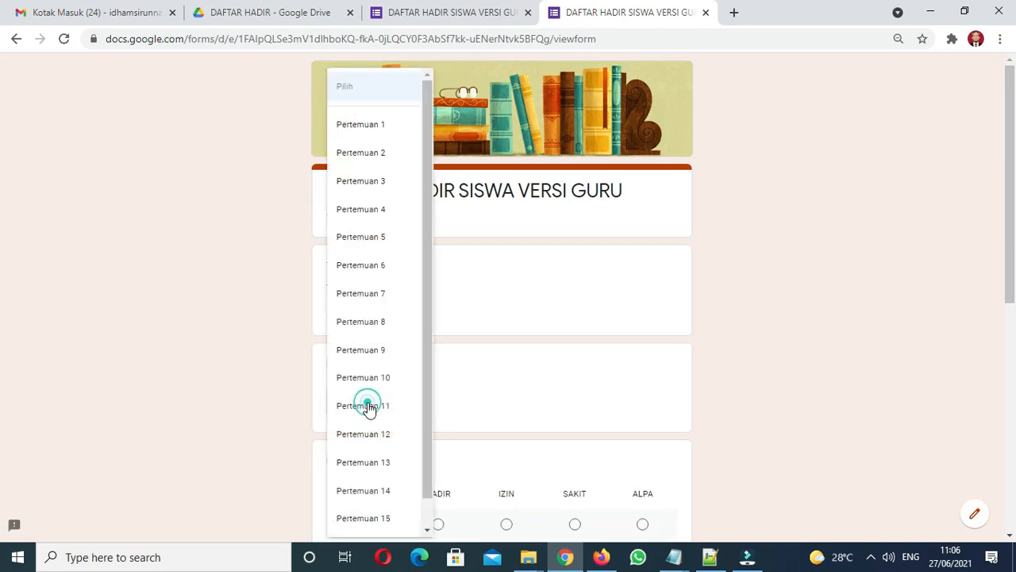
left_click(388, 137)
Step: Mark the eight students: five HADIR, one IZIN, one SAKIT, one ALPA
left_click_drag(1005, 289, 1014, 425)
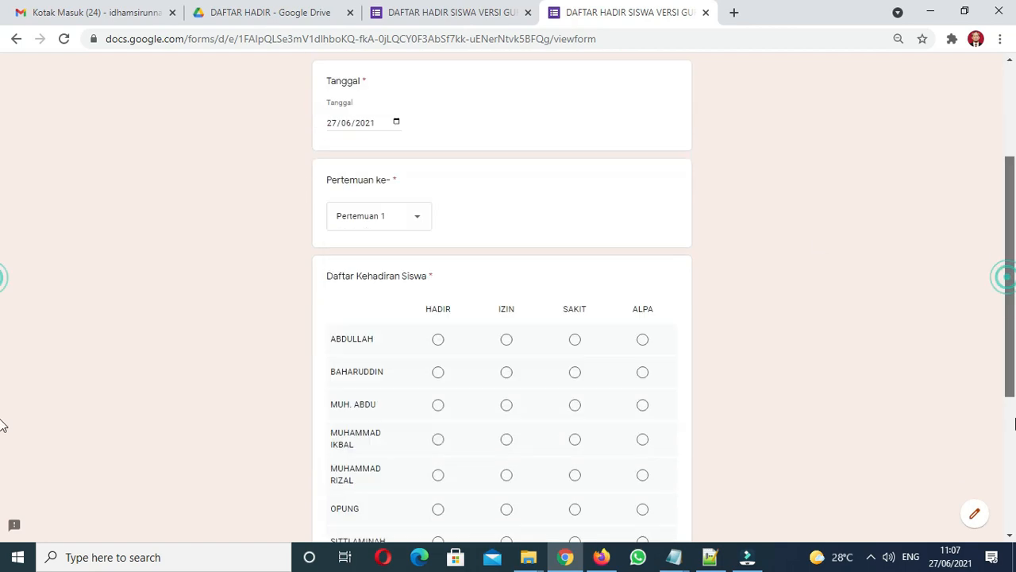
scroll(2, 426, "down", 3)
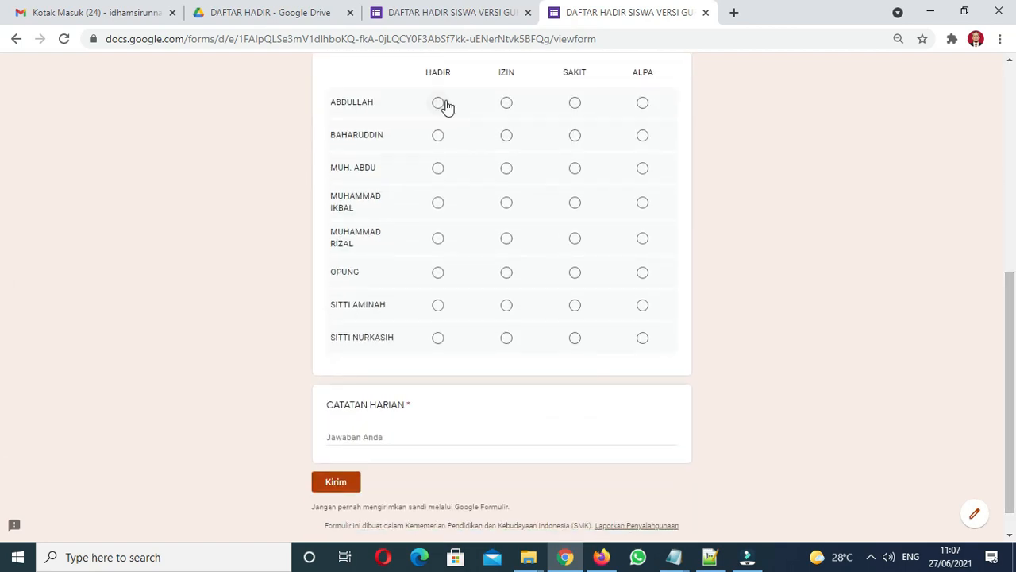
left_click(445, 104)
left_click(438, 136)
left_click(438, 169)
left_click(437, 202)
left_click(439, 240)
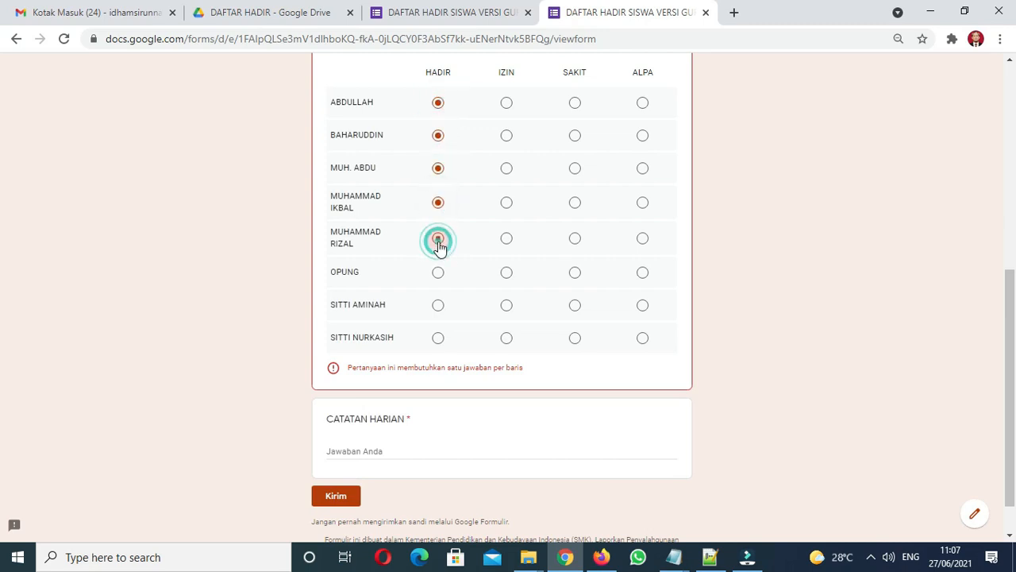
left_click(503, 274)
left_click(575, 309)
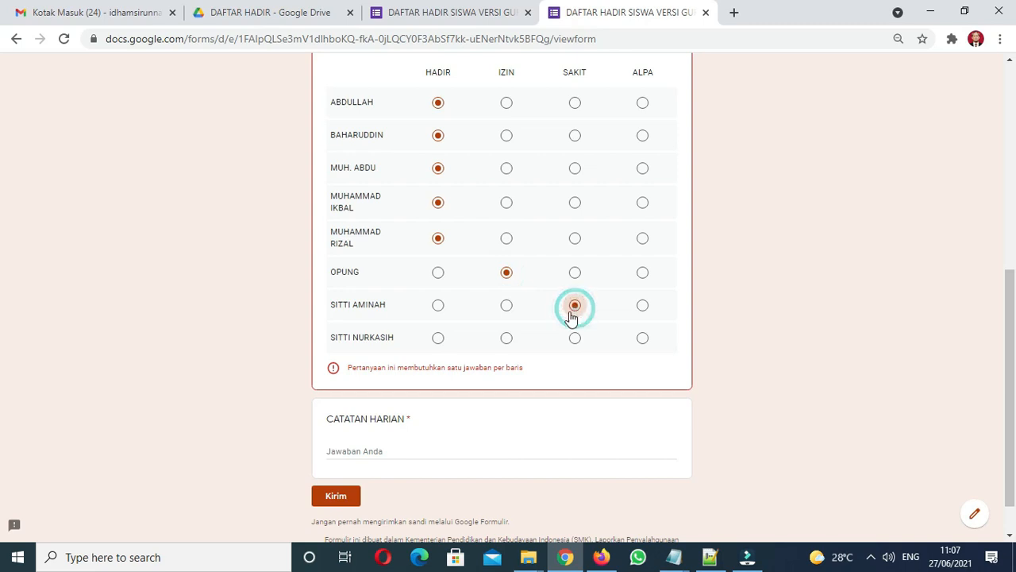
left_click(438, 338)
left_click(642, 204)
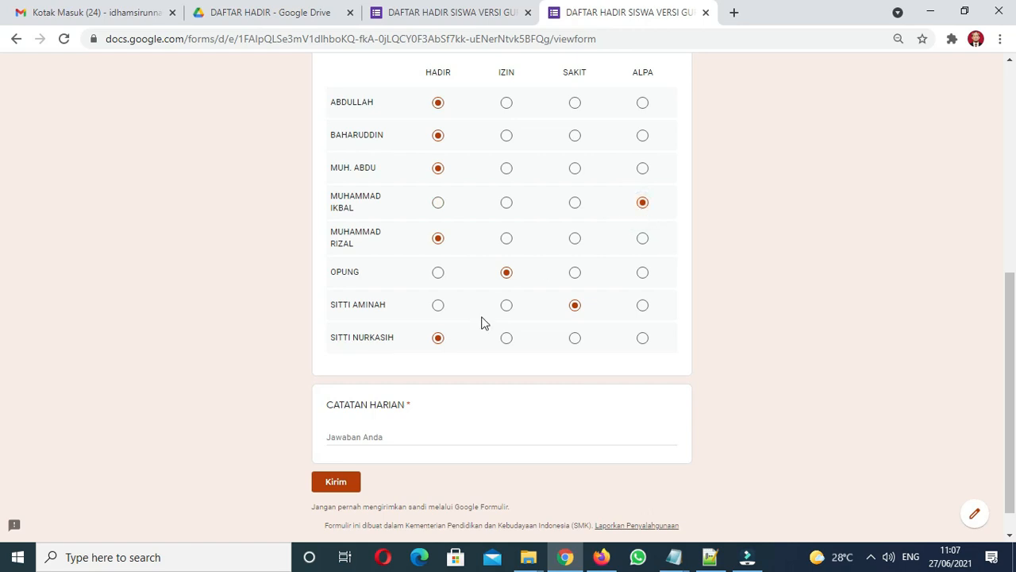
left_click(370, 439)
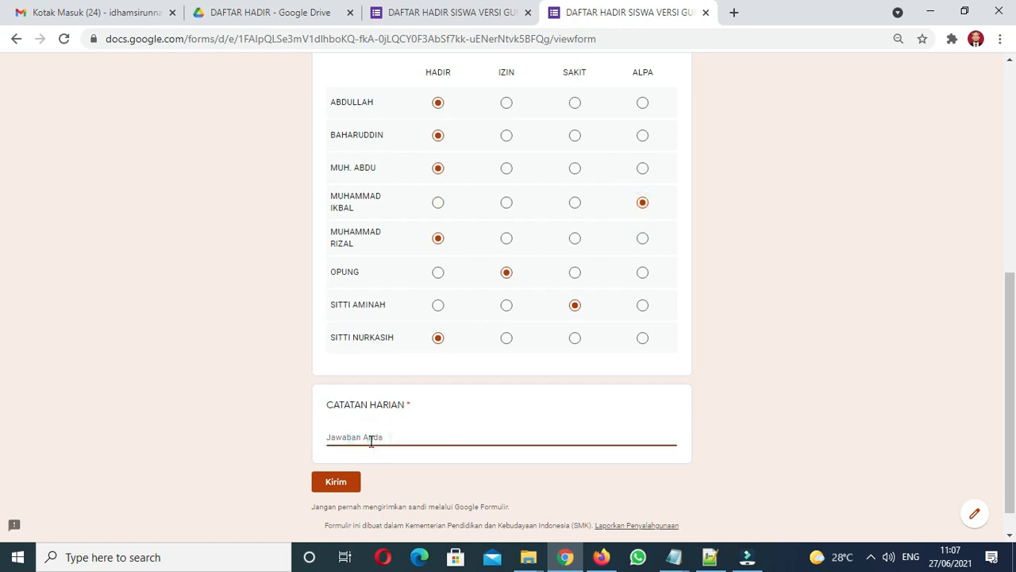
Step: Enter a CATATAN HARIAN note about the top group-discussion score of 95, then submit
type("A")
type("llah mendapatkan nilai tertinggi 95 pada diskusi")
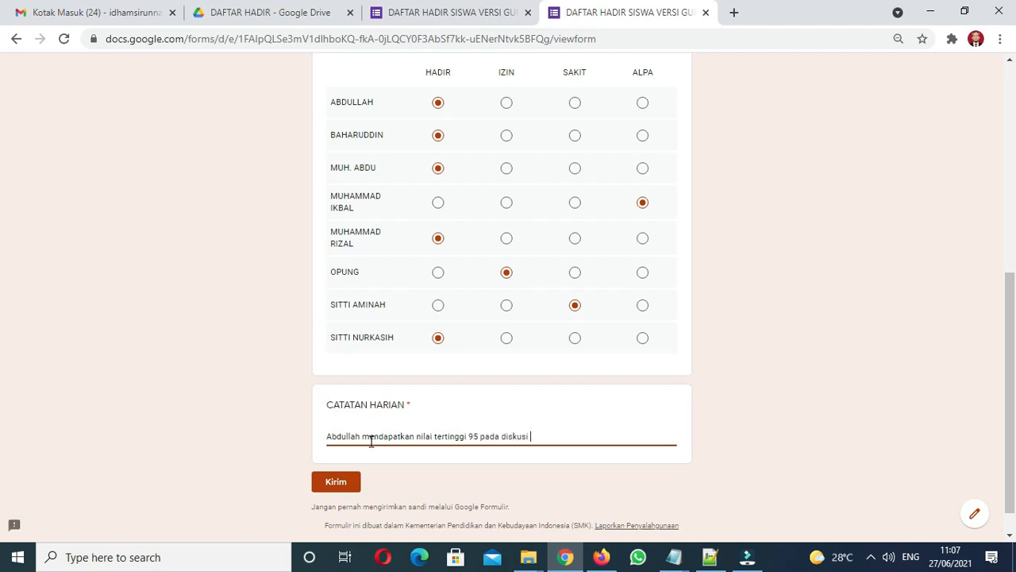
type(" kelompo")
left_click(338, 484)
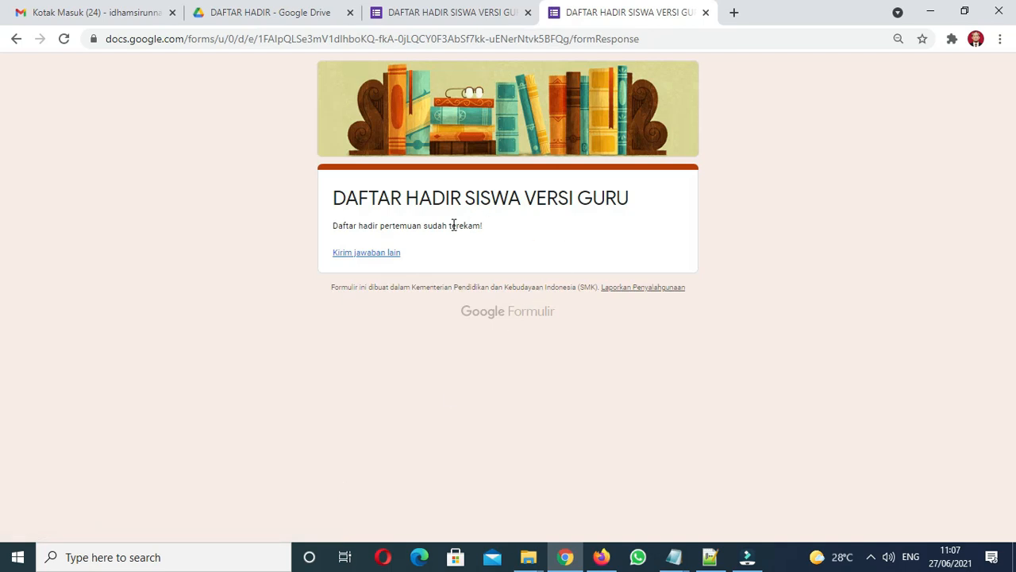
Step: From the editor's Jawaban tab, create a new response spreadsheet linked to the form
left_click(470, 20)
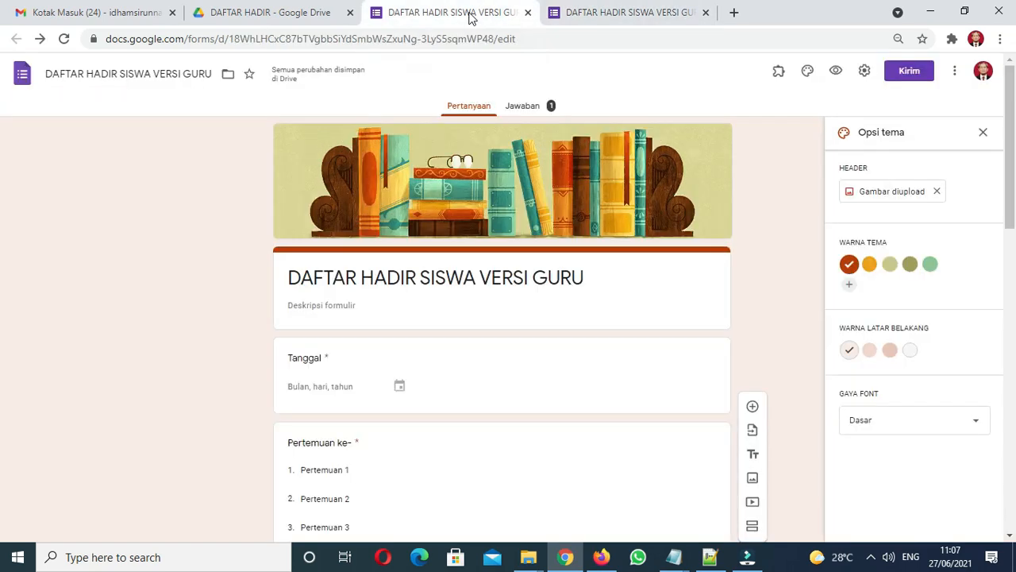
left_click(528, 109)
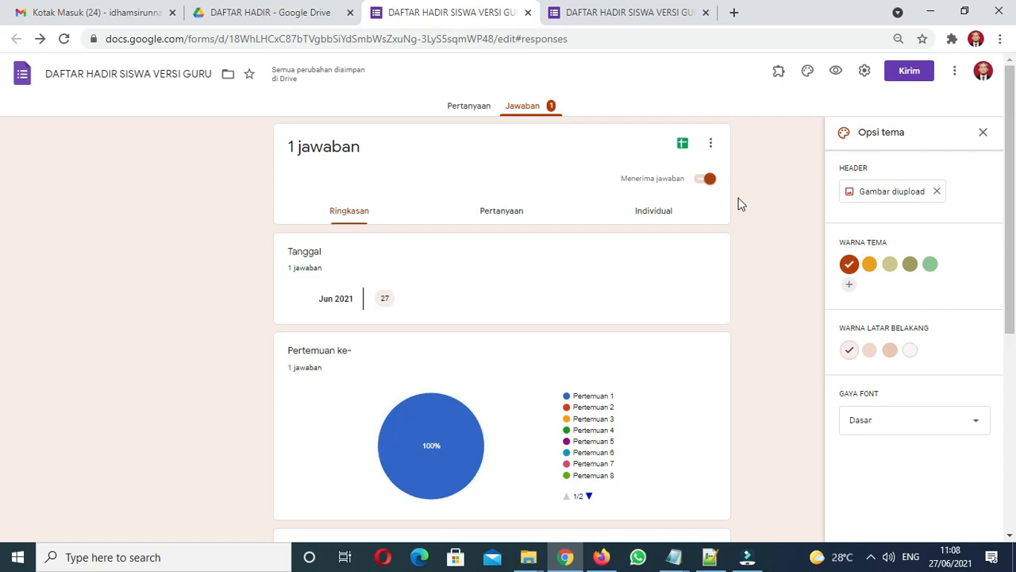
left_click(683, 146)
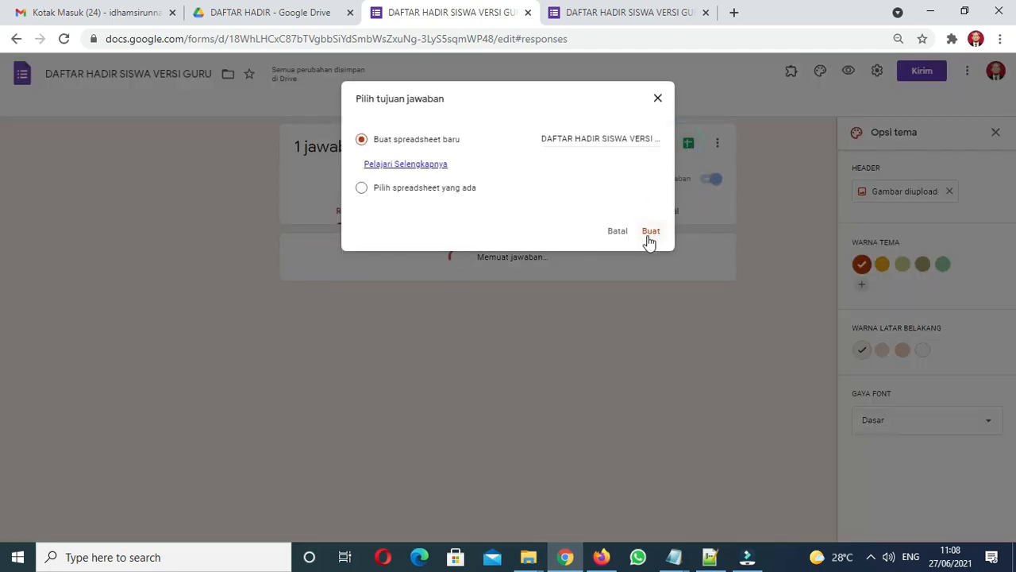
left_click(649, 235)
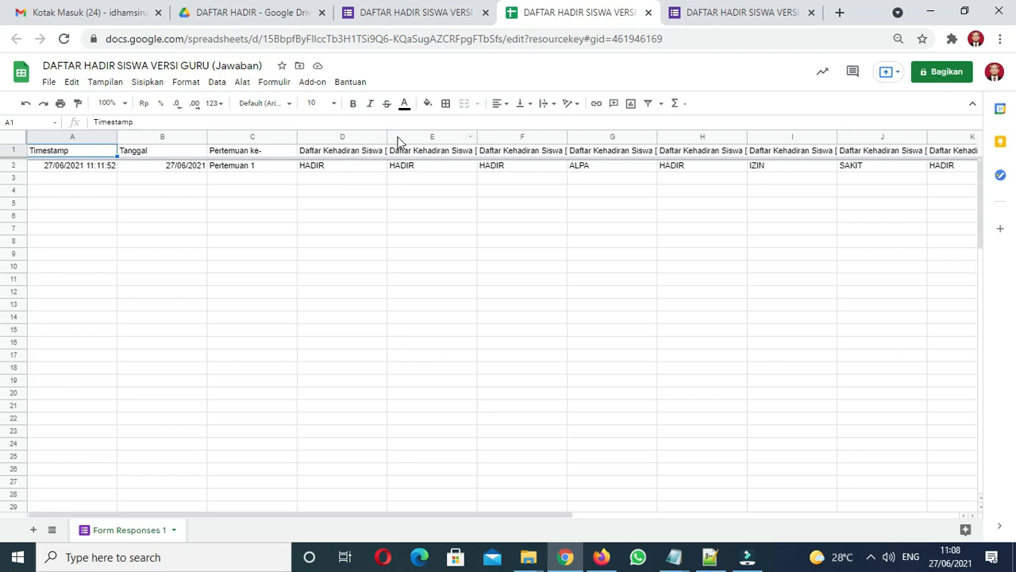
Step: Widen columns D and E so their headers are readable
left_click_drag(387, 140, 433, 140)
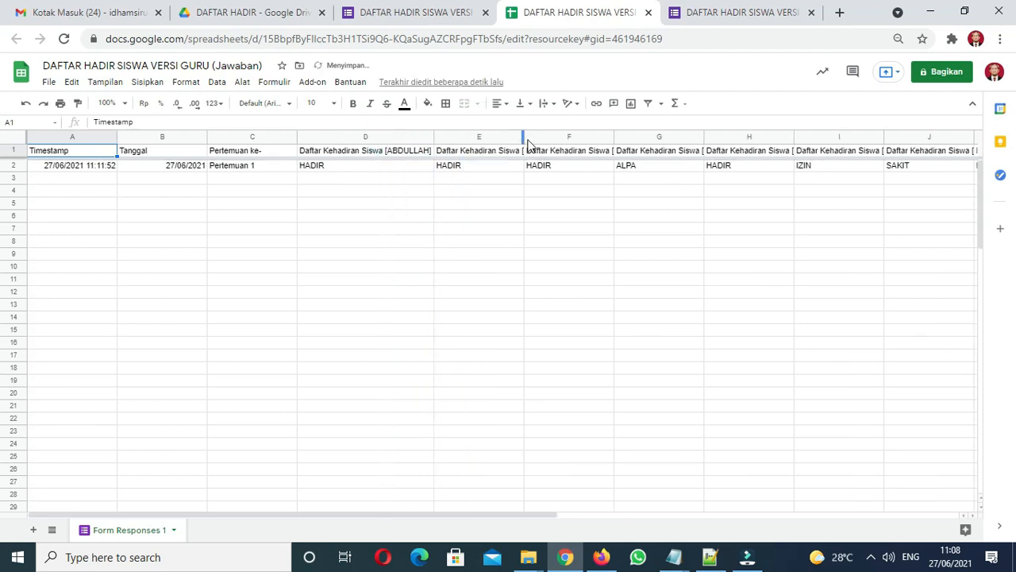
left_click_drag(523, 136, 540, 135)
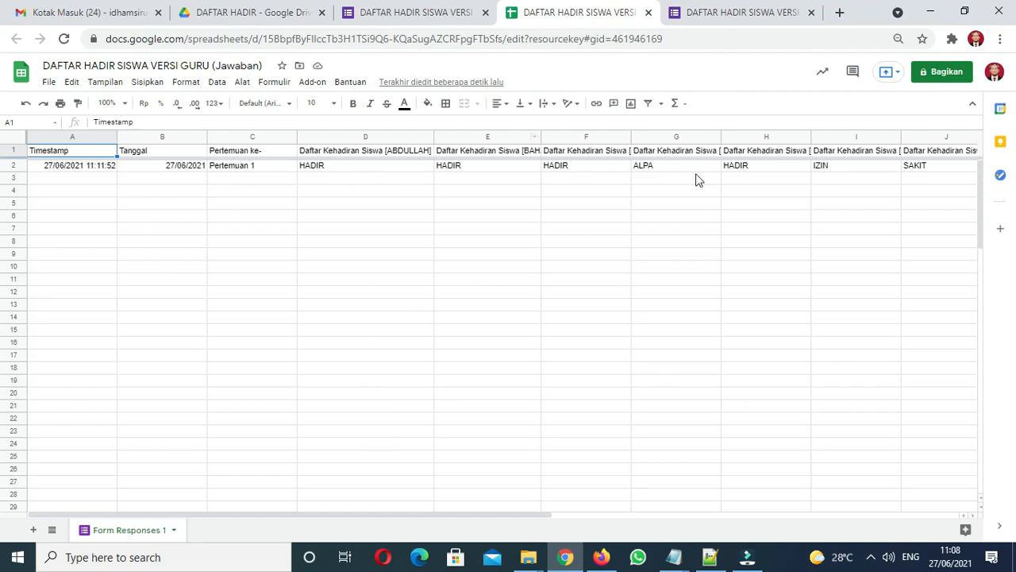
left_click_drag(498, 514, 805, 524)
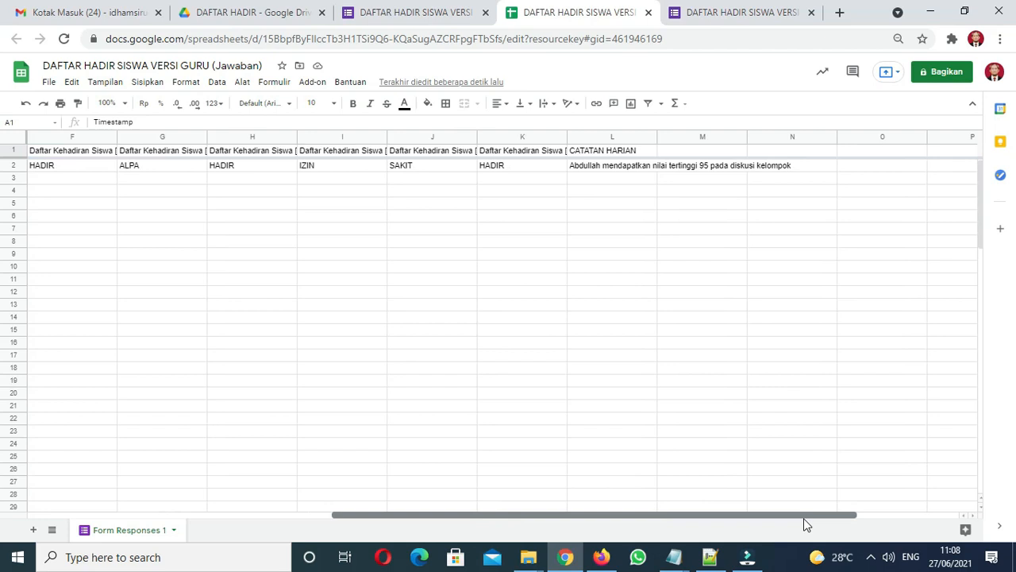
Step: Check the CATATAN HARIAN note in L2 and the answers in K2, J2 and I2
left_click(608, 169)
left_click(609, 176)
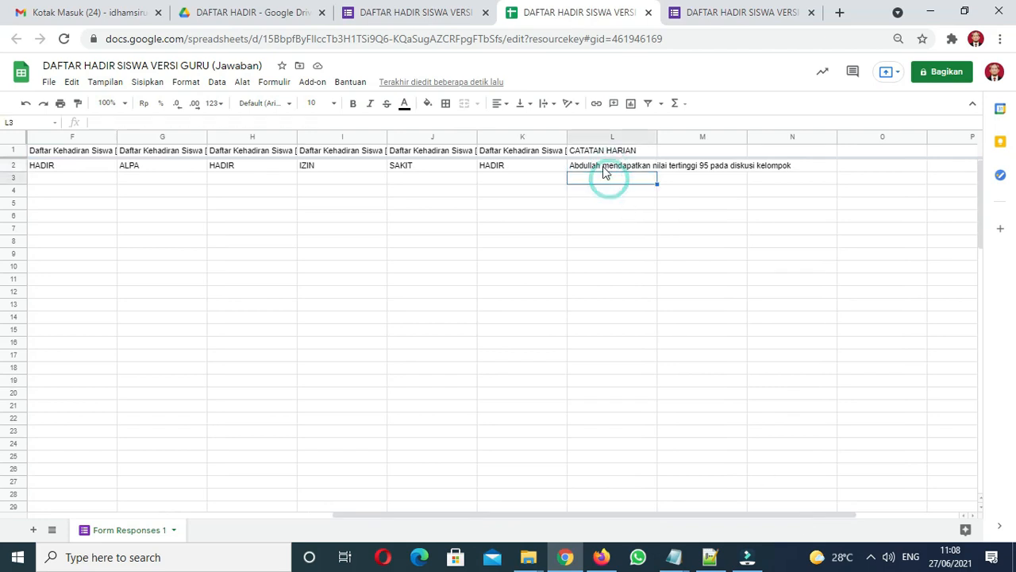
left_click(509, 165)
left_click(449, 165)
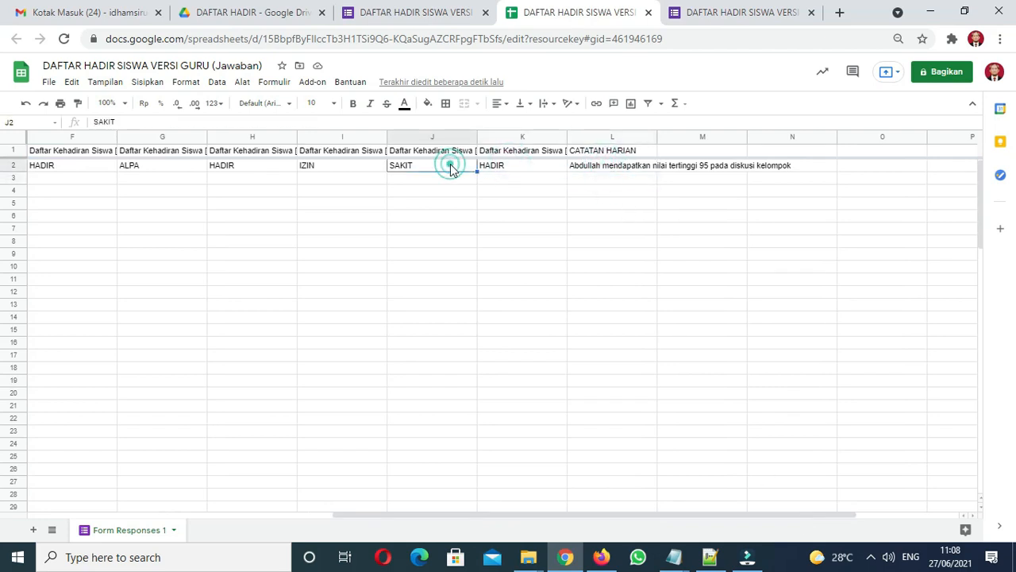
left_click(357, 169)
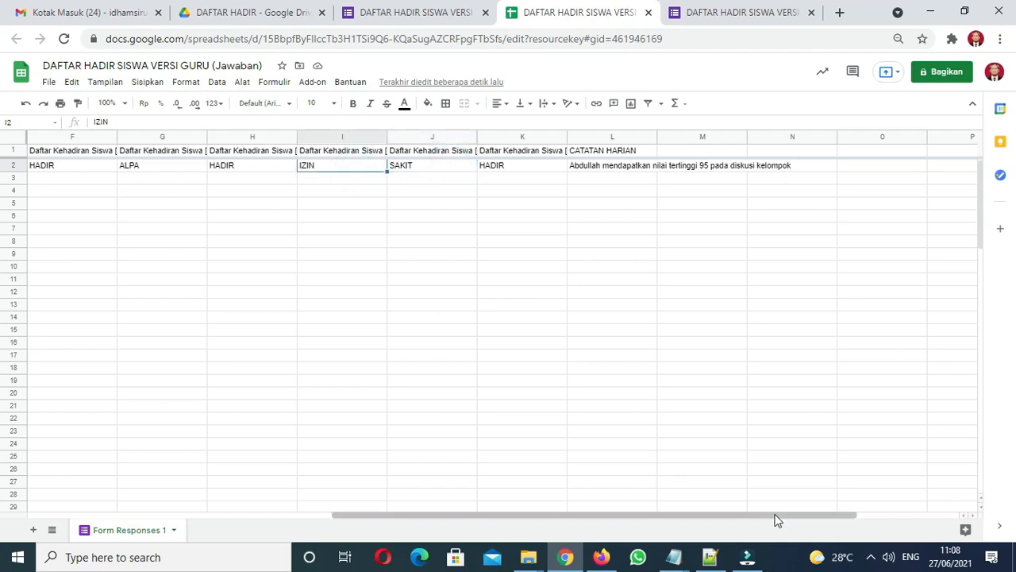
left_click_drag(776, 520, 449, 535)
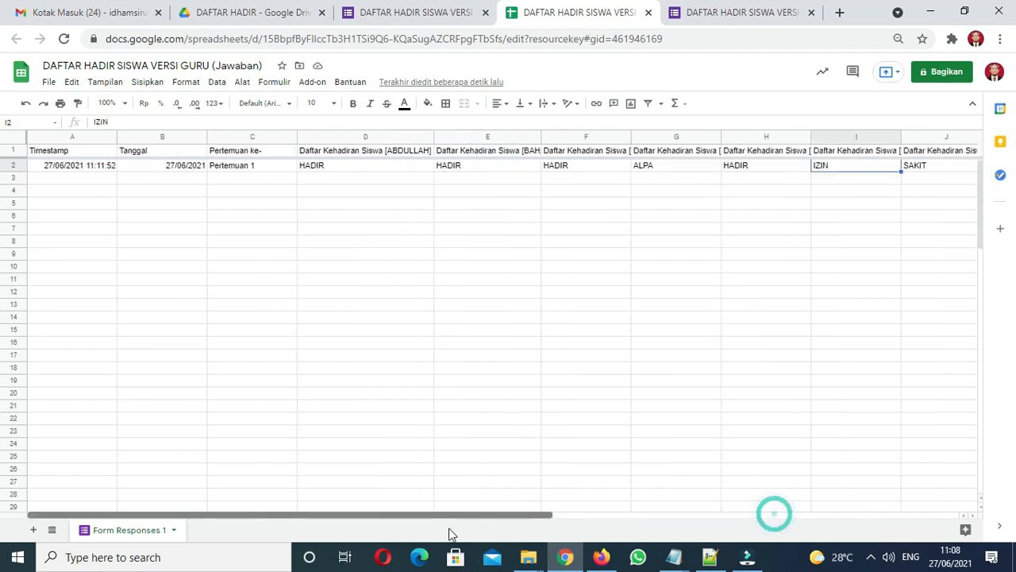
Step: Check row 2 answers from H2 back to the date in B2, then close the spreadsheet
left_click(736, 169)
left_click(680, 168)
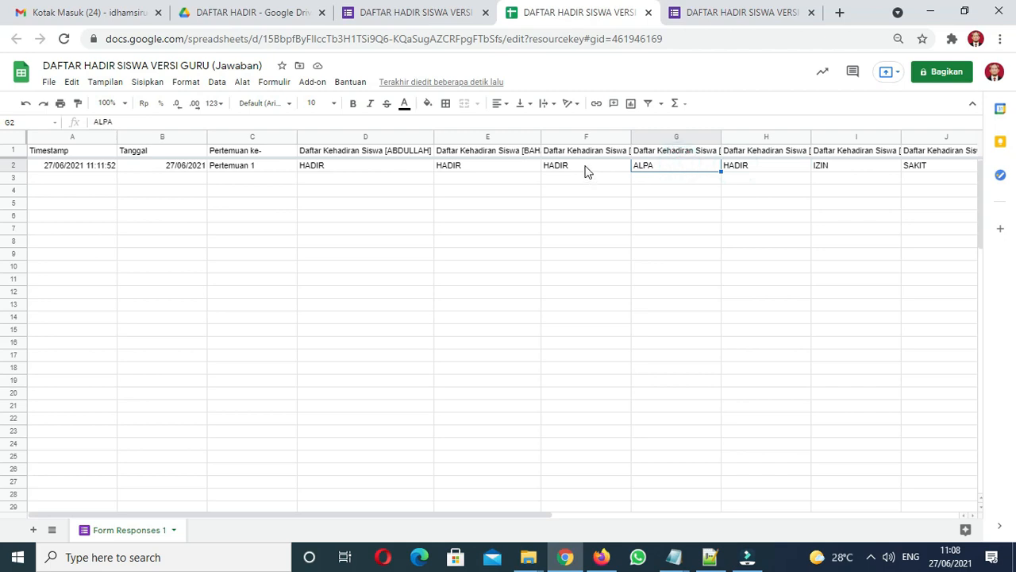
left_click(585, 172)
left_click(472, 170)
left_click(391, 168)
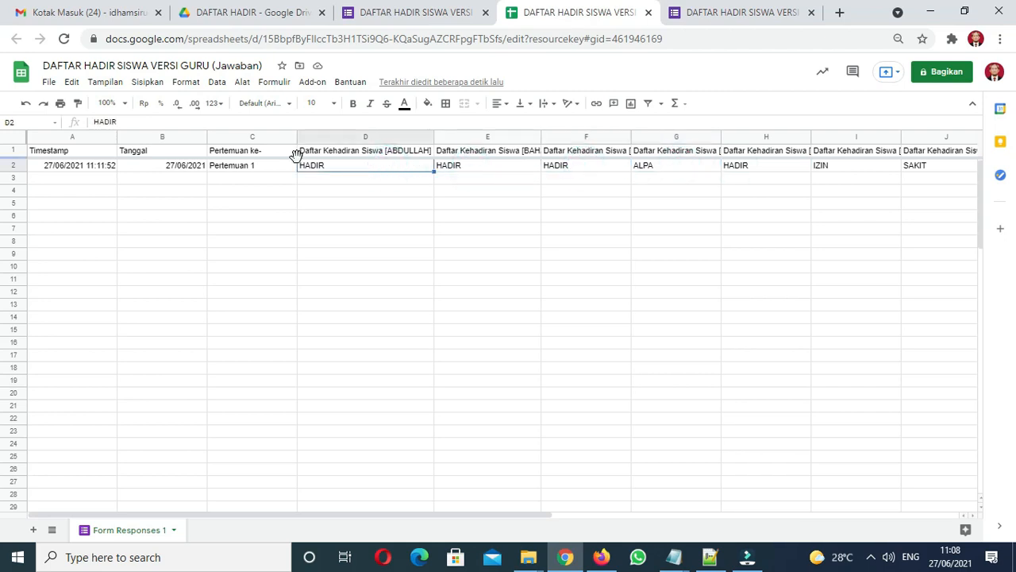
left_click(266, 171)
left_click(185, 173)
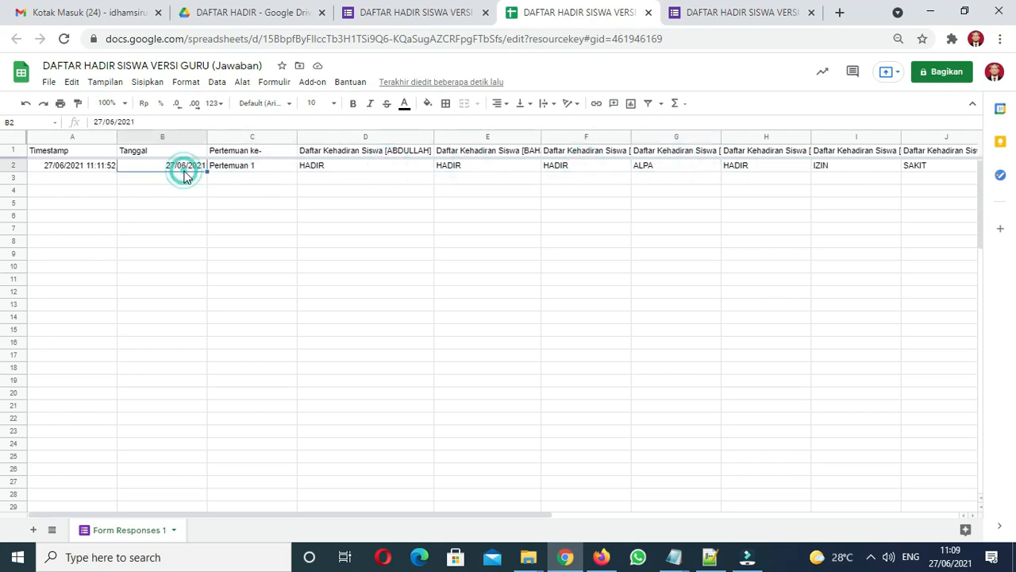
key("ctrl+w")
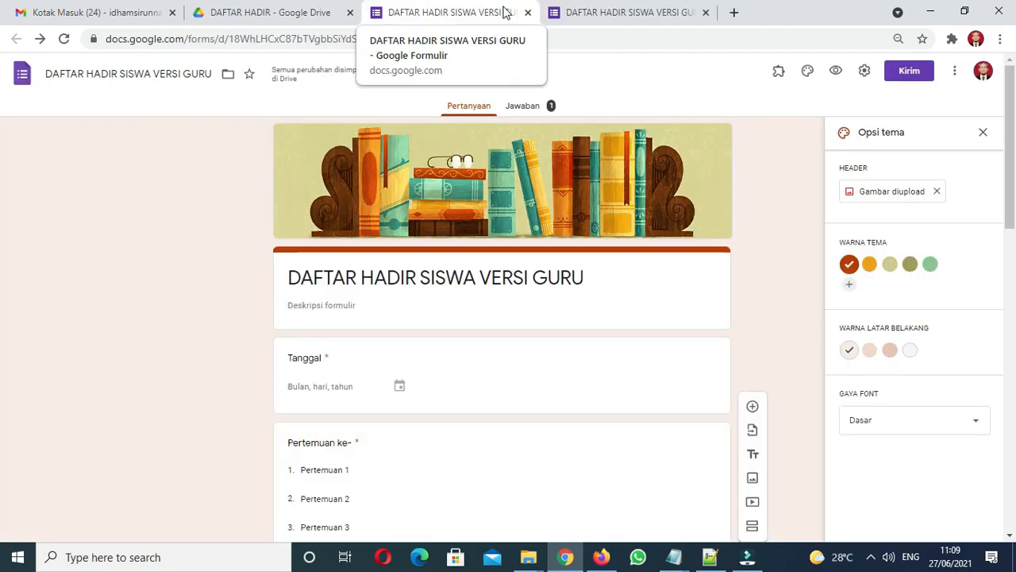